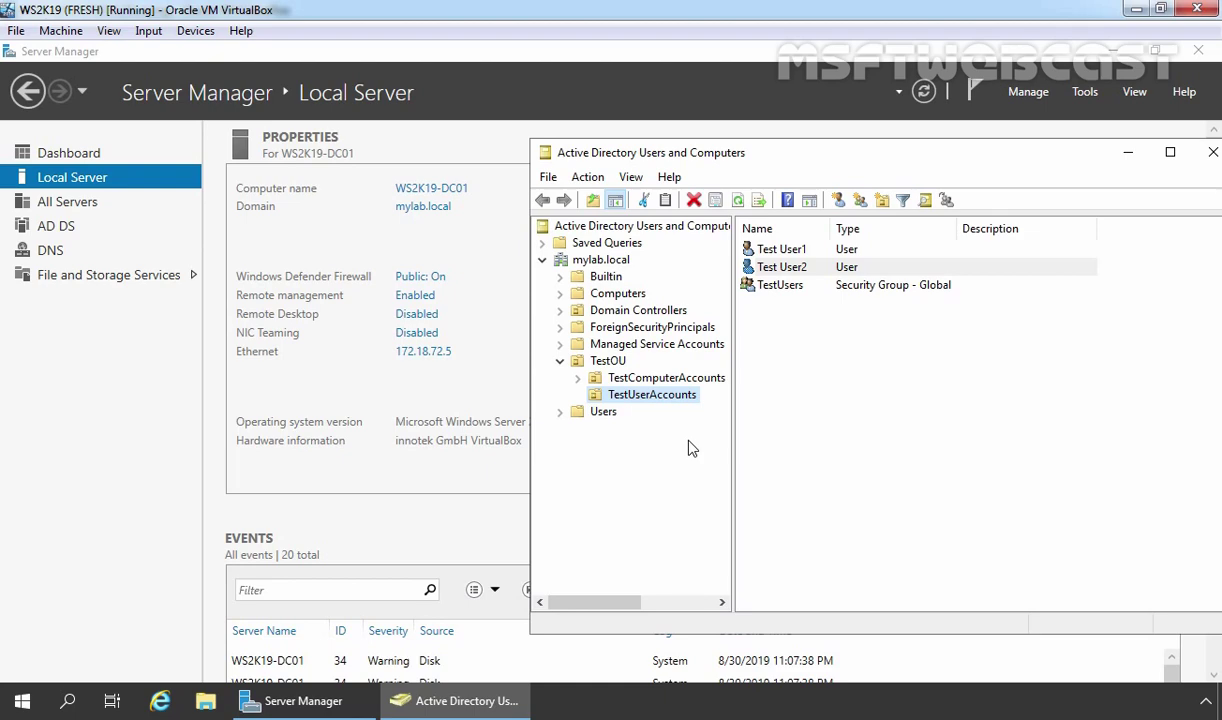
Review Test User1 and Test User2 in TestUserAccounts, then open Server Manager's File and Storage Services servers page.
click(768, 249)
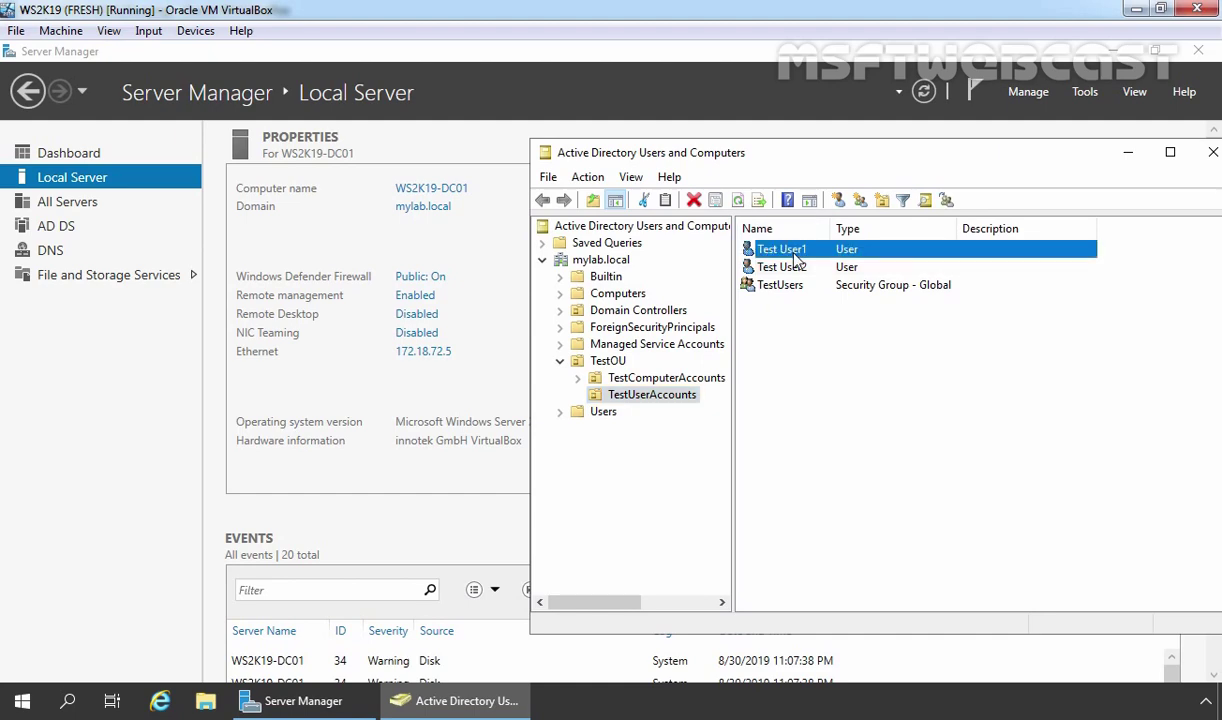
click(793, 268)
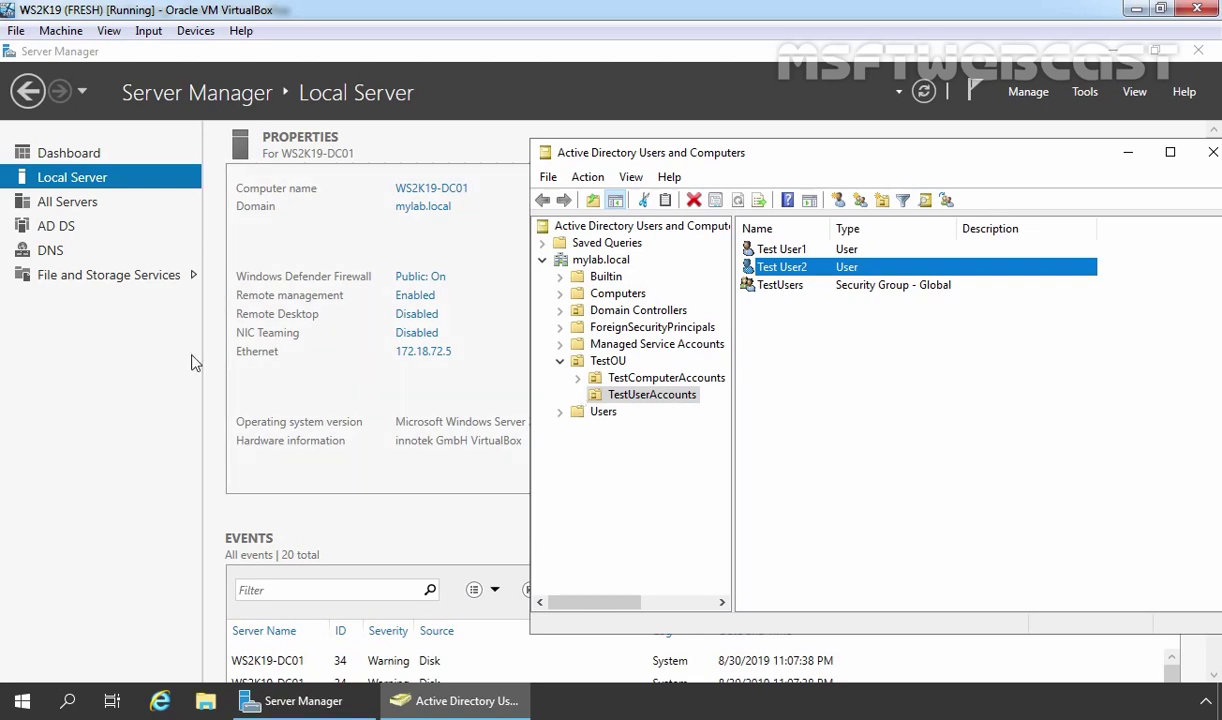
click(48, 280)
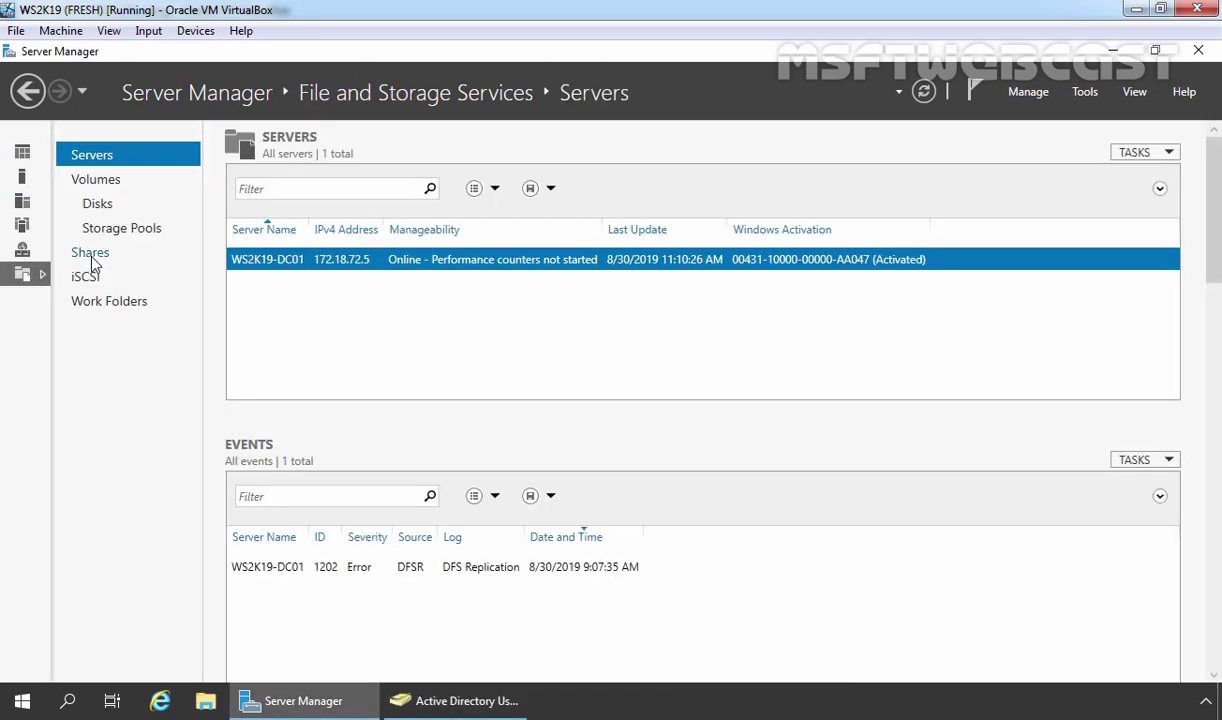
Display the server's file shares under File and Storage Services.
click(92, 258)
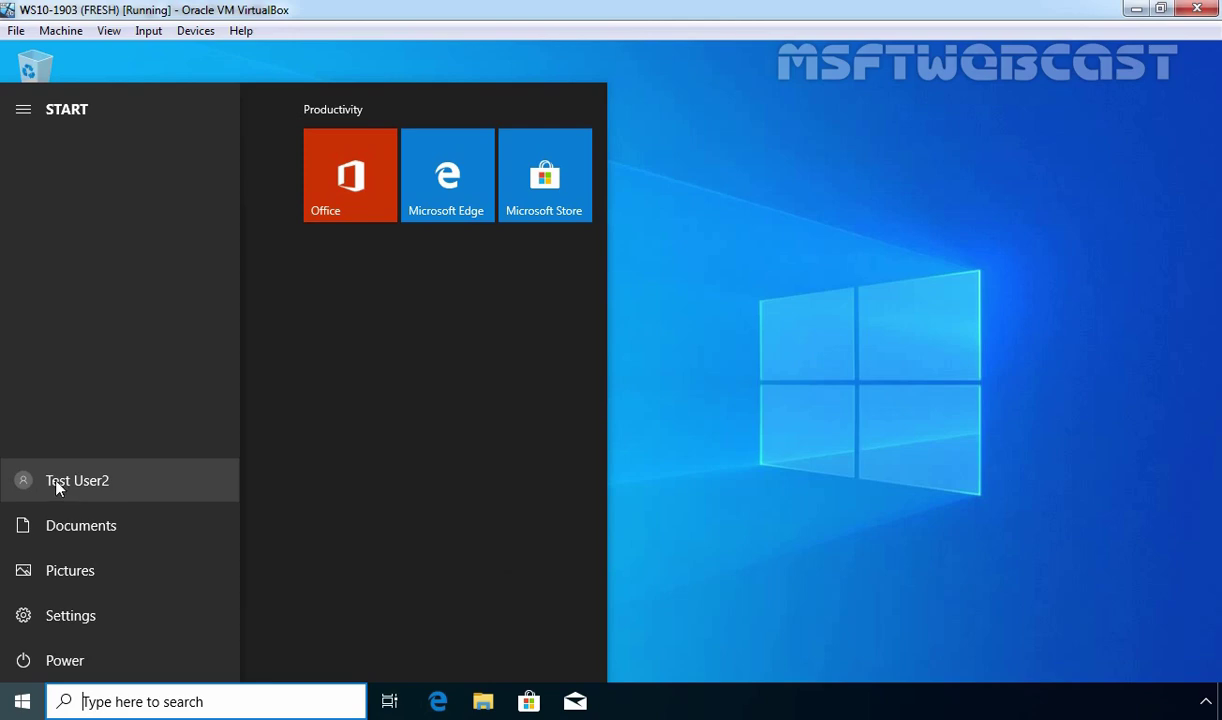
Open Local Disk (D:) in File Explorer and create a folder named User2Data.
click(840, 400)
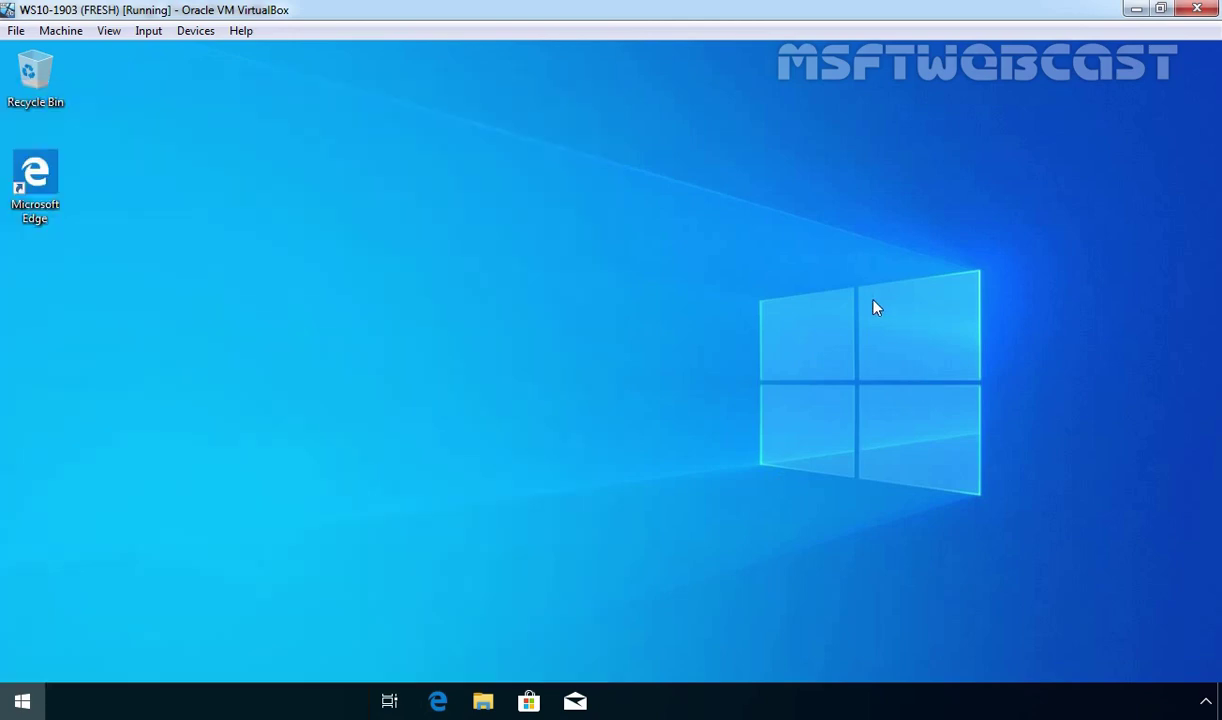
click(483, 703)
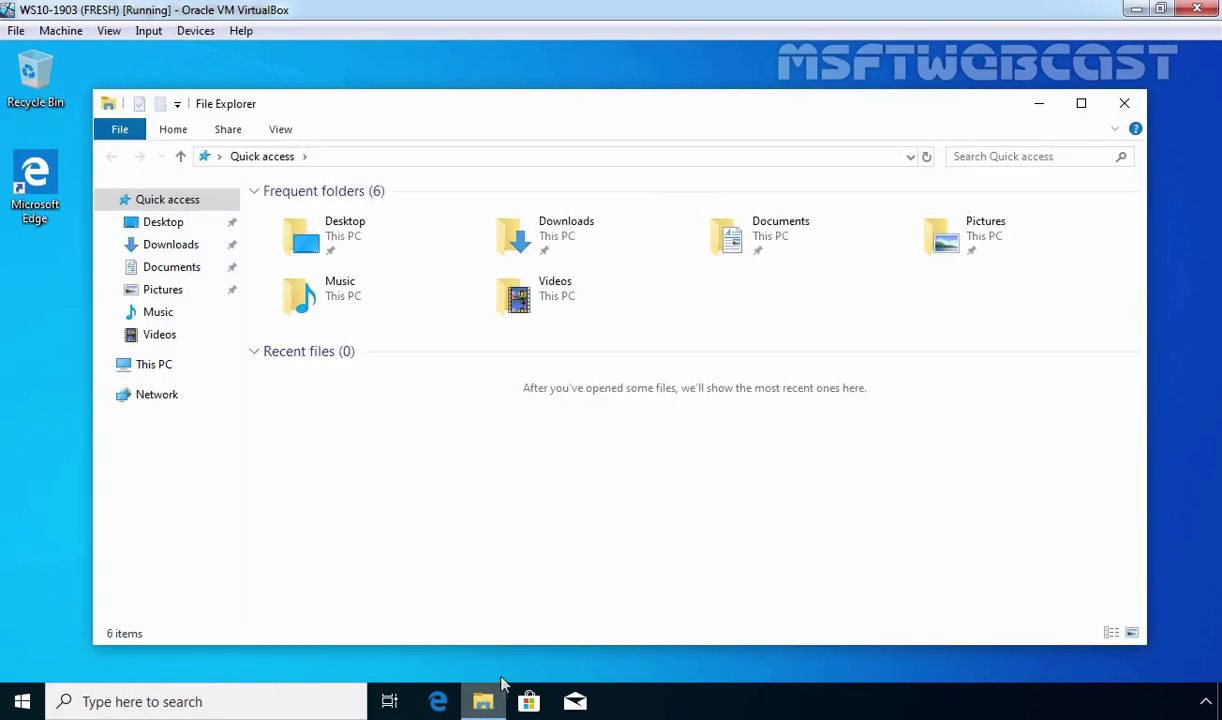
click(155, 364)
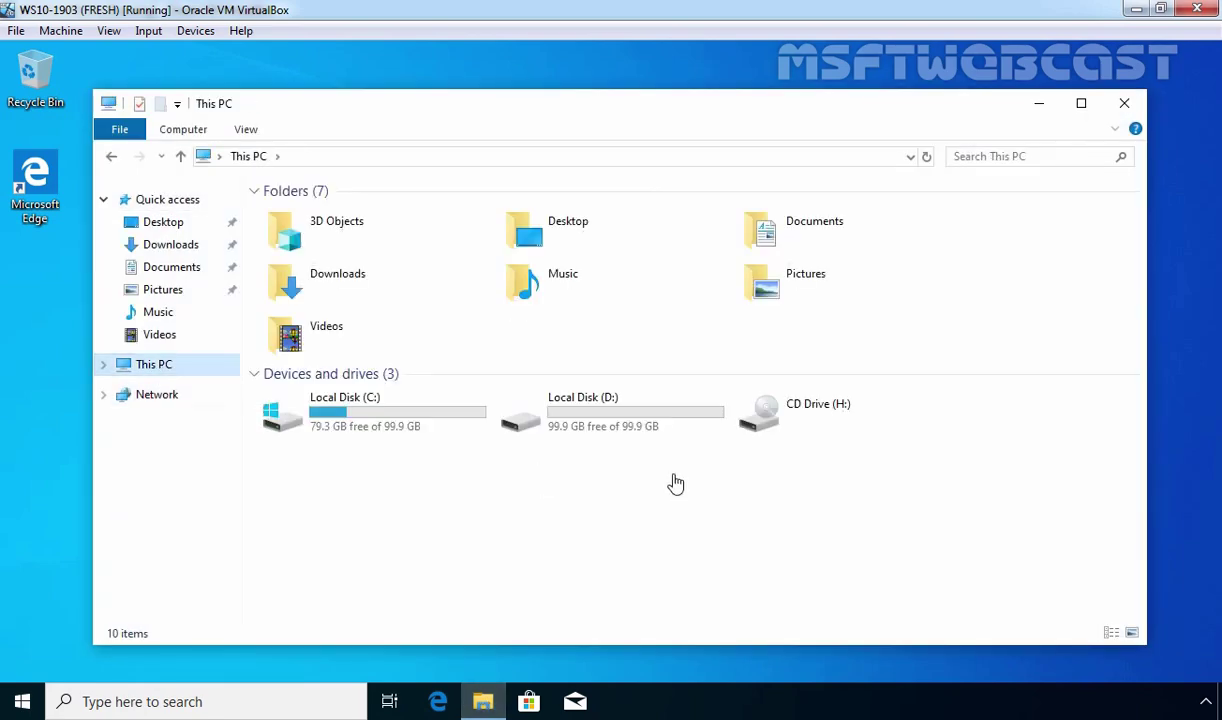
double_click(572, 418)
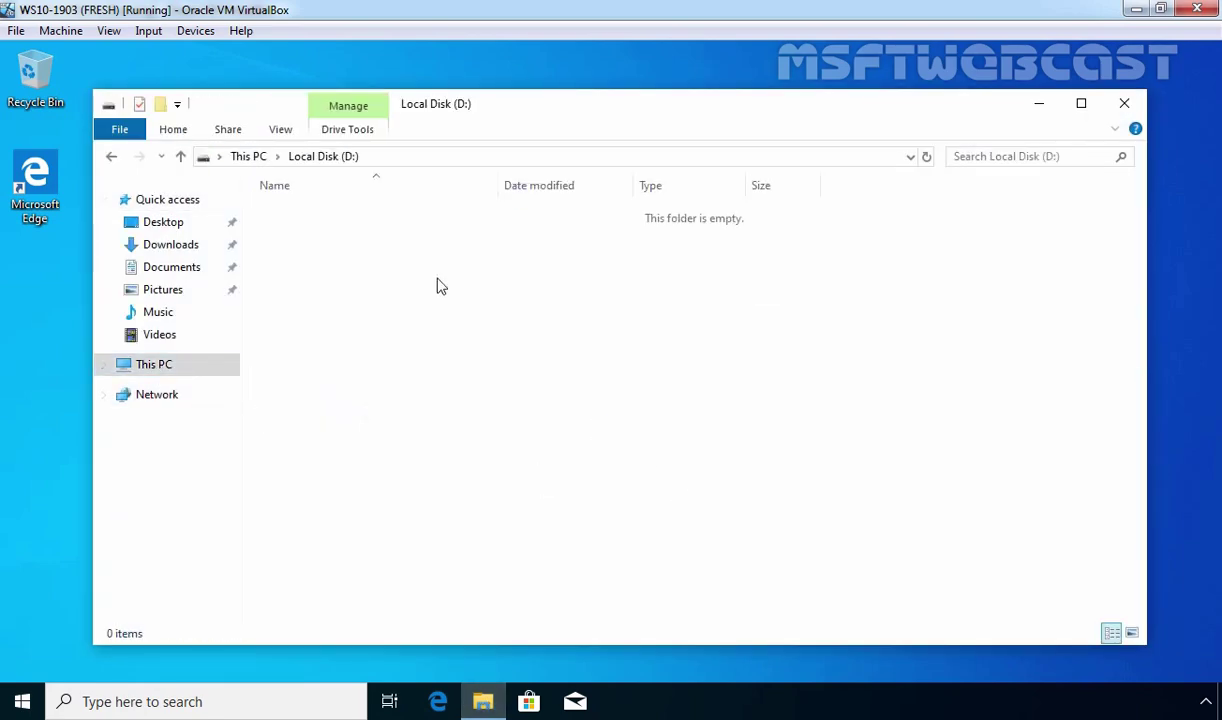
right_click(429, 252)
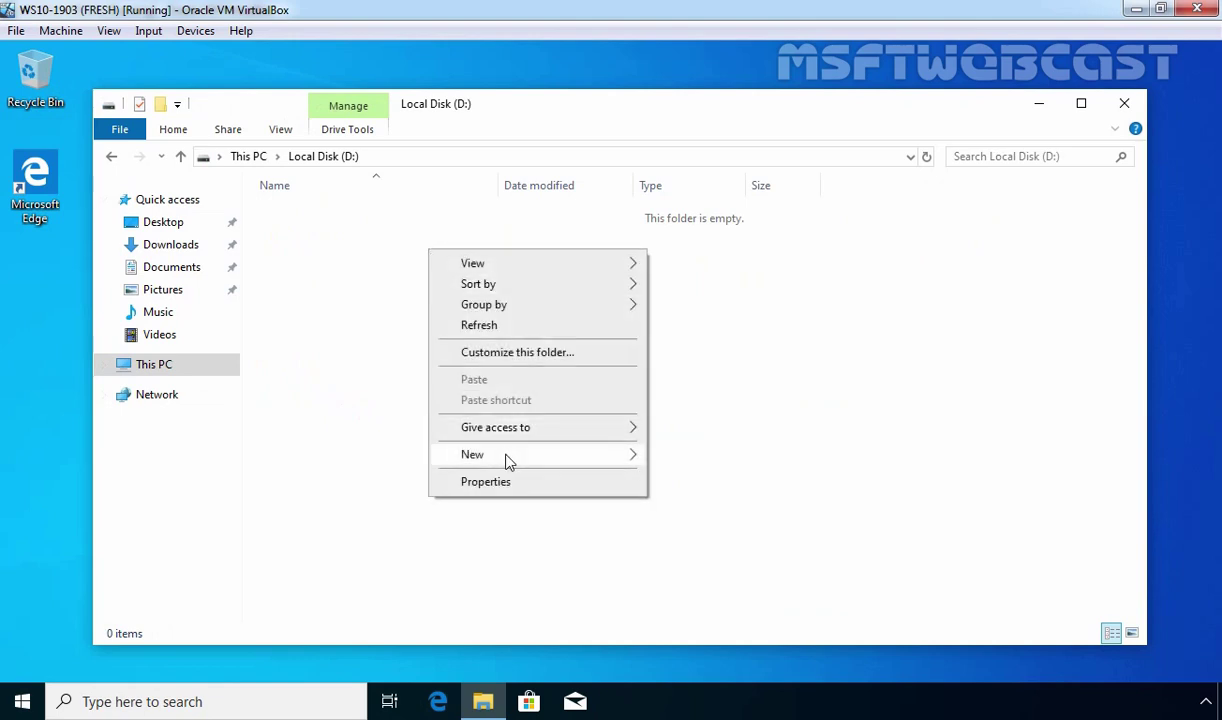
mouse_move(580, 455)
click(650, 455)
text(User2Data)
key(Return)
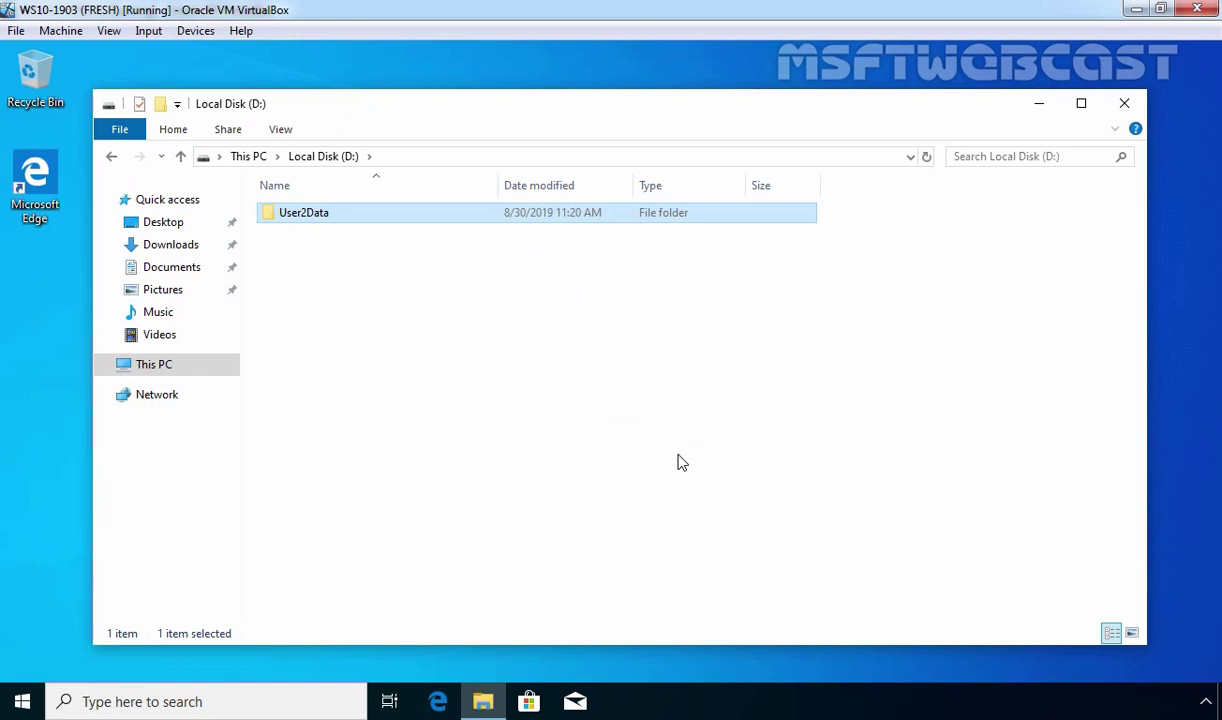
Inside User2Data, create a text document named Sample File and open it.
double_click(305, 211)
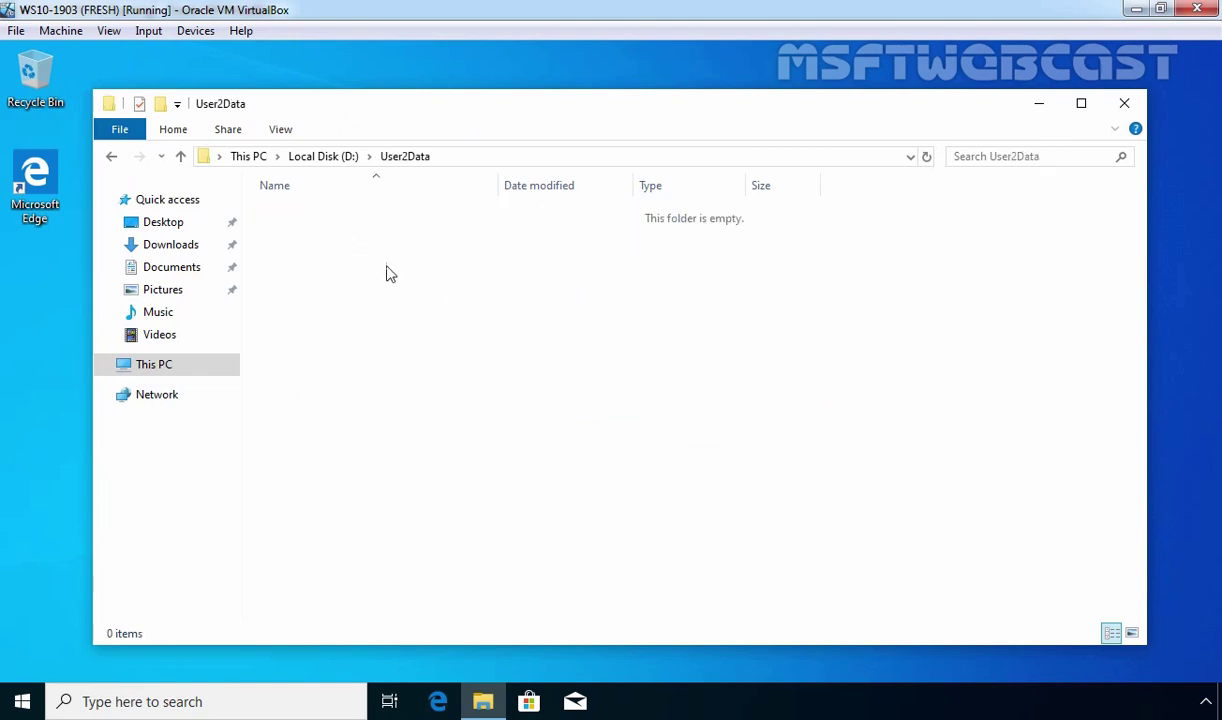
right_click(366, 272)
mouse_move(432, 491)
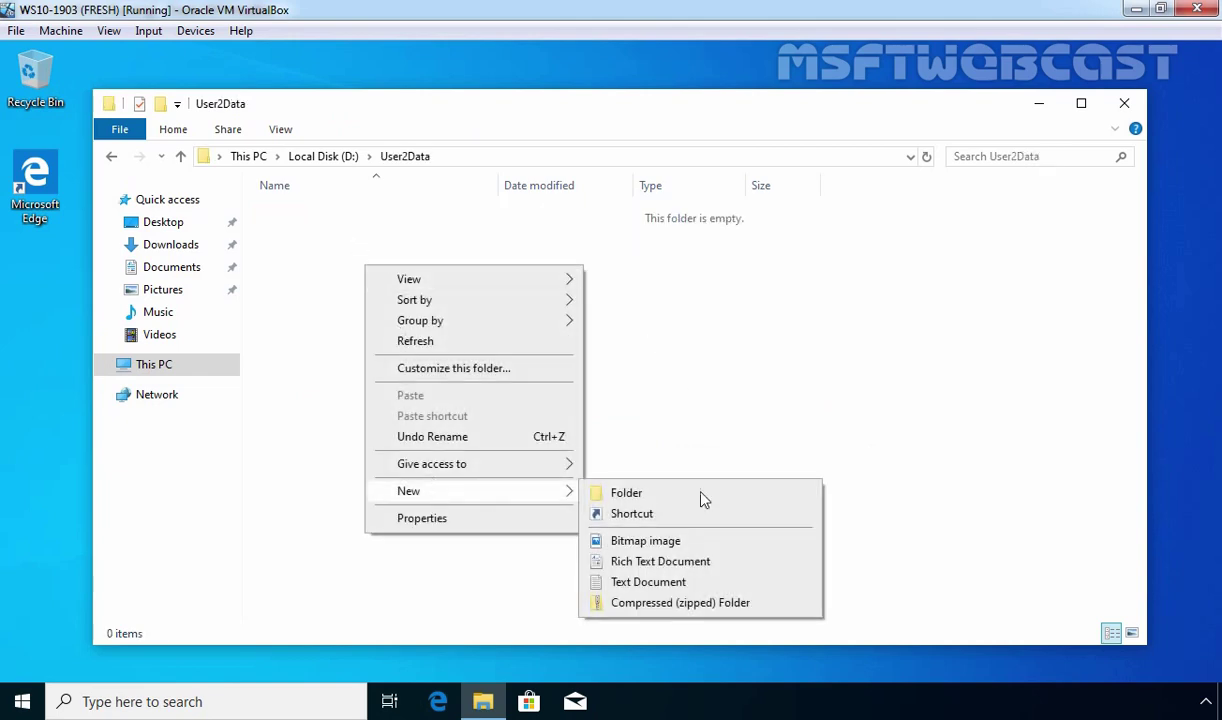
click(674, 582)
text(Sam)
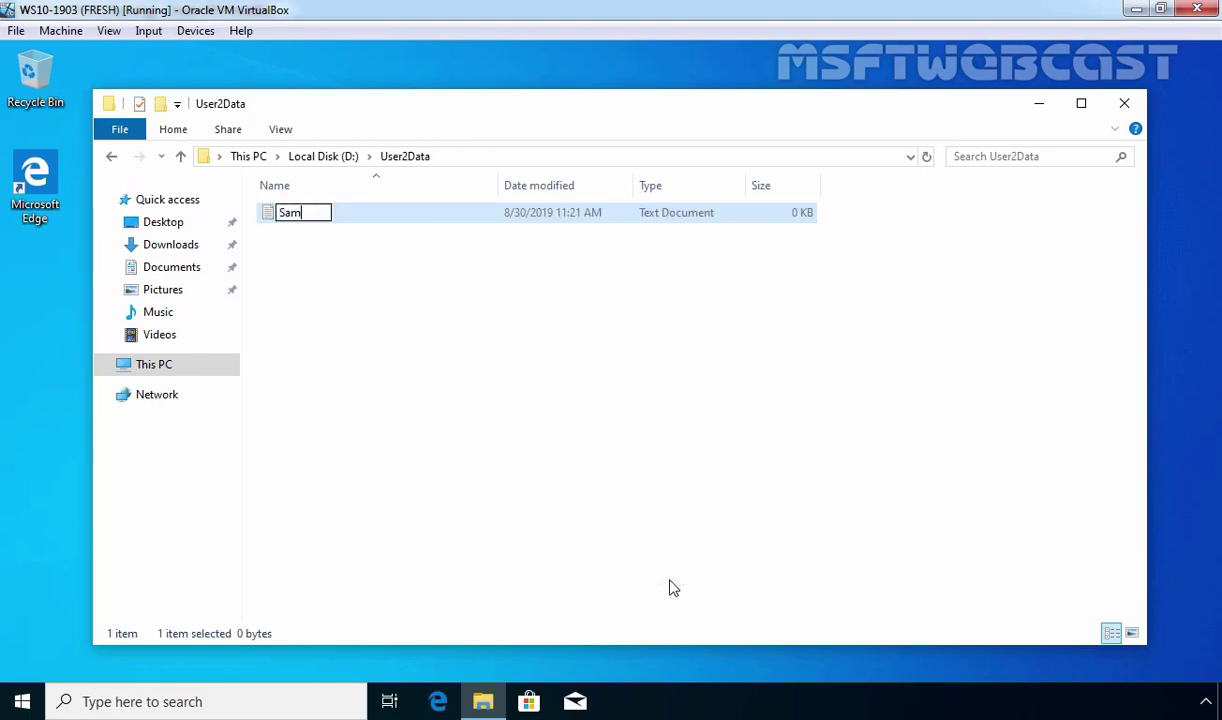
text(ple File)
key(Return)
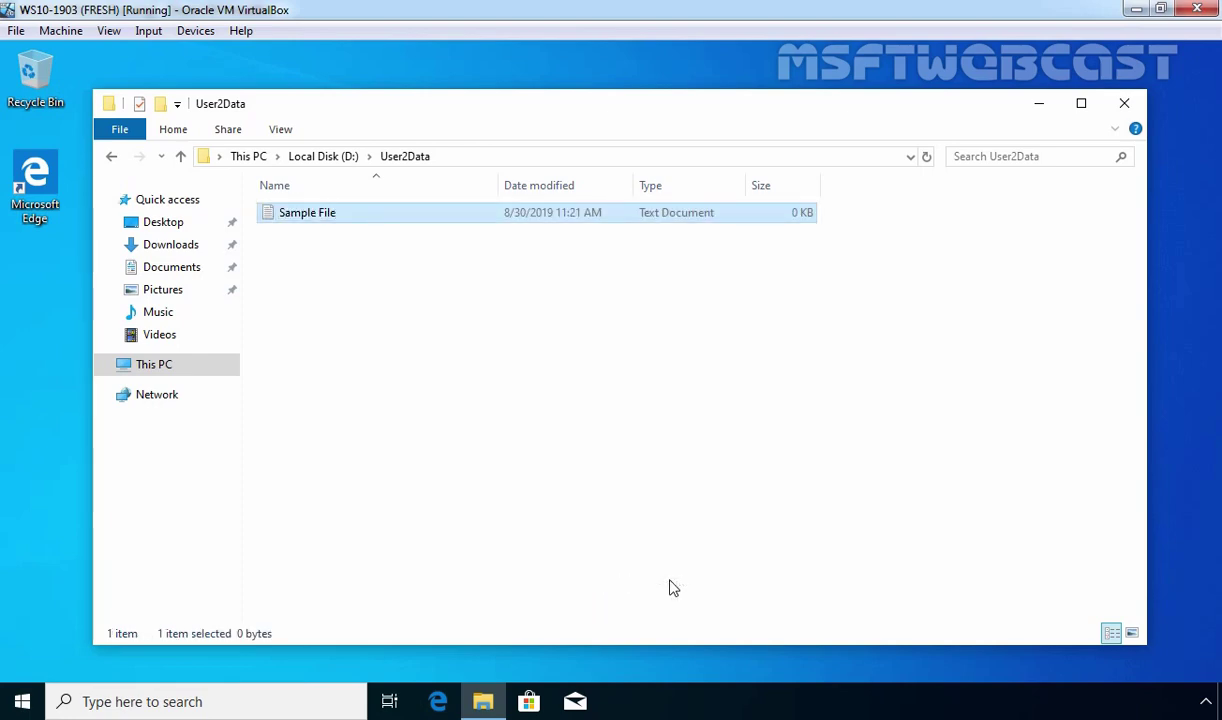
double_click(333, 220)
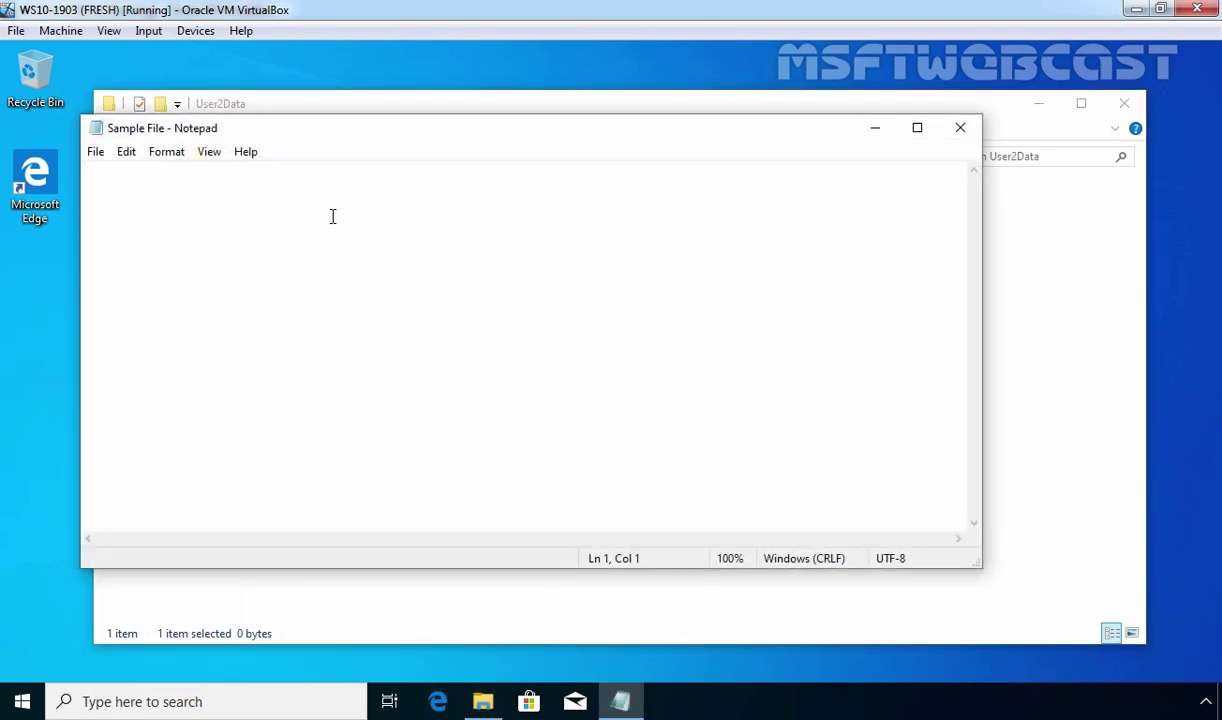
Paste 'This is a sample text file created by test user2.' into Sample File, save, and close Notepad.
text(This is a sample text file created by test user2.)
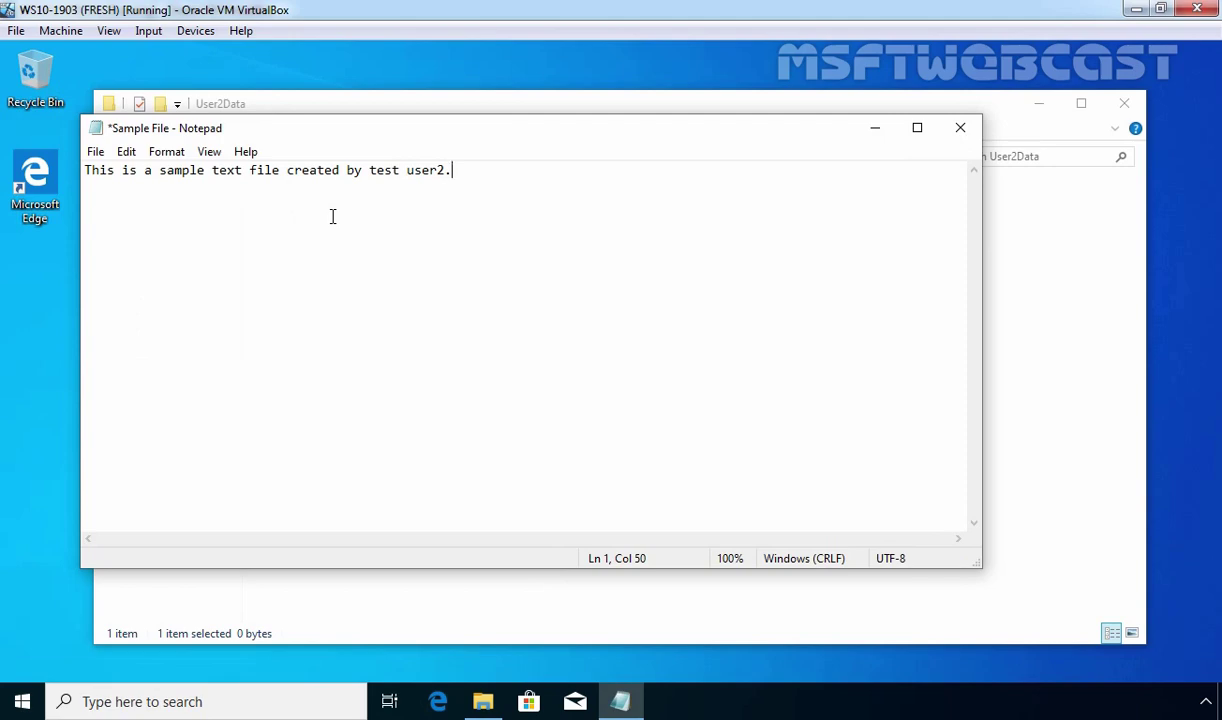
click(95, 151)
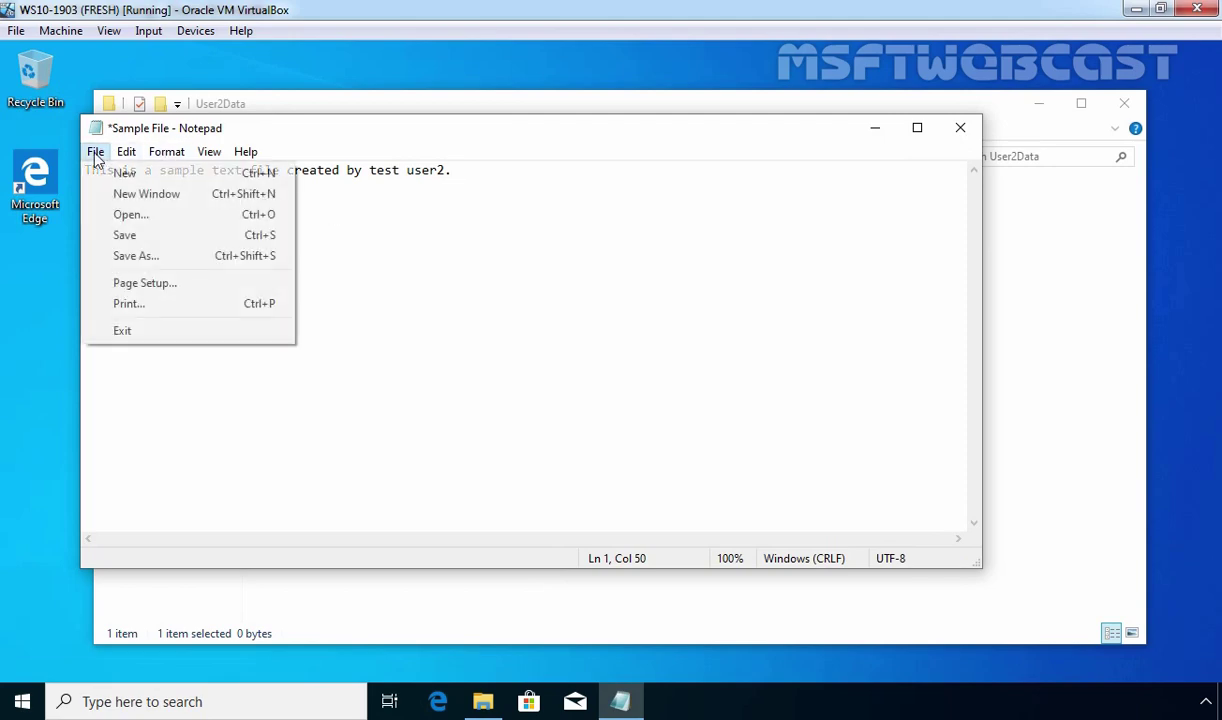
click(123, 236)
click(961, 130)
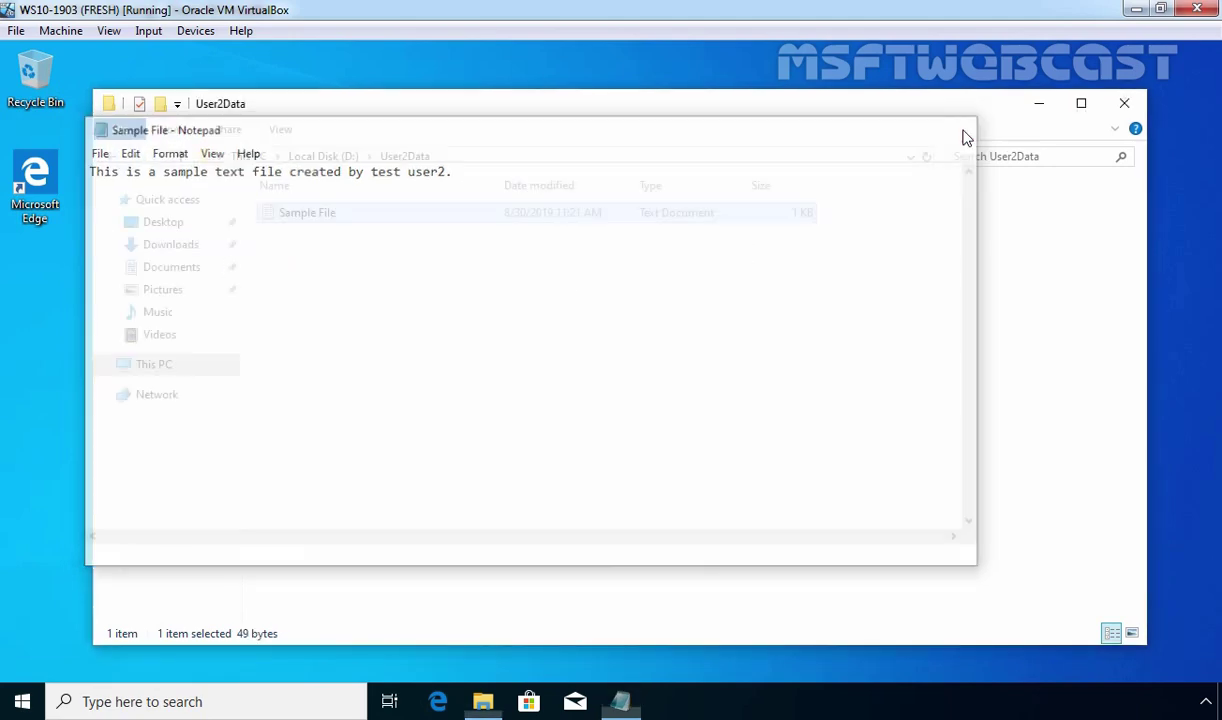
Encrypt the User2Data folder's contents, applying the change to all its subfolders and files.
click(326, 157)
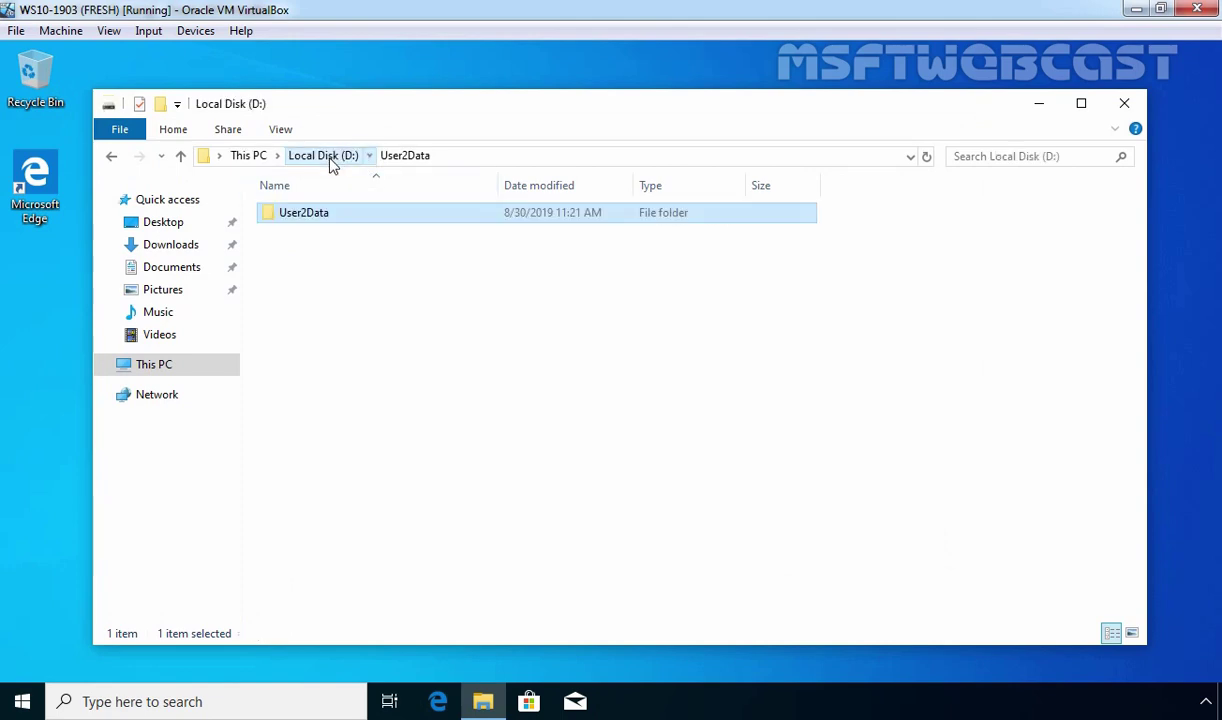
mouse_move(305, 222)
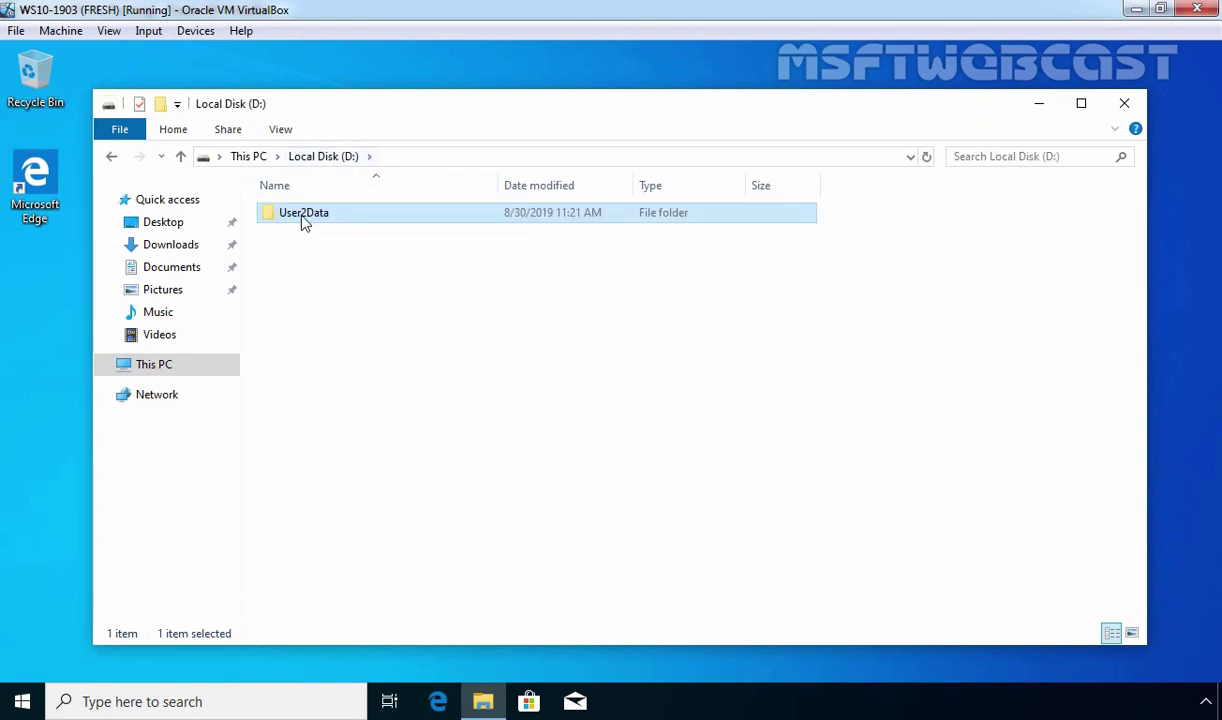
right_click(302, 220)
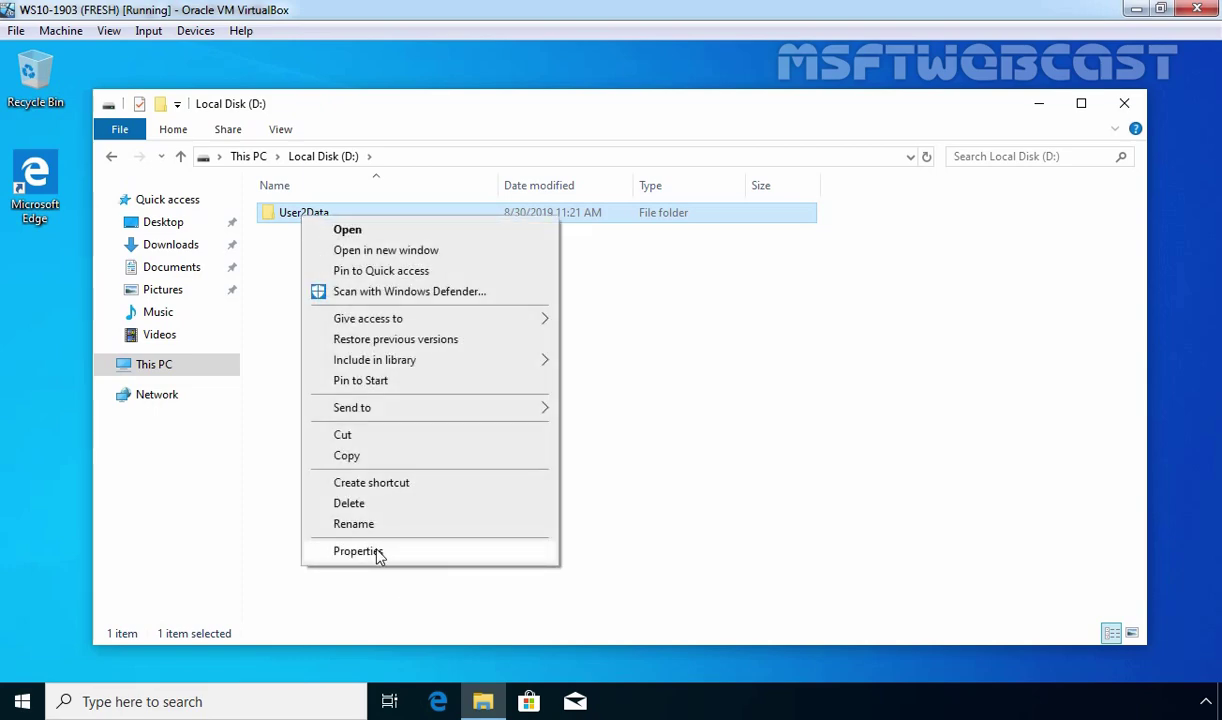
click(384, 553)
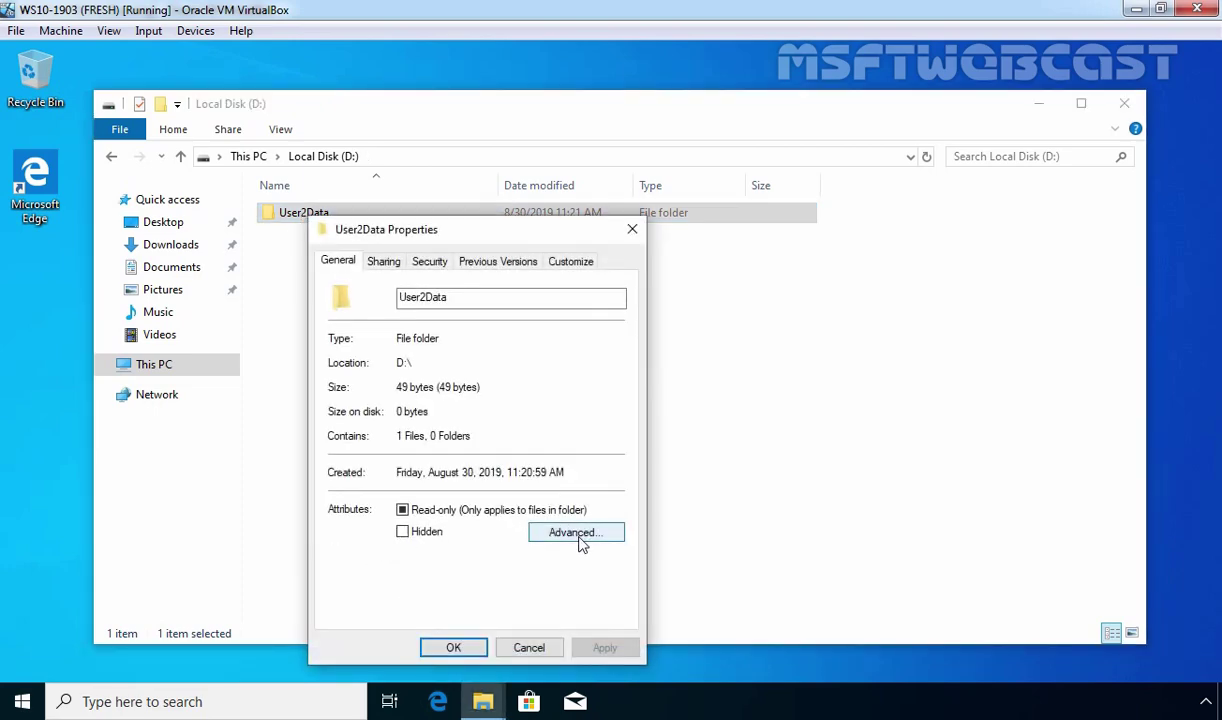
click(558, 532)
click(354, 520)
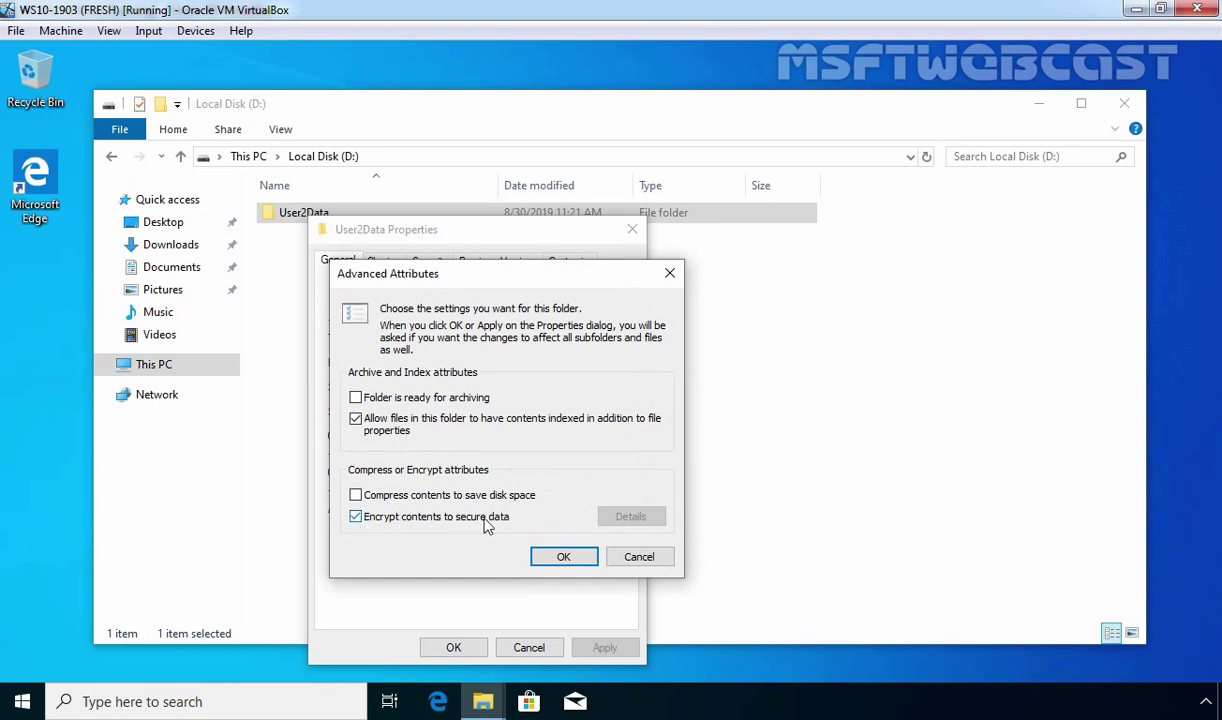
click(563, 556)
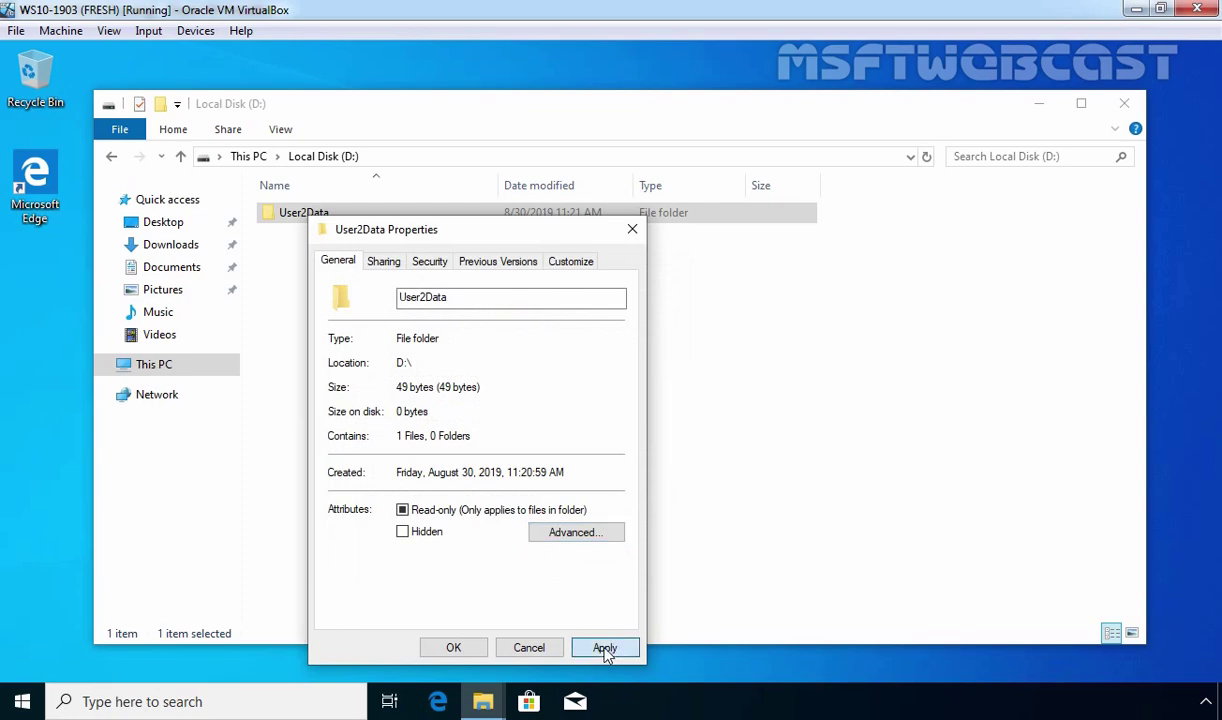
click(605, 648)
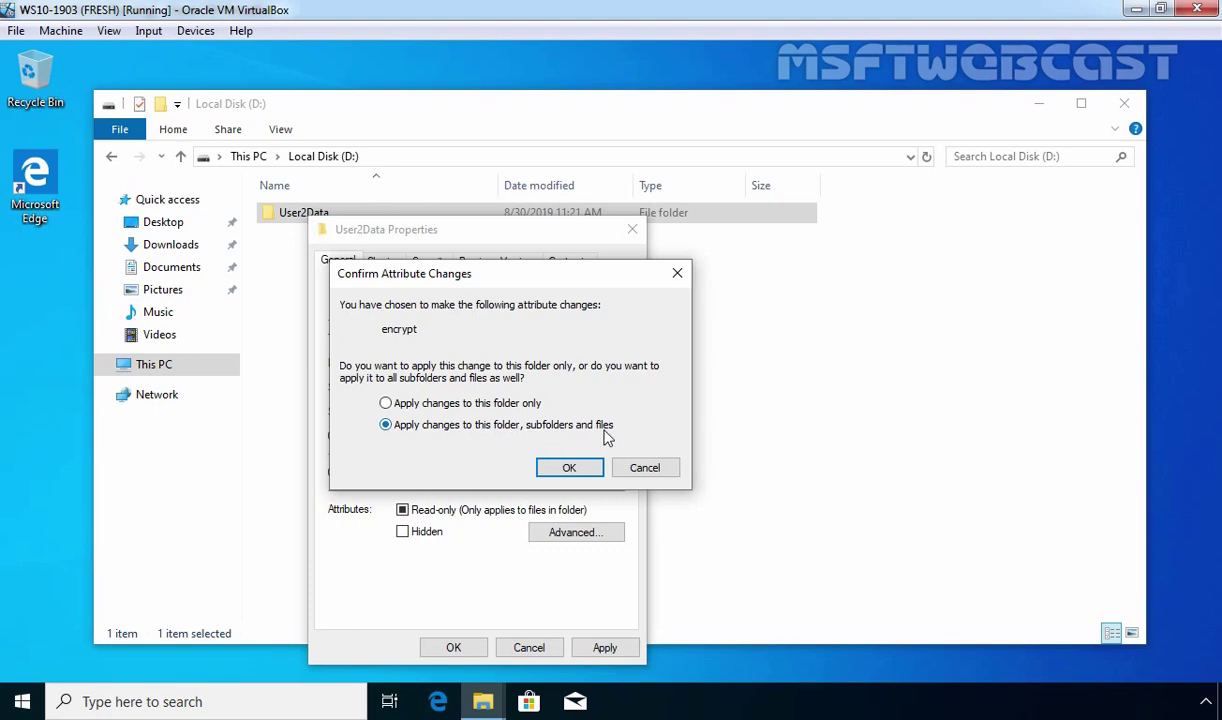
click(567, 469)
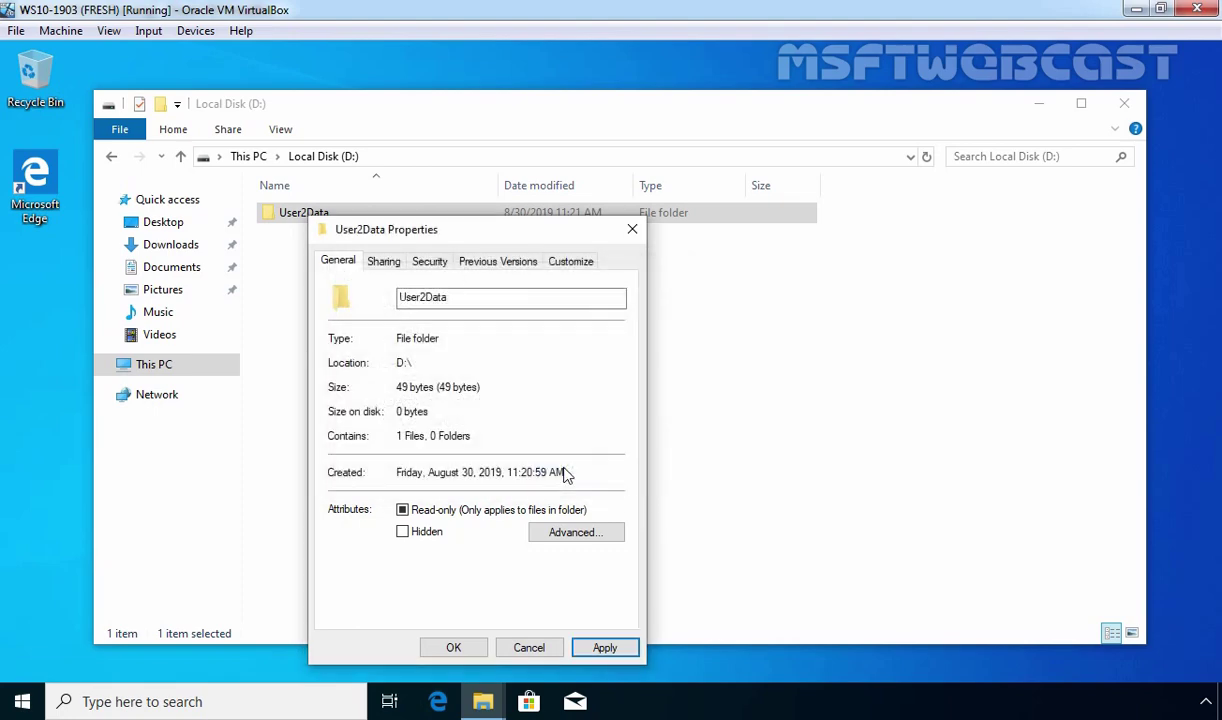
click(452, 648)
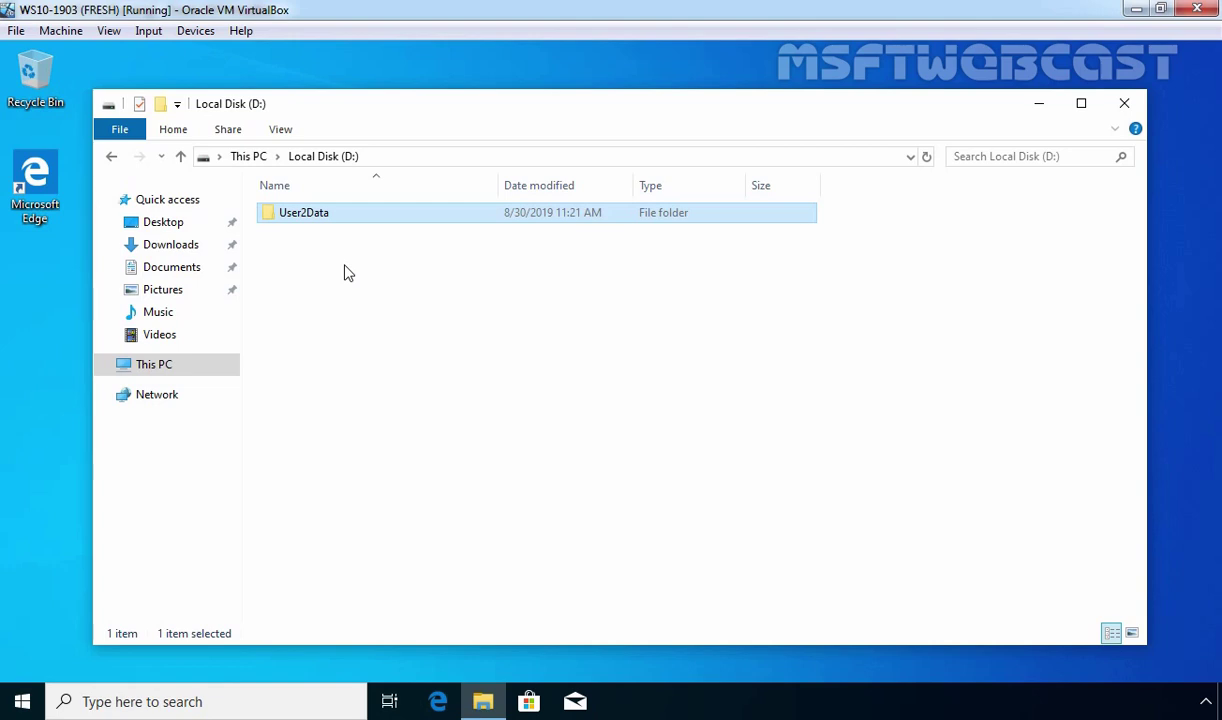
Open User2Data and add the Attributes column to the file list via Choose Details.
double_click(300, 213)
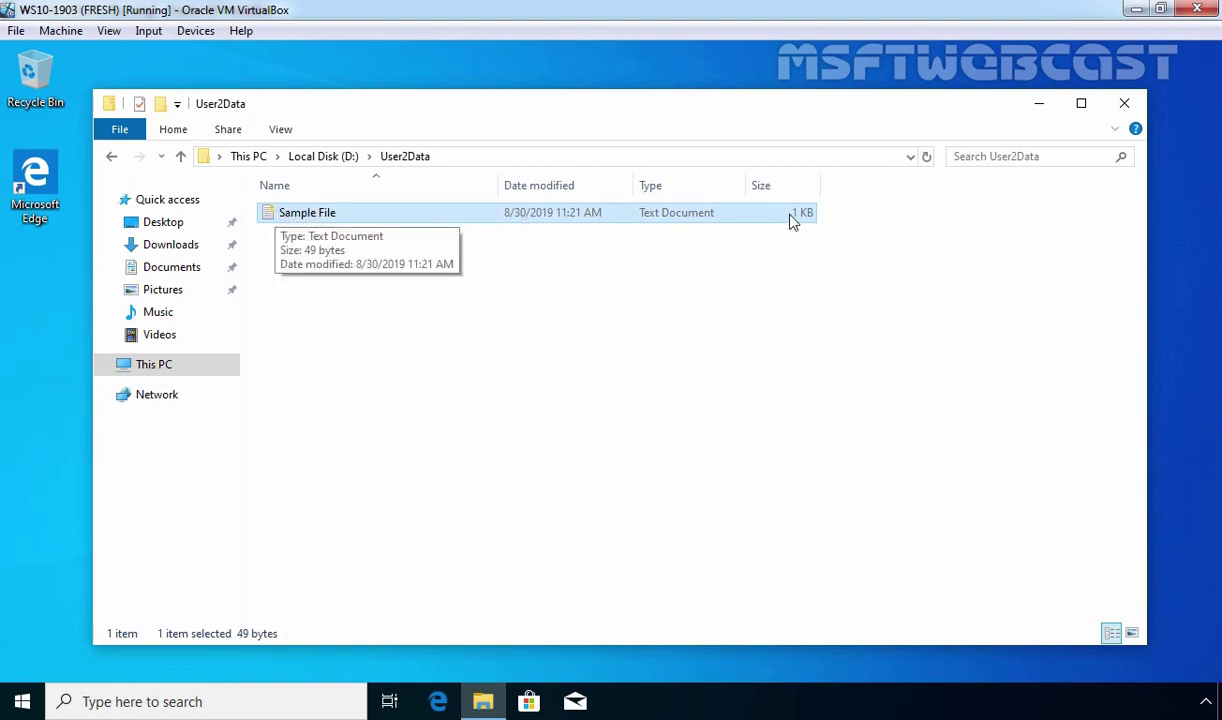
right_click(781, 189)
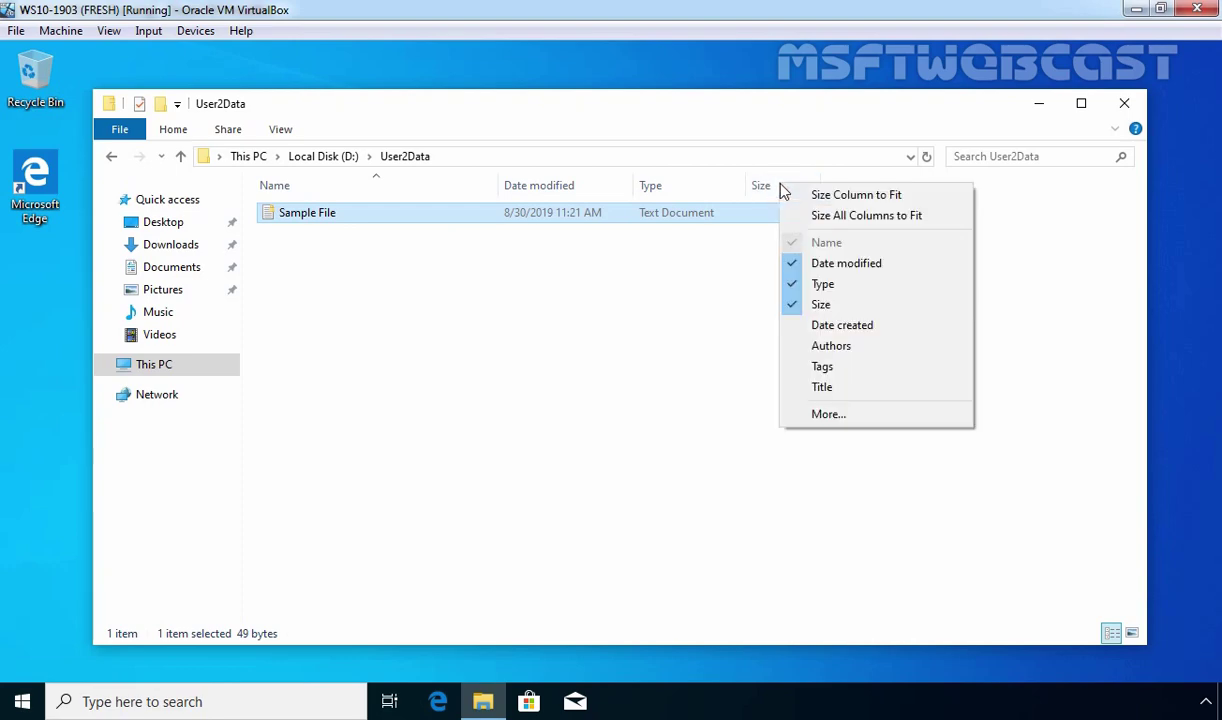
click(824, 413)
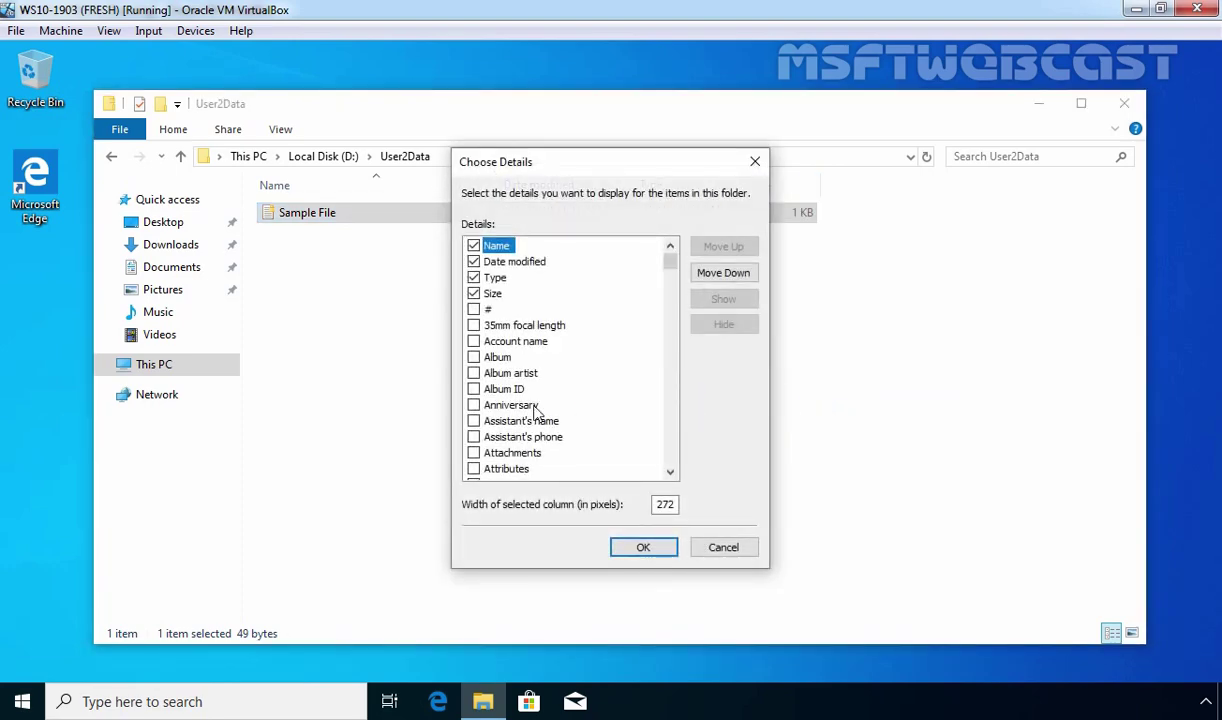
click(488, 468)
click(474, 468)
click(643, 547)
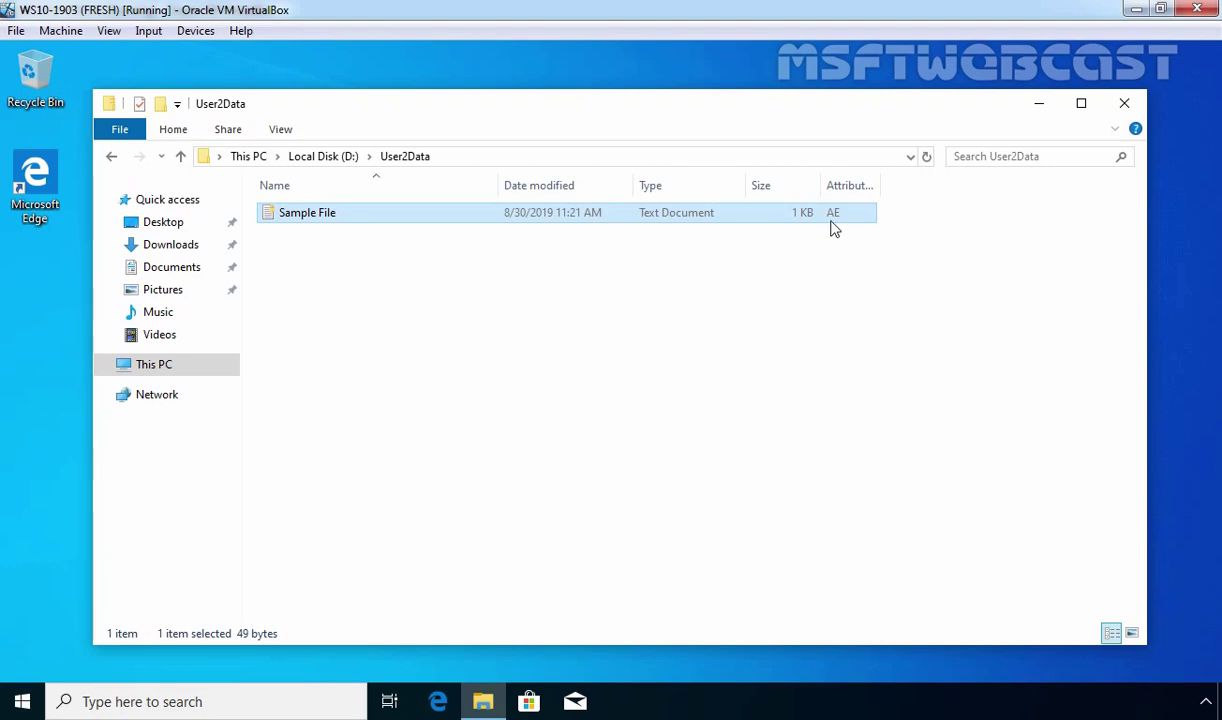
Show the list of users with access to the encrypted Sample File.
right_click(318, 212)
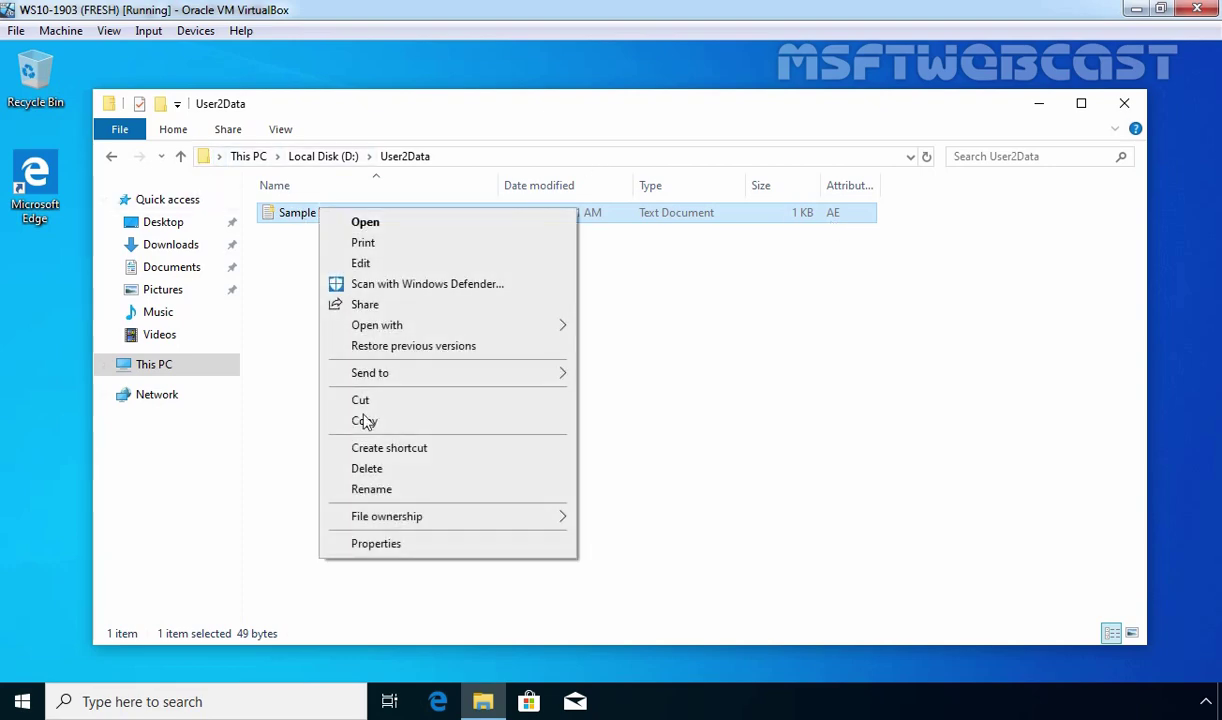
click(373, 544)
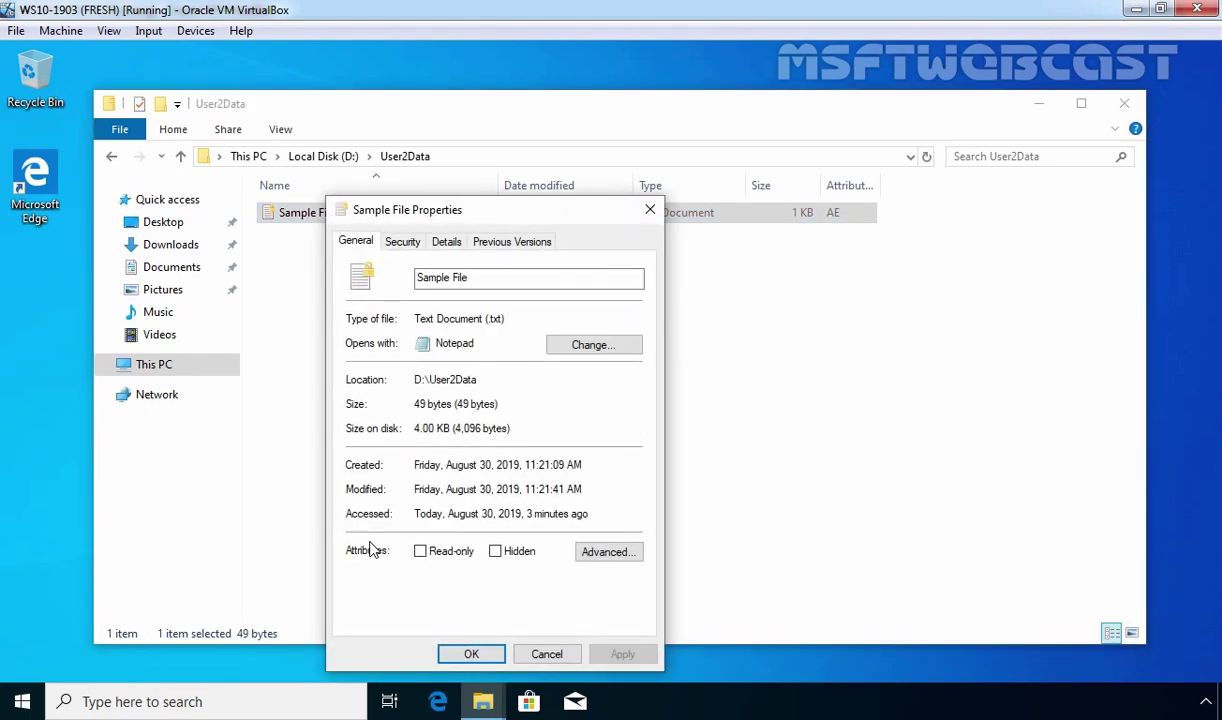
click(610, 553)
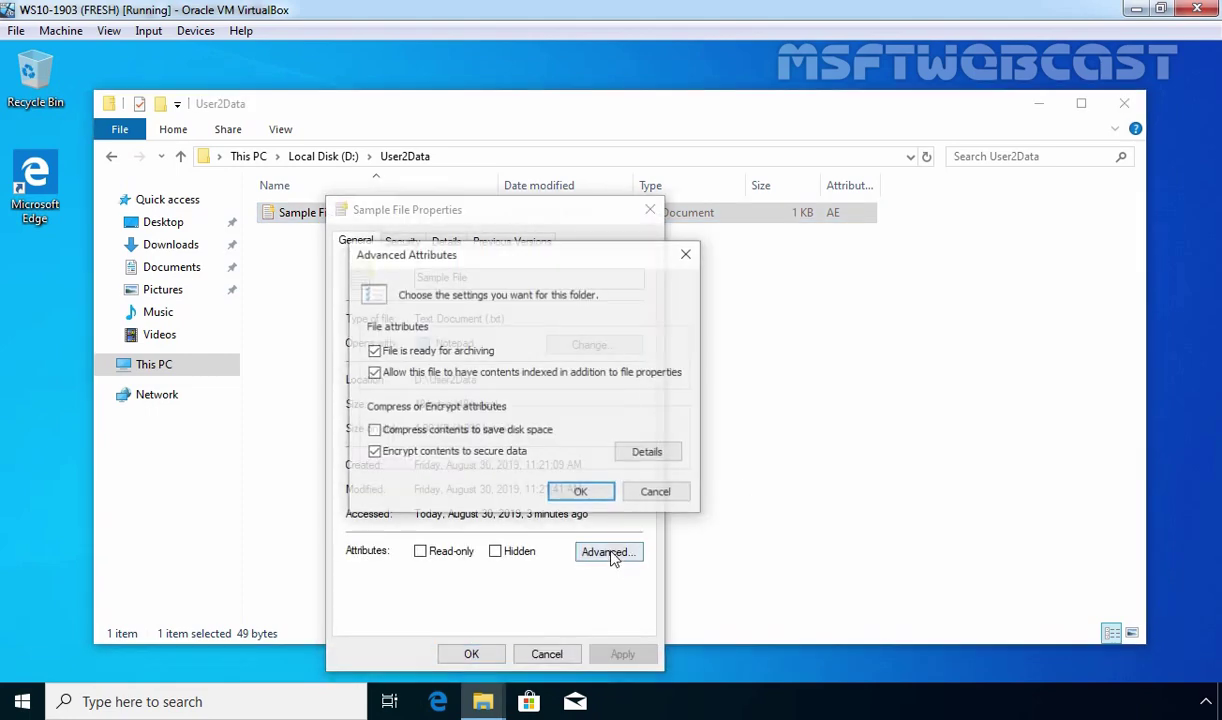
click(658, 459)
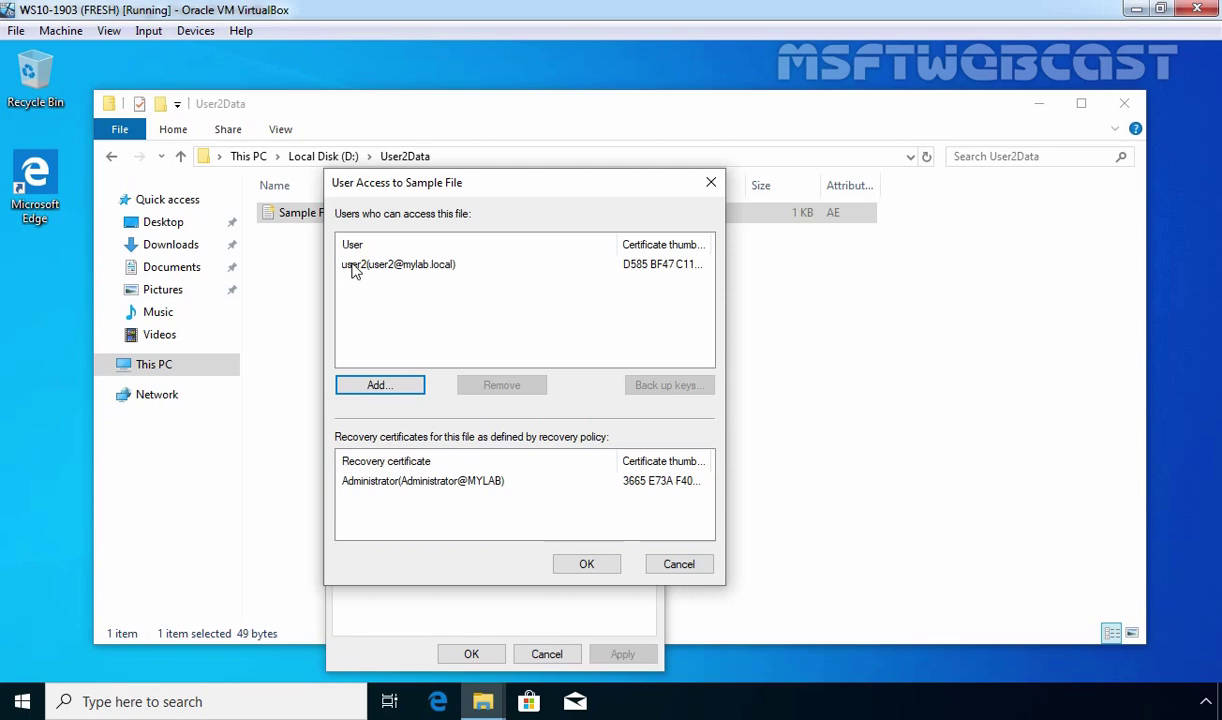
Widen the user access columns so the full certificate thumbprint is visible.
double_click(622, 252)
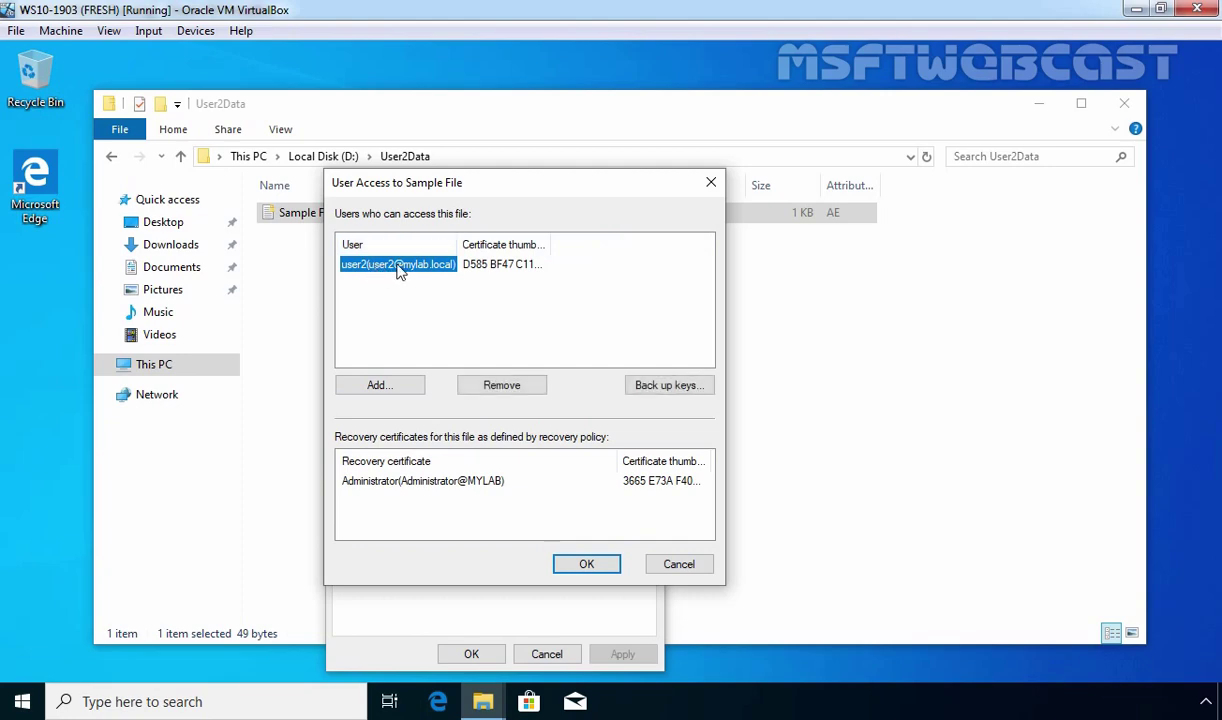
double_click(543, 245)
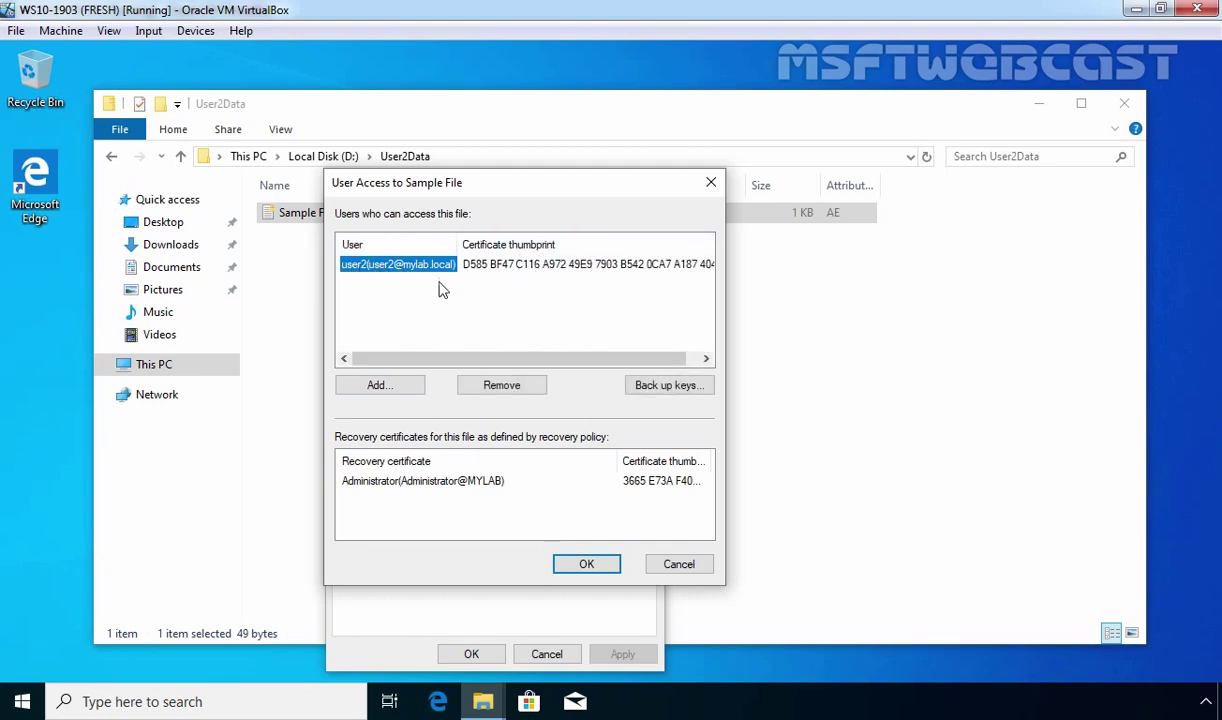
click(500, 268)
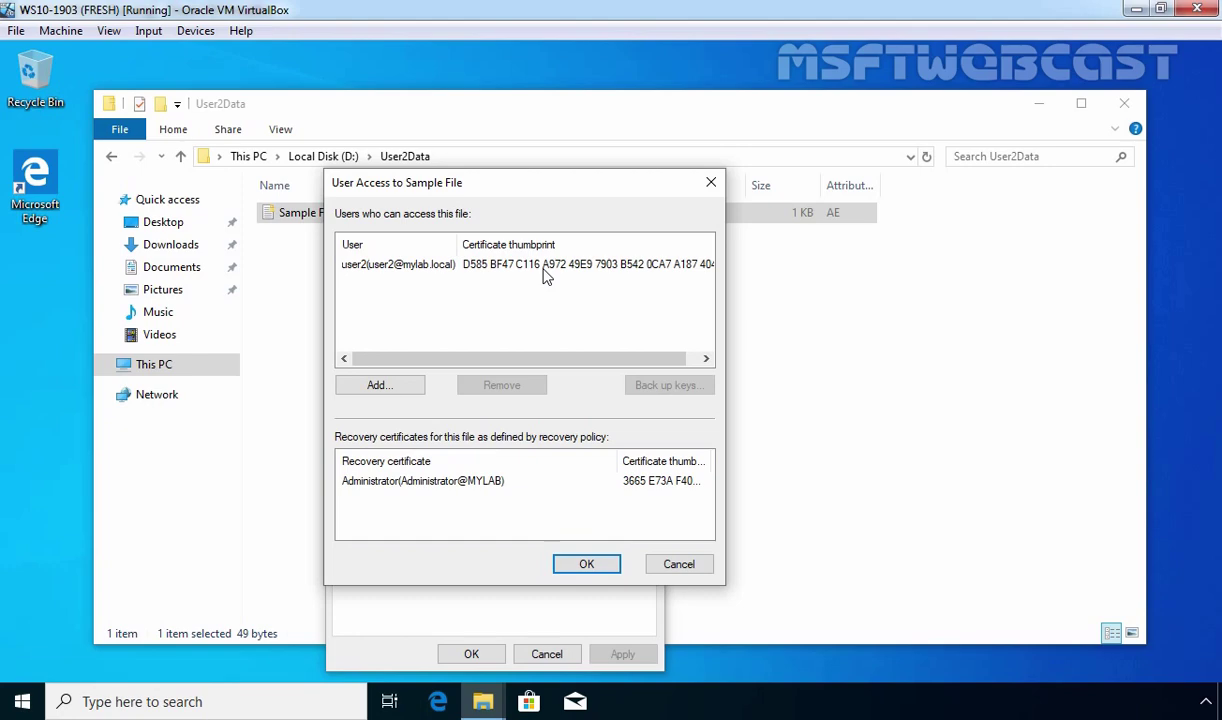
key(super+r)
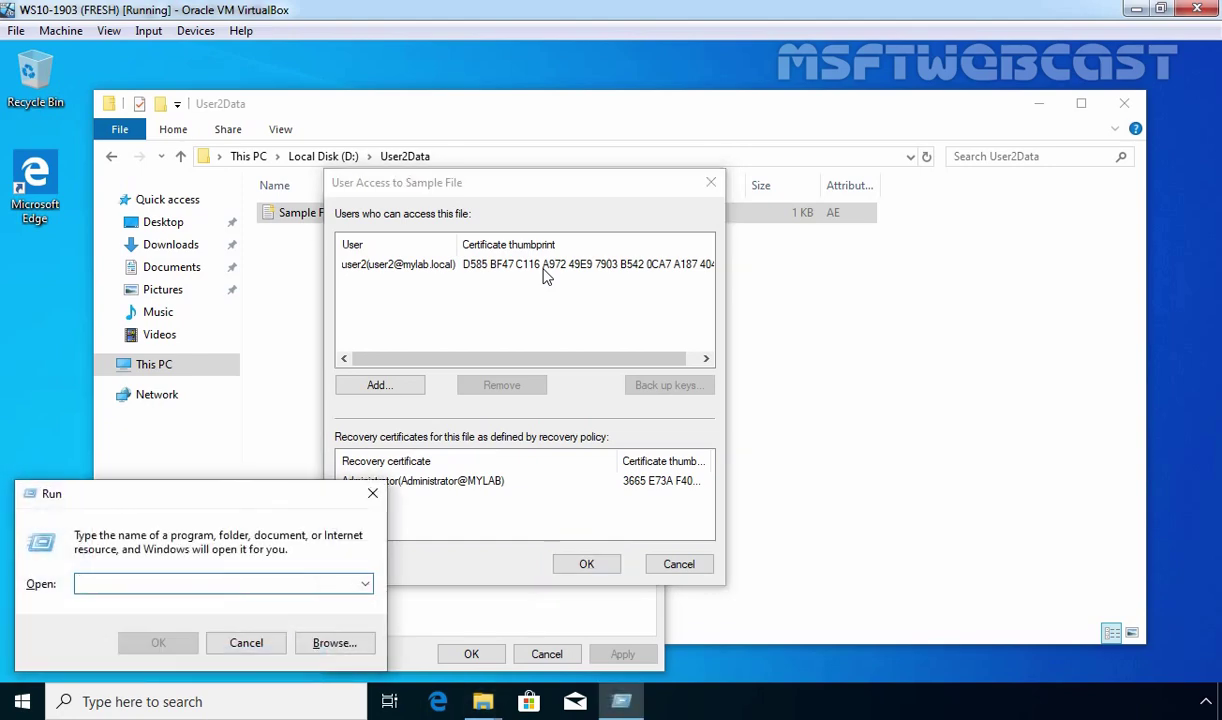
Launch mmc and add the Certificates snap-in for the current user.
text(mmc)
key(Return)
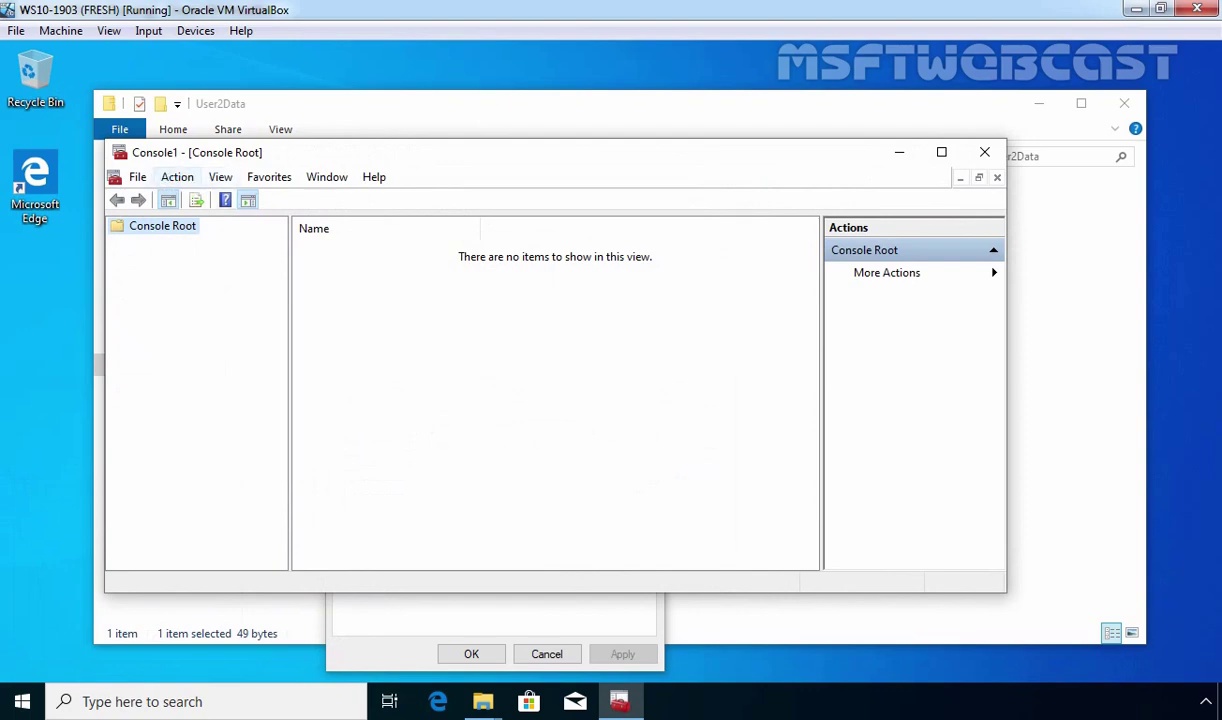
click(137, 177)
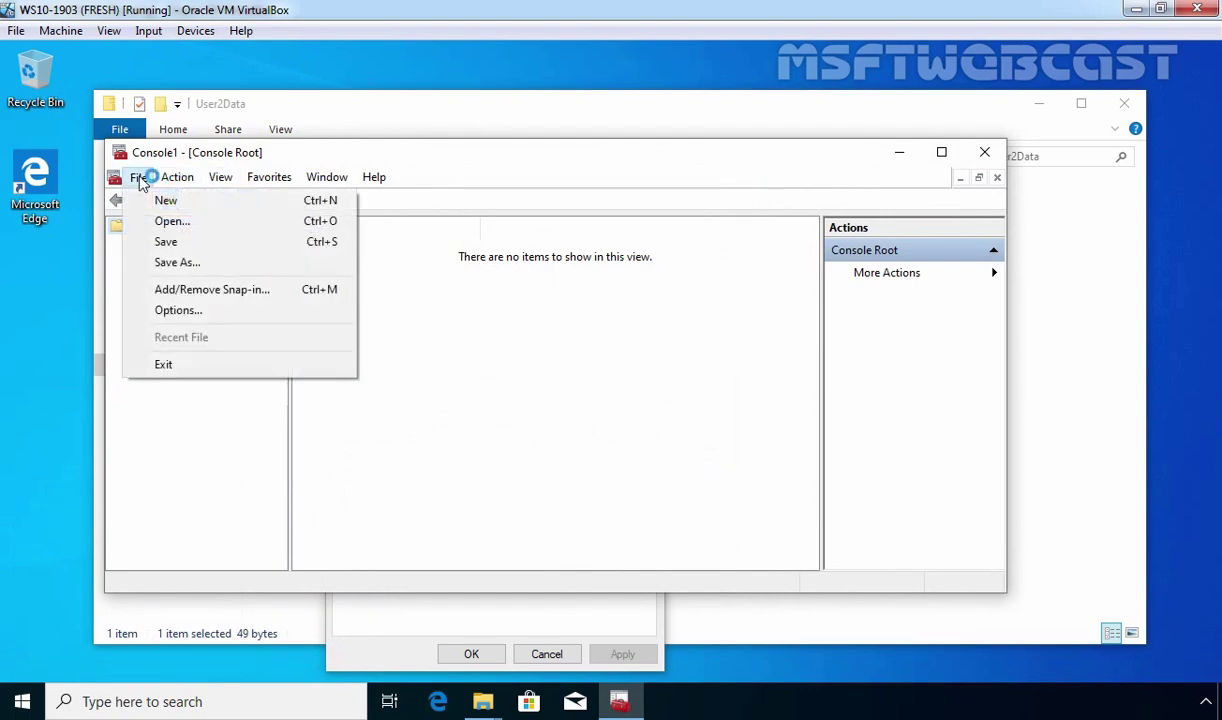
click(208, 291)
click(300, 297)
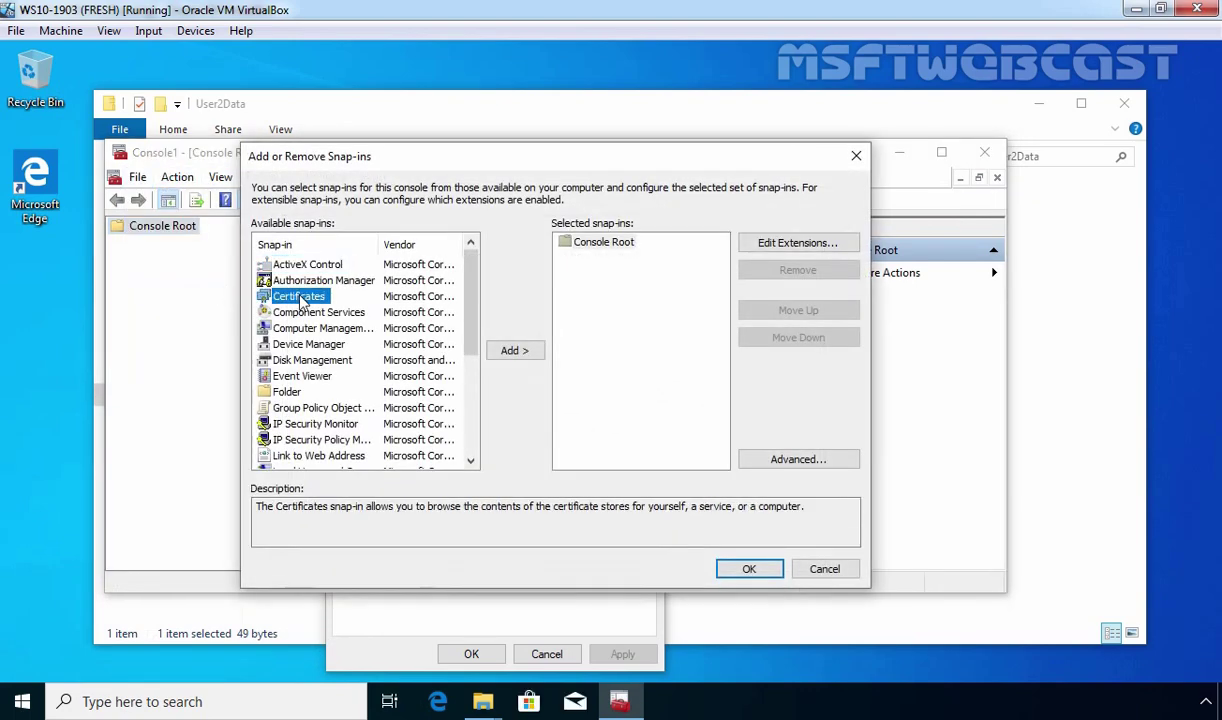
click(515, 351)
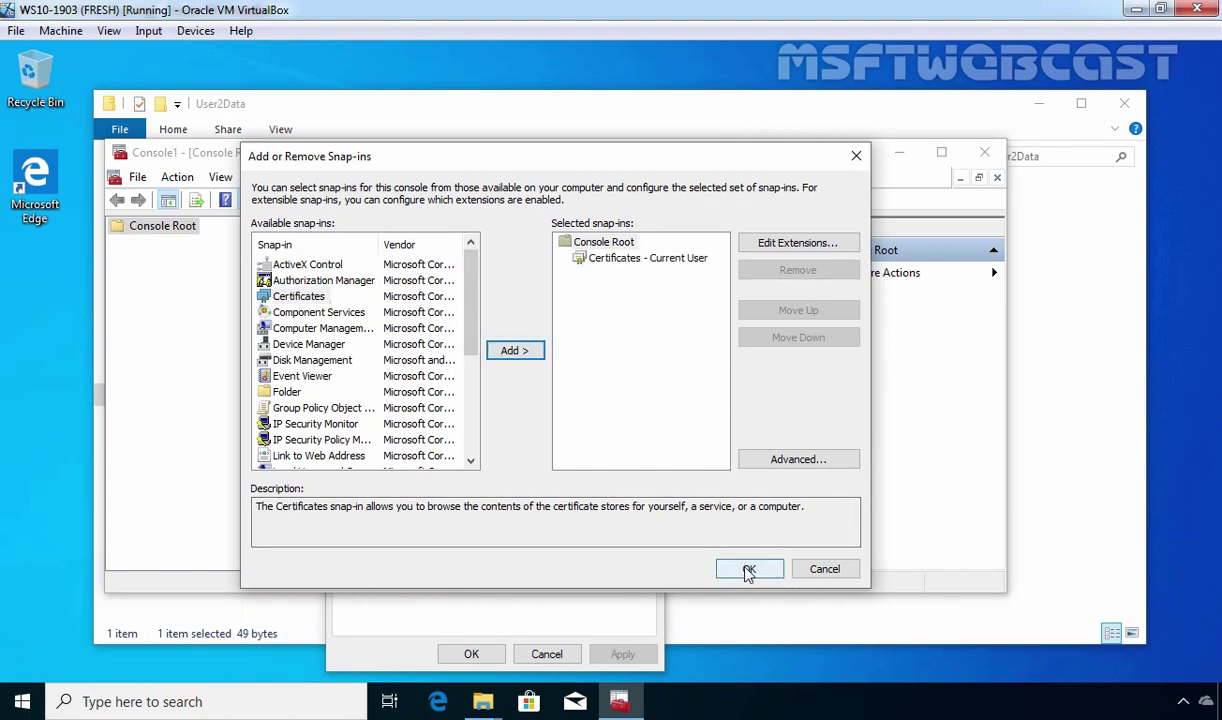
click(747, 569)
Open the encryption certificate in the Personal certificates store.
double_click(243, 246)
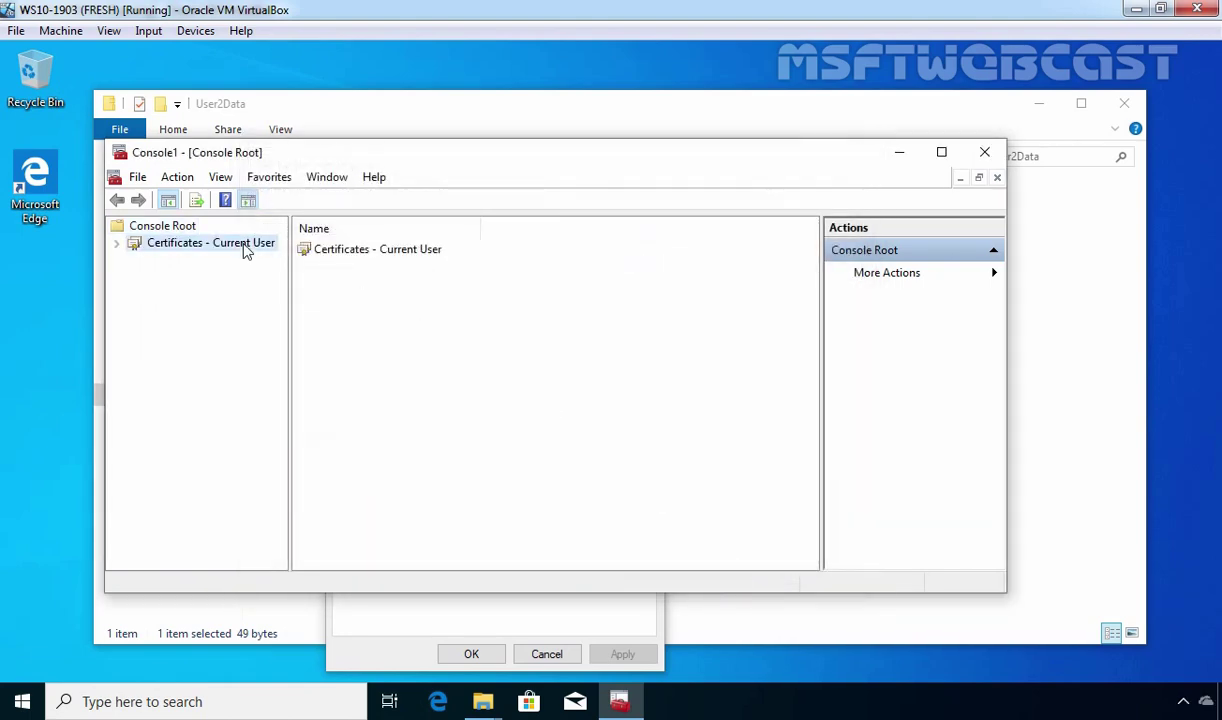
double_click(187, 257)
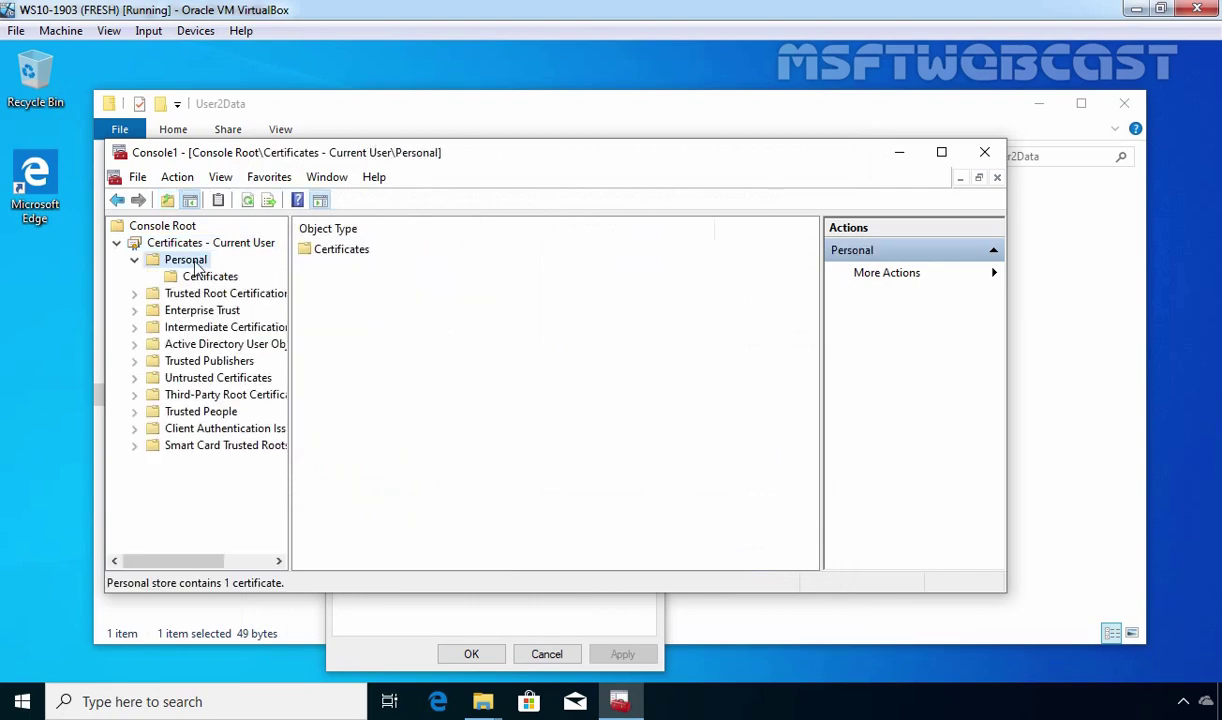
click(208, 280)
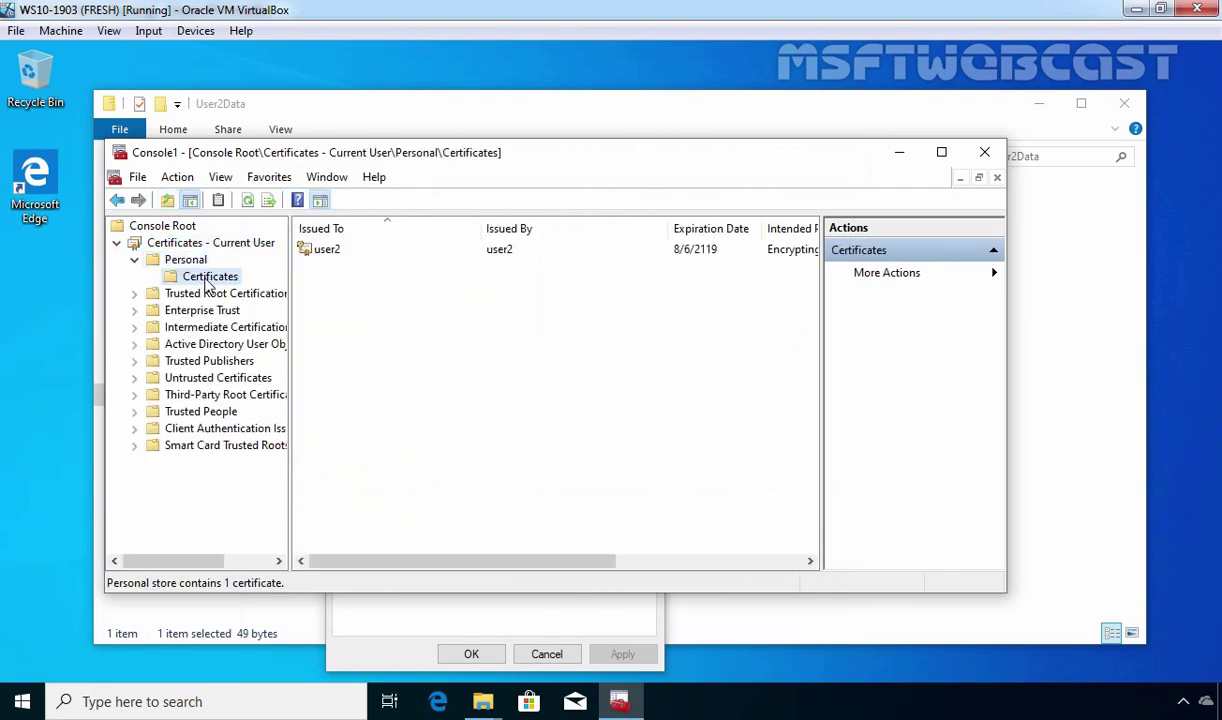
double_click(320, 250)
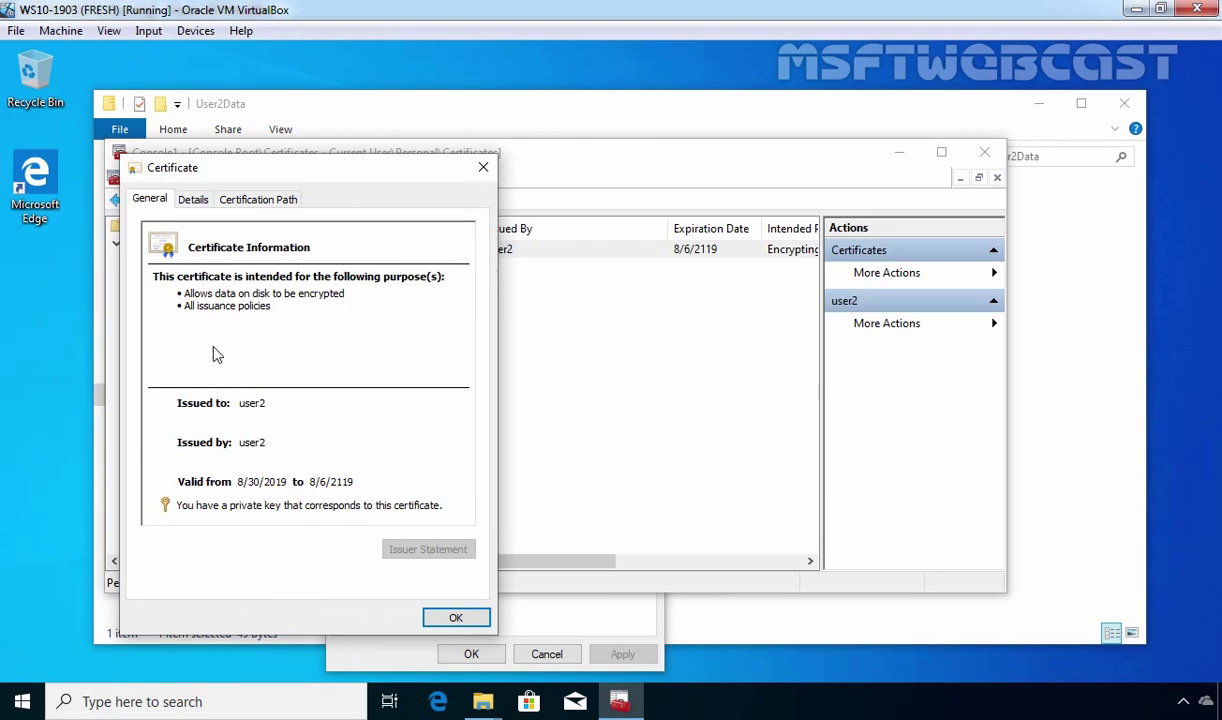
Show the certificate's Thumbprint on the Details tab and compare it with Sample File's access list.
click(192, 200)
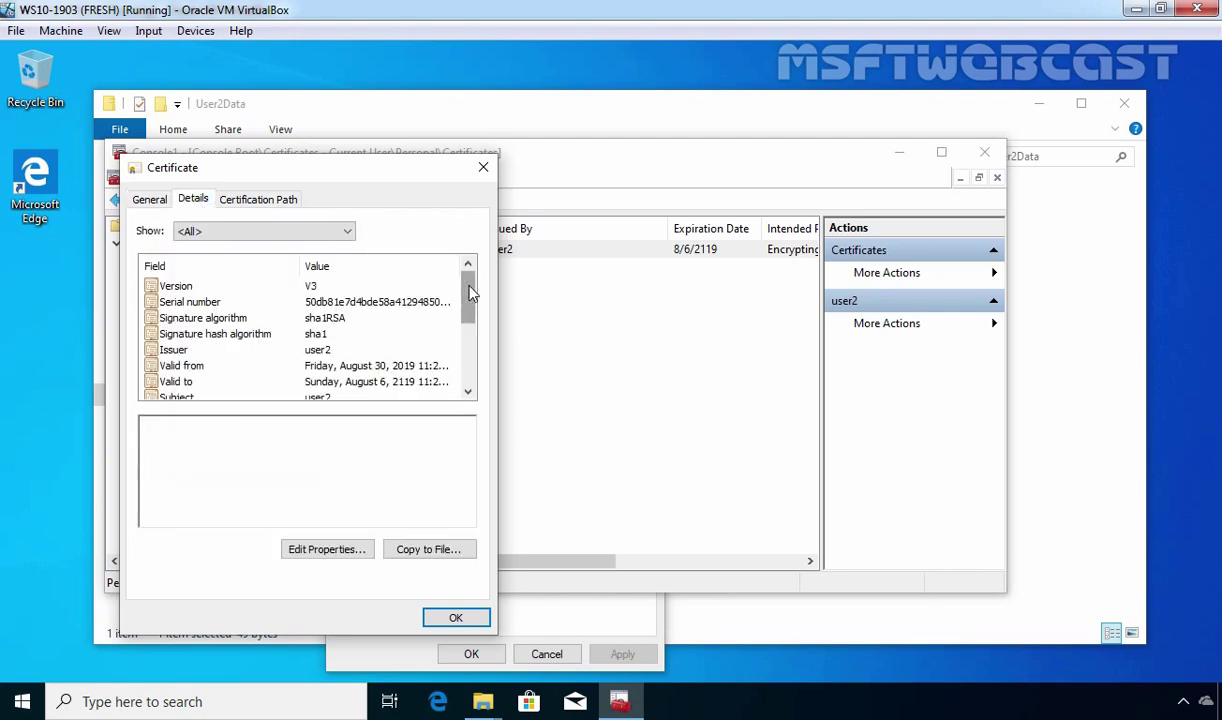
drag(470, 290, 467, 360)
click(372, 368)
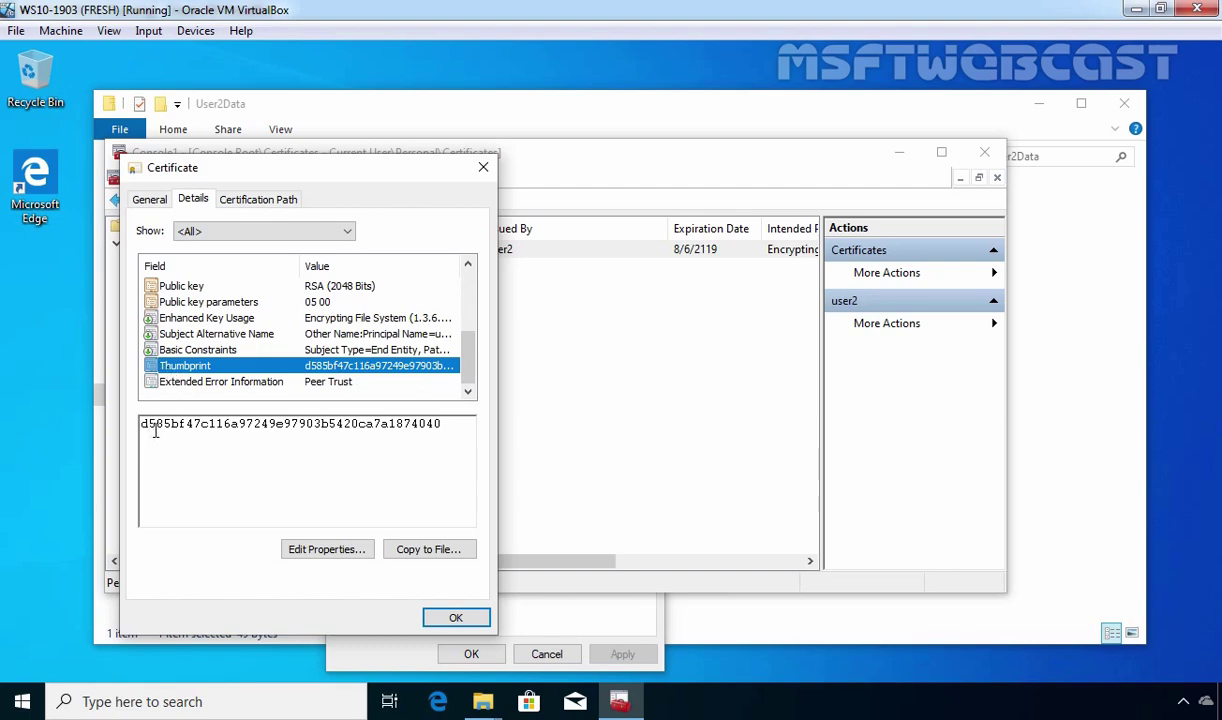
click(584, 620)
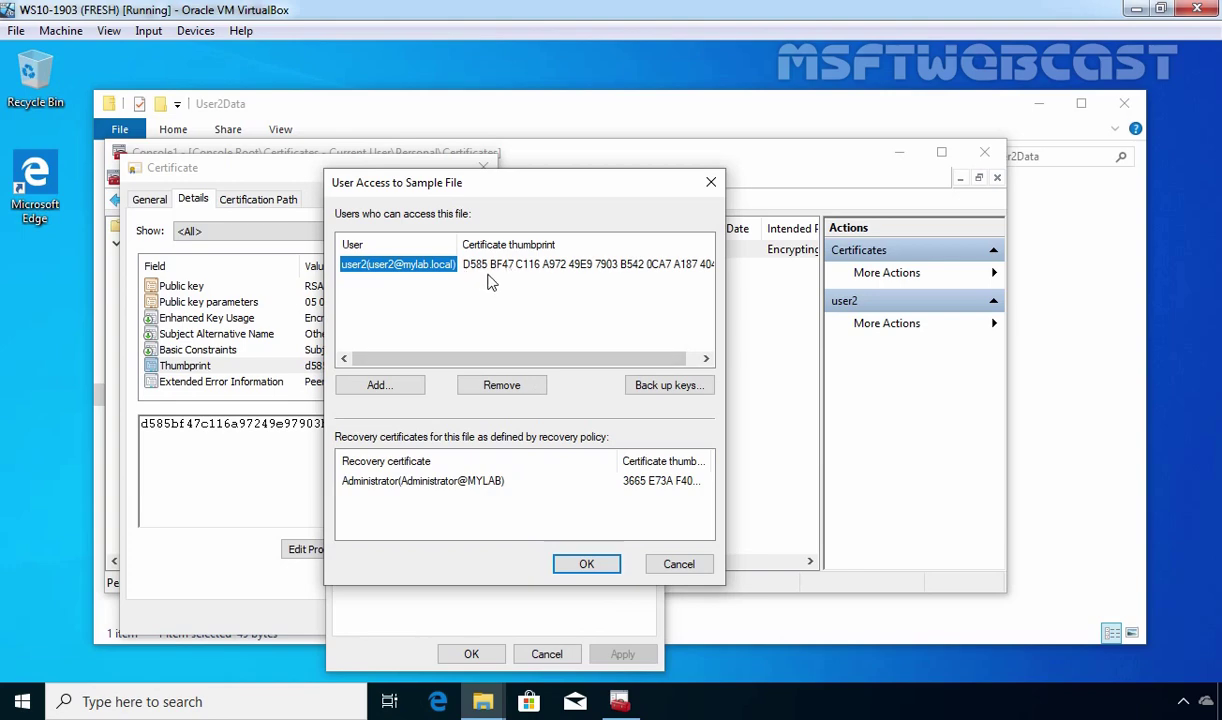
Close the file's user access, advanced attributes and properties dialogs, plus the certificate window.
click(586, 563)
click(585, 496)
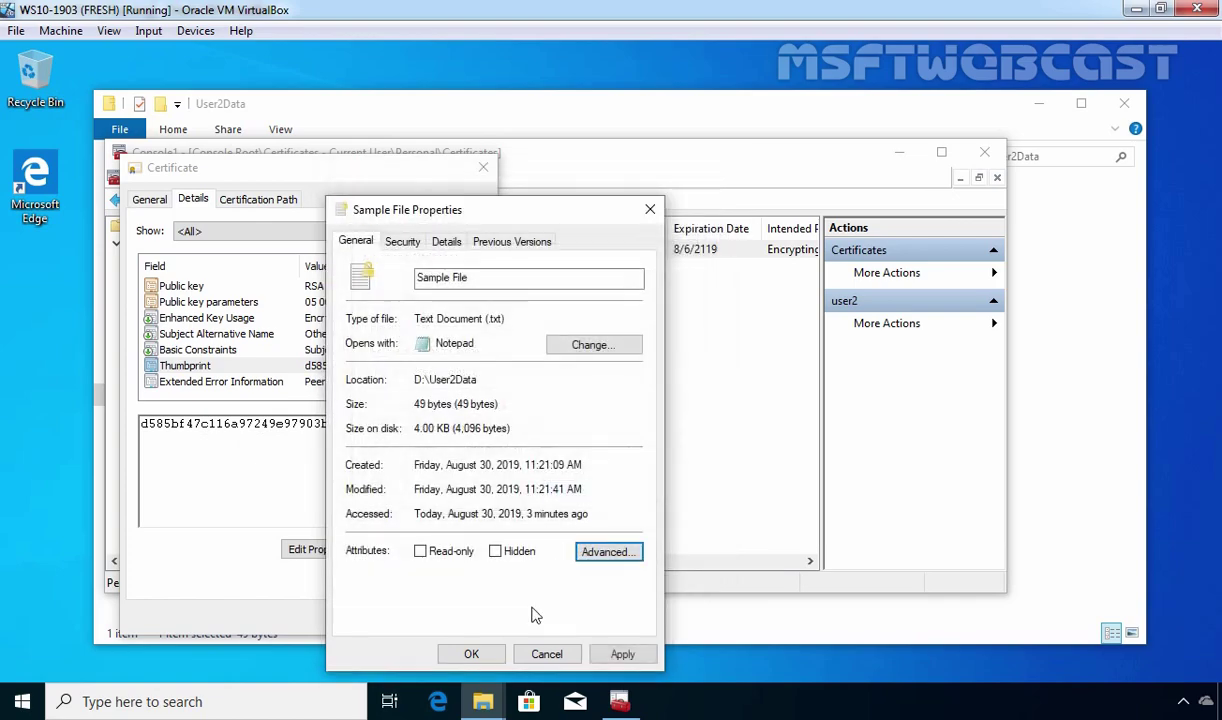
click(469, 654)
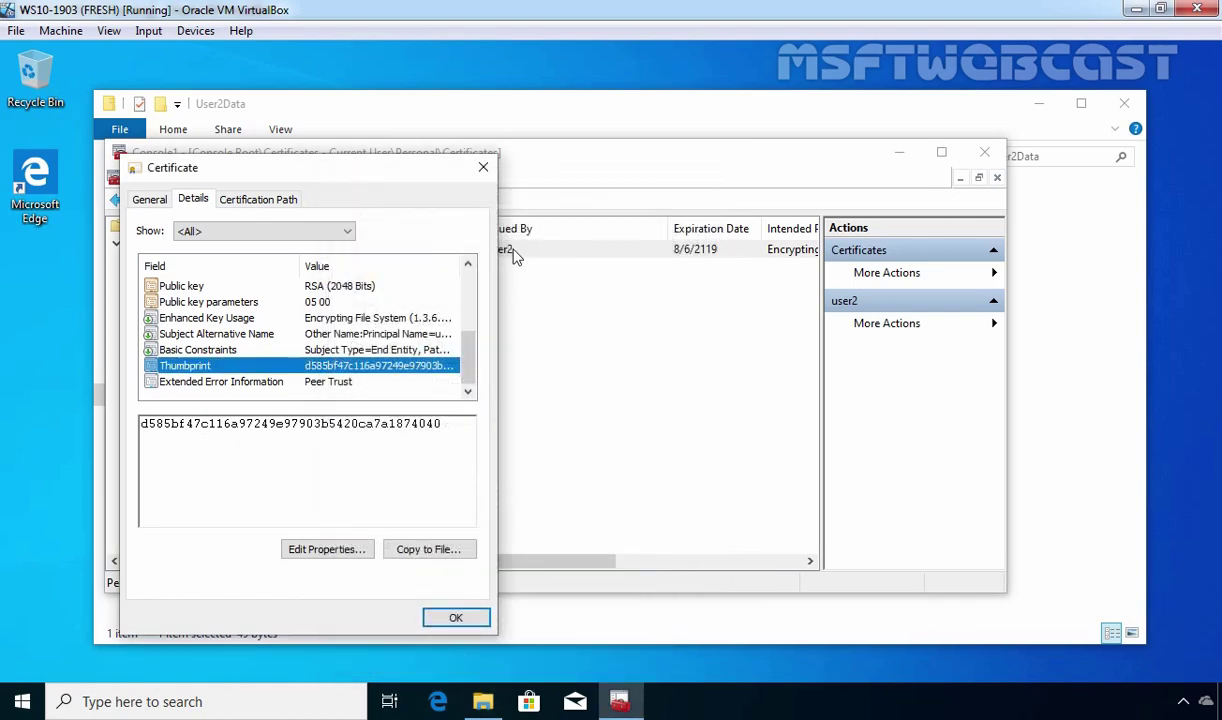
click(483, 167)
click(1038, 344)
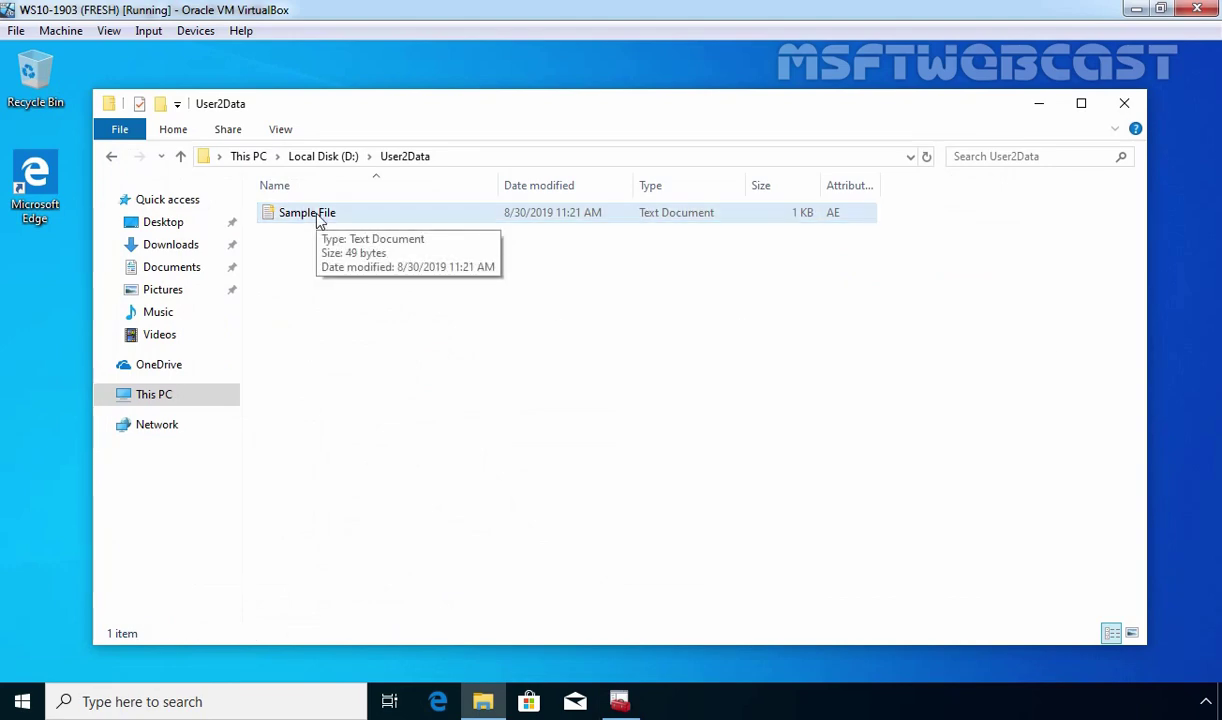
Close the folder and console without saving, then sign out of the current account.
click(1038, 103)
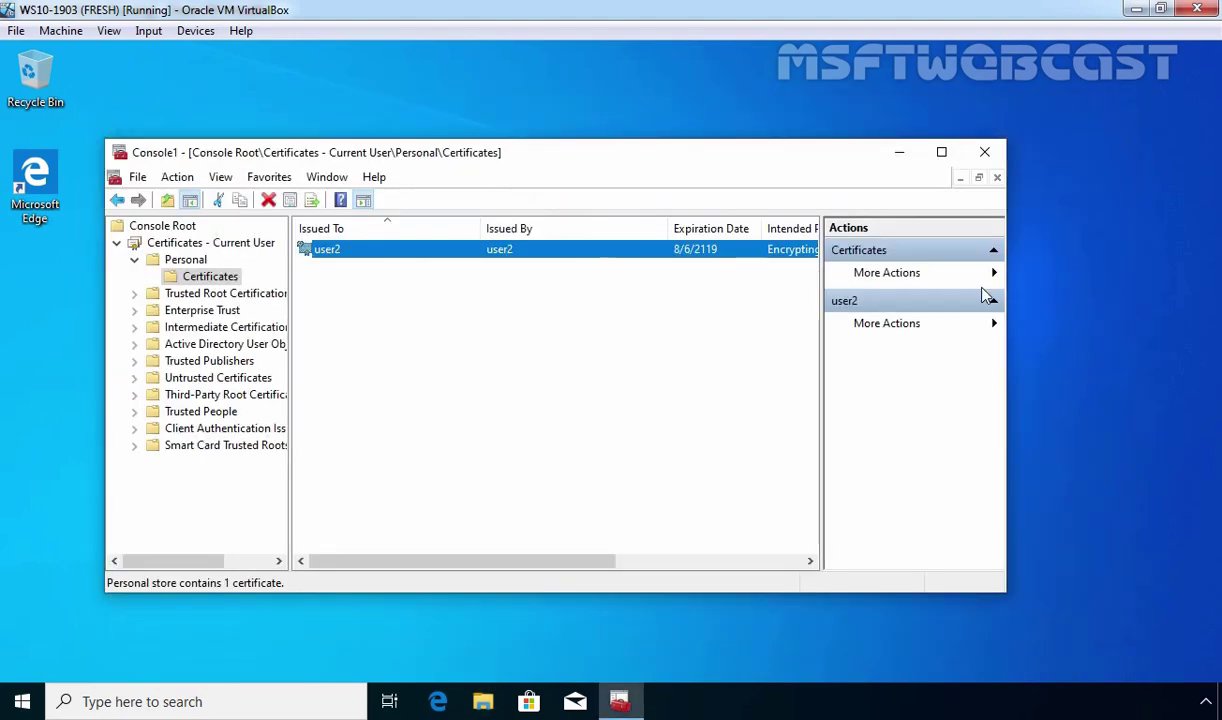
click(984, 152)
click(573, 420)
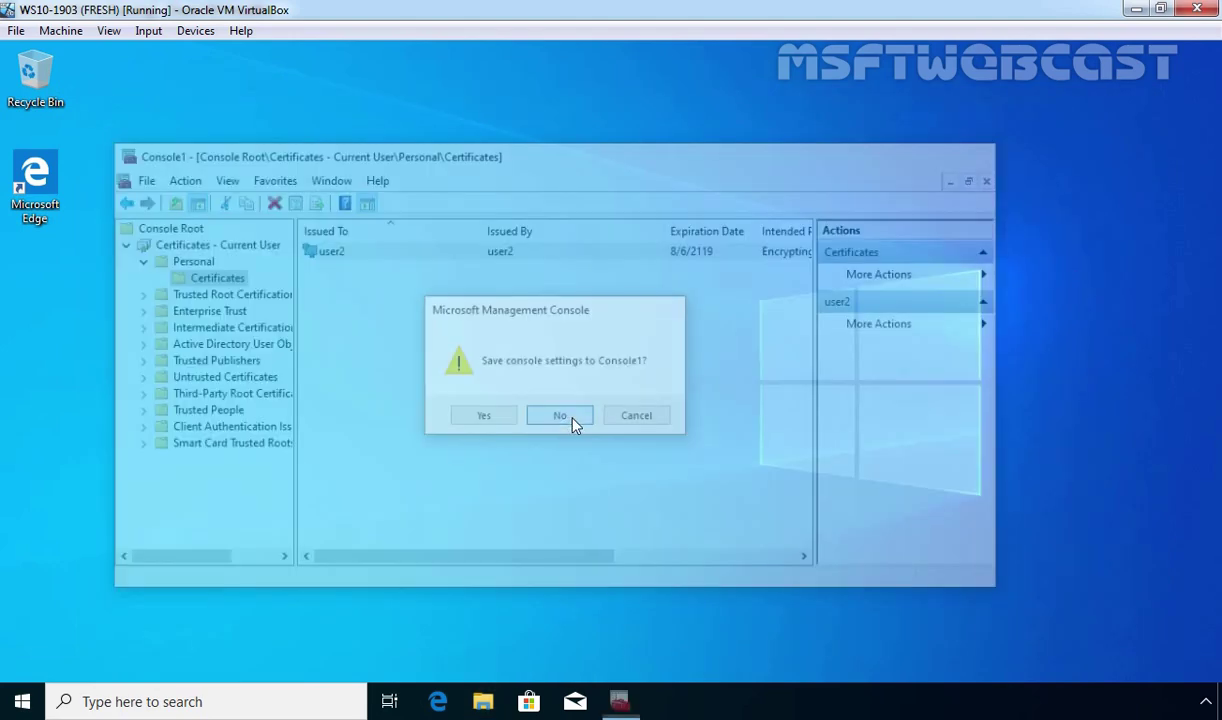
right_click(28, 701)
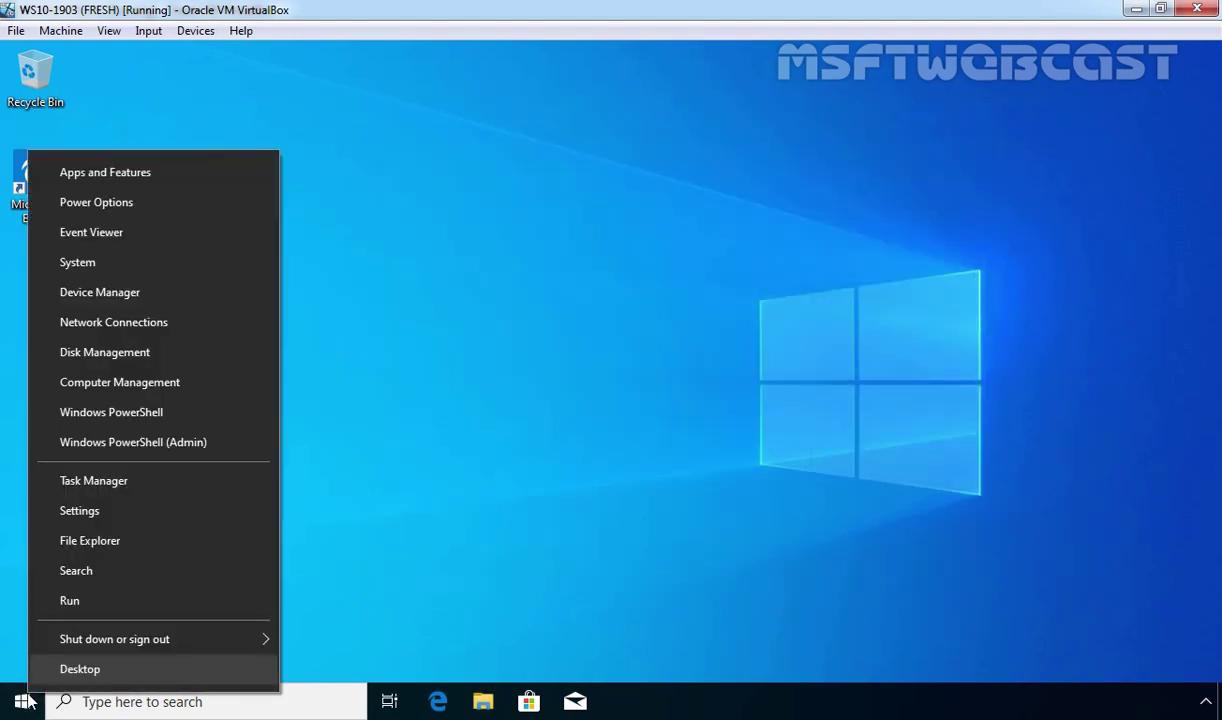
mouse_move(109, 641)
click(336, 578)
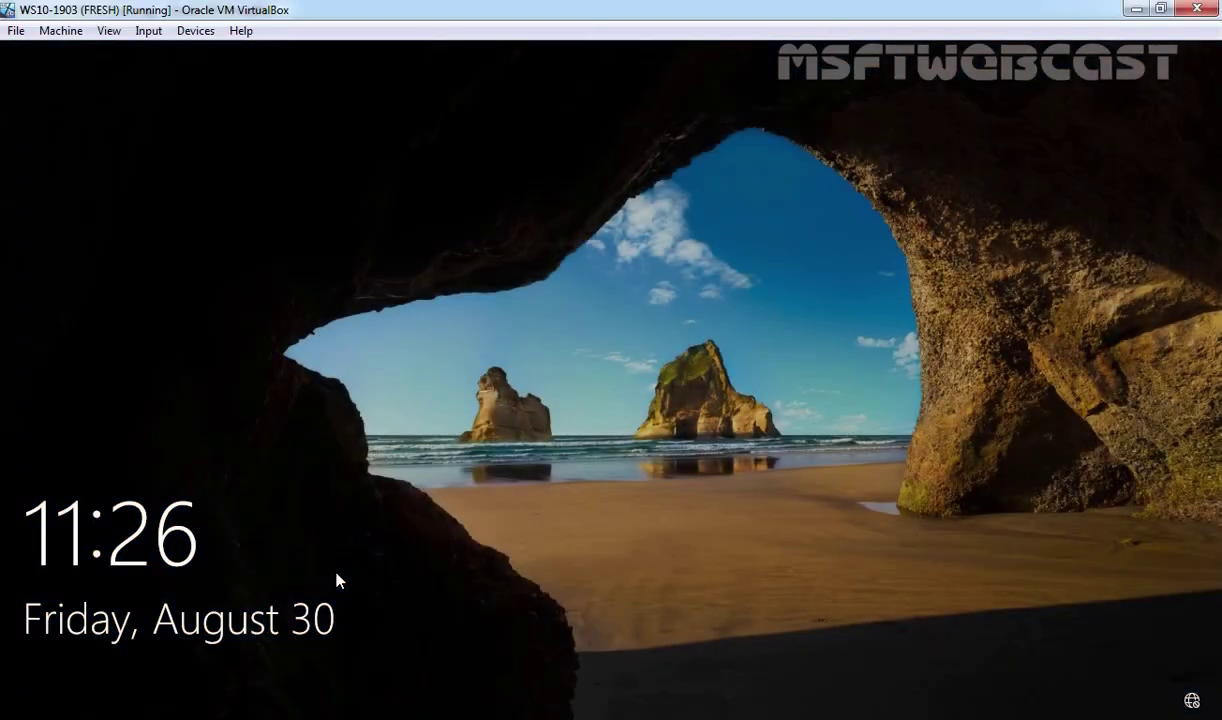
Sign in to MYLAB as the first test user with that account's password.
click(336, 578)
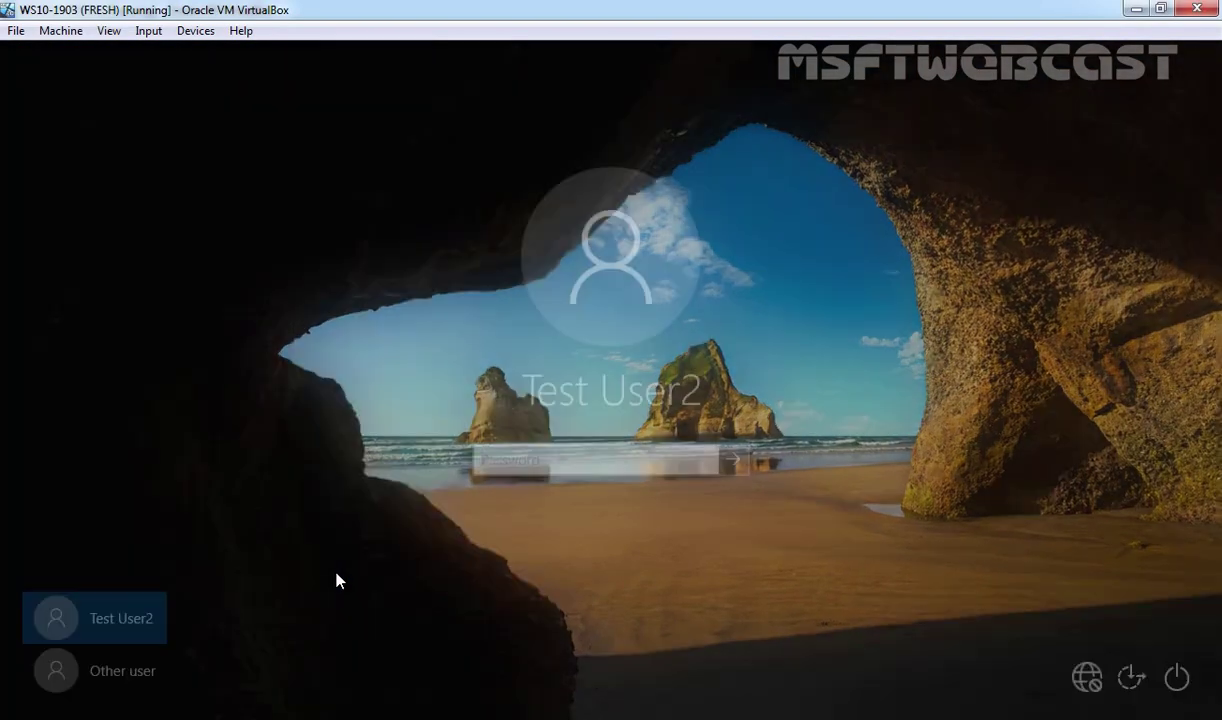
click(145, 668)
text(user1)
key(Tab)
text(*****)
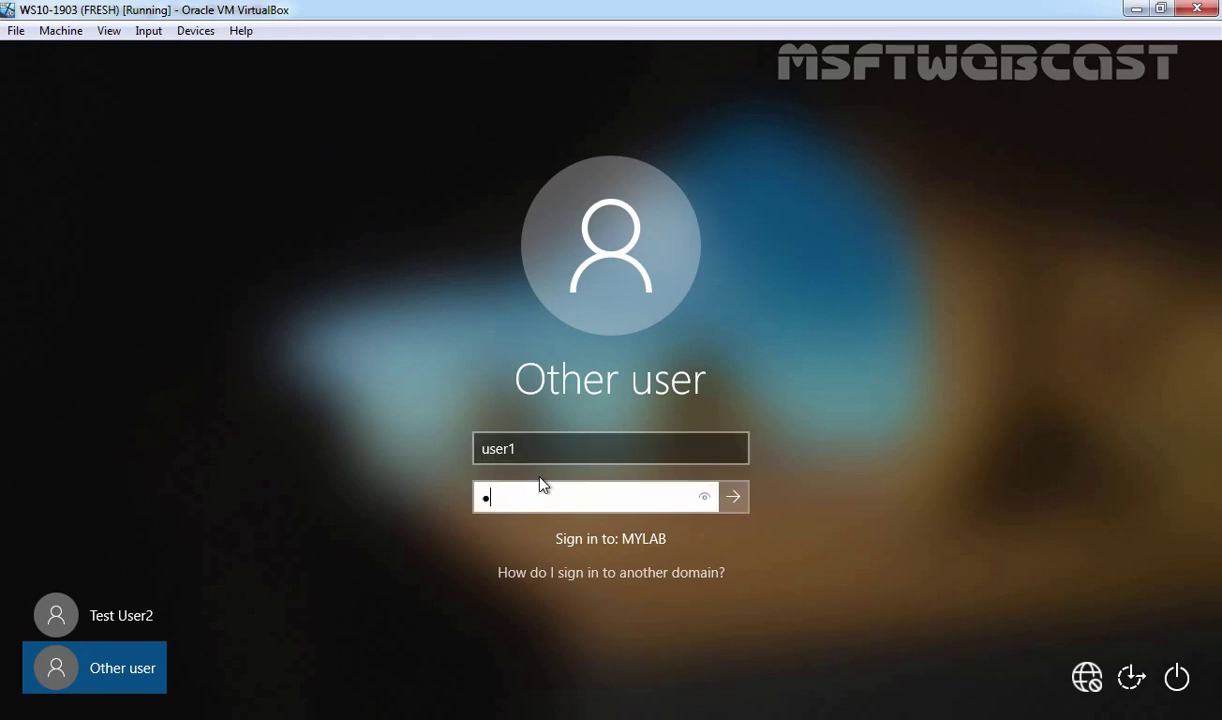
key(Return)
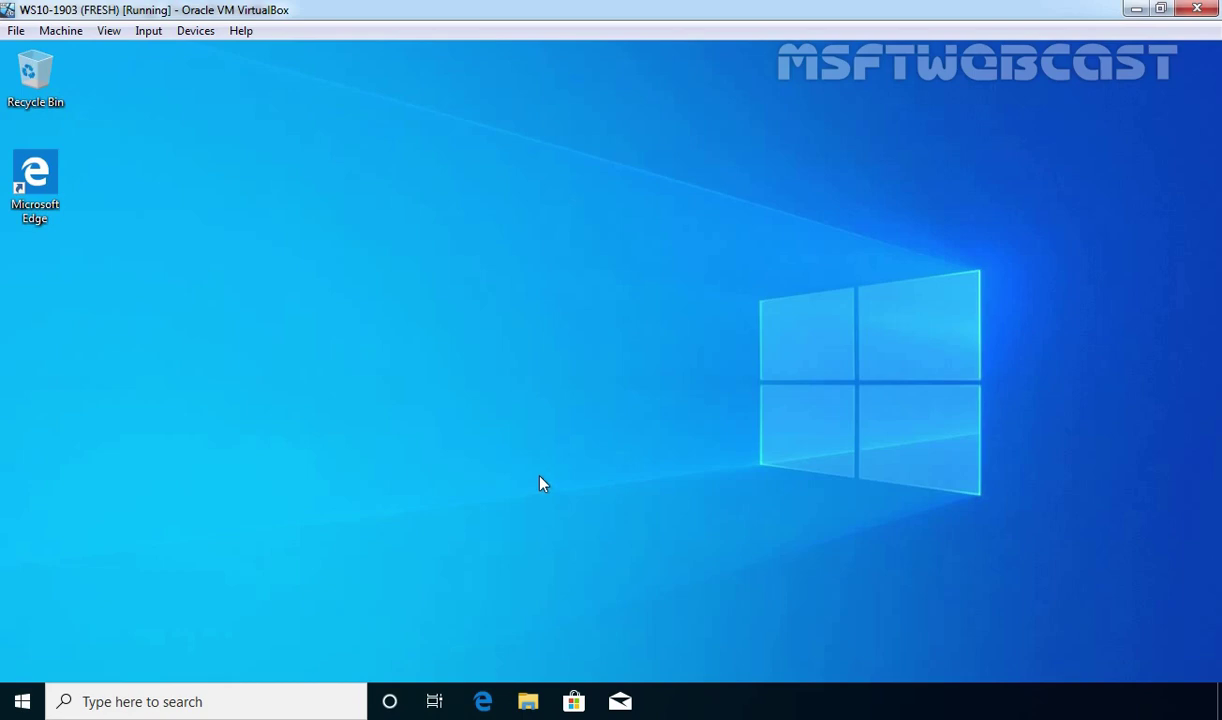
Try opening D:\User2Data\Sample File as the first test user and dismiss the access-denied warning.
click(527, 703)
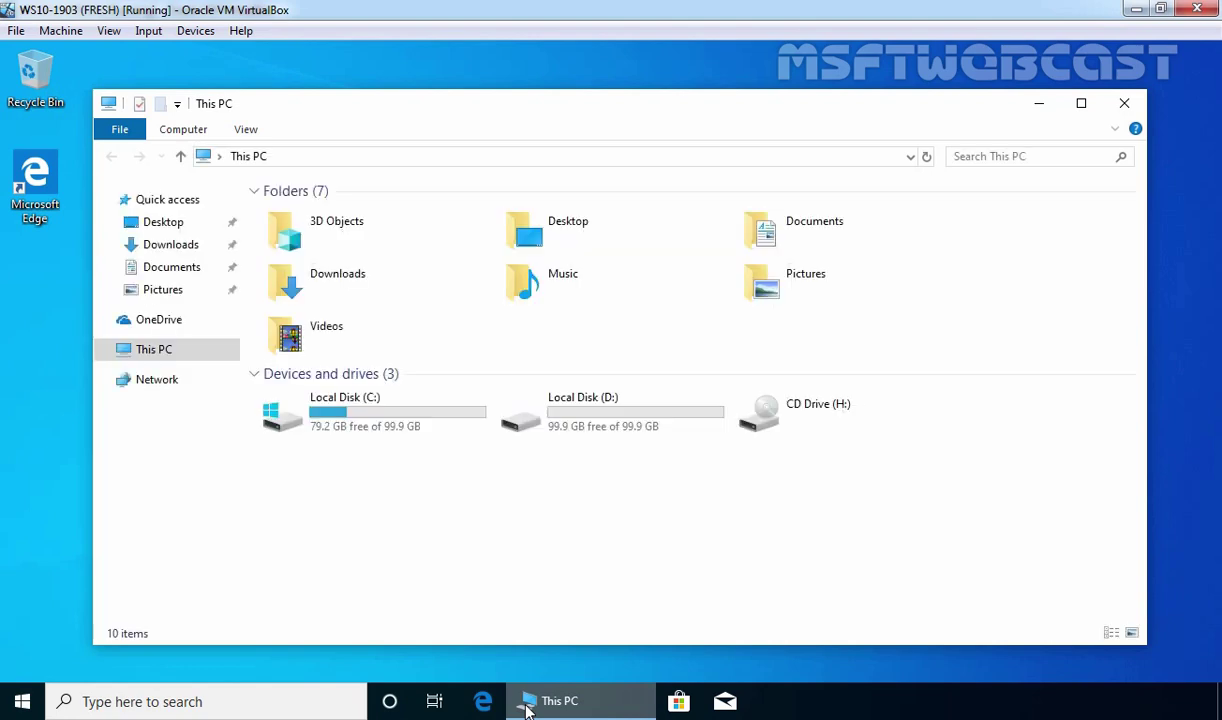
double_click(630, 410)
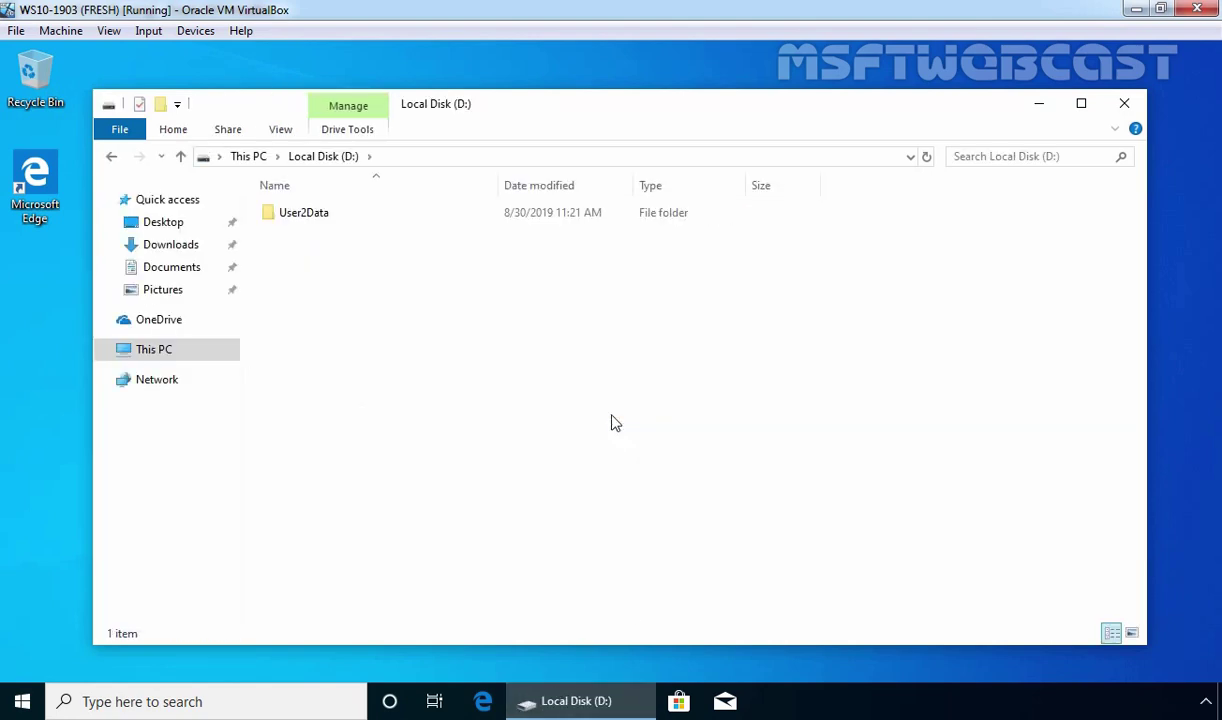
click(300, 225)
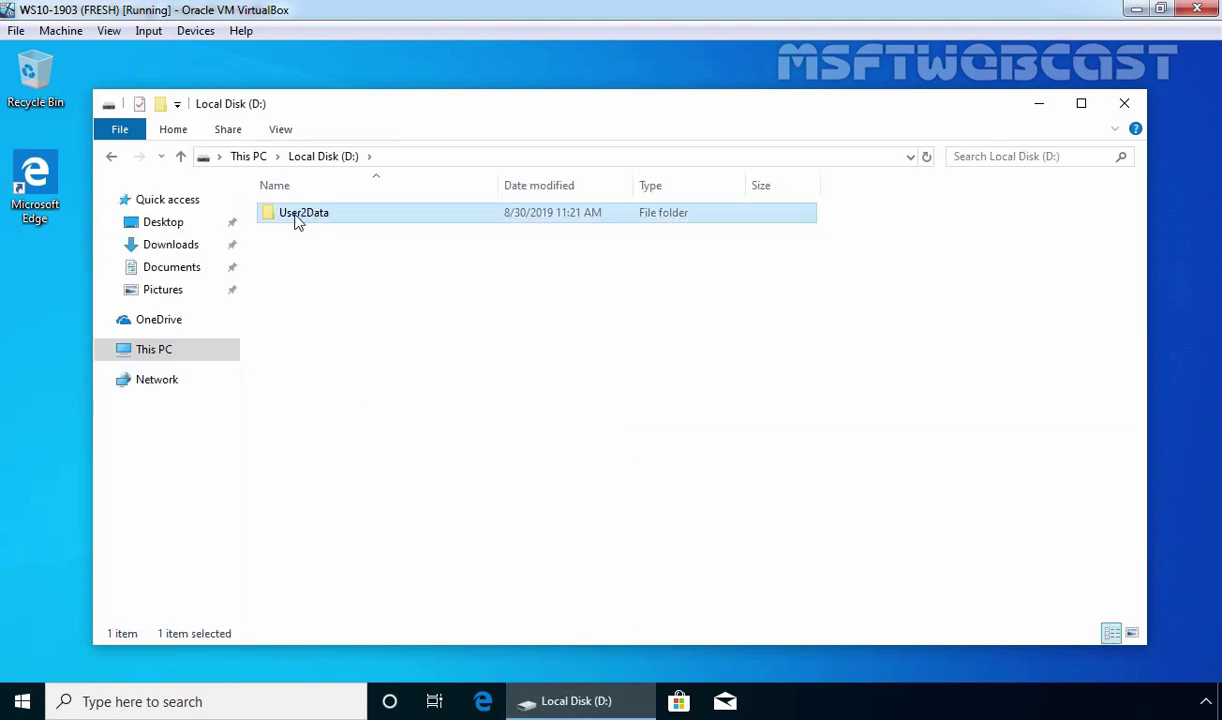
double_click(296, 222)
click(296, 222)
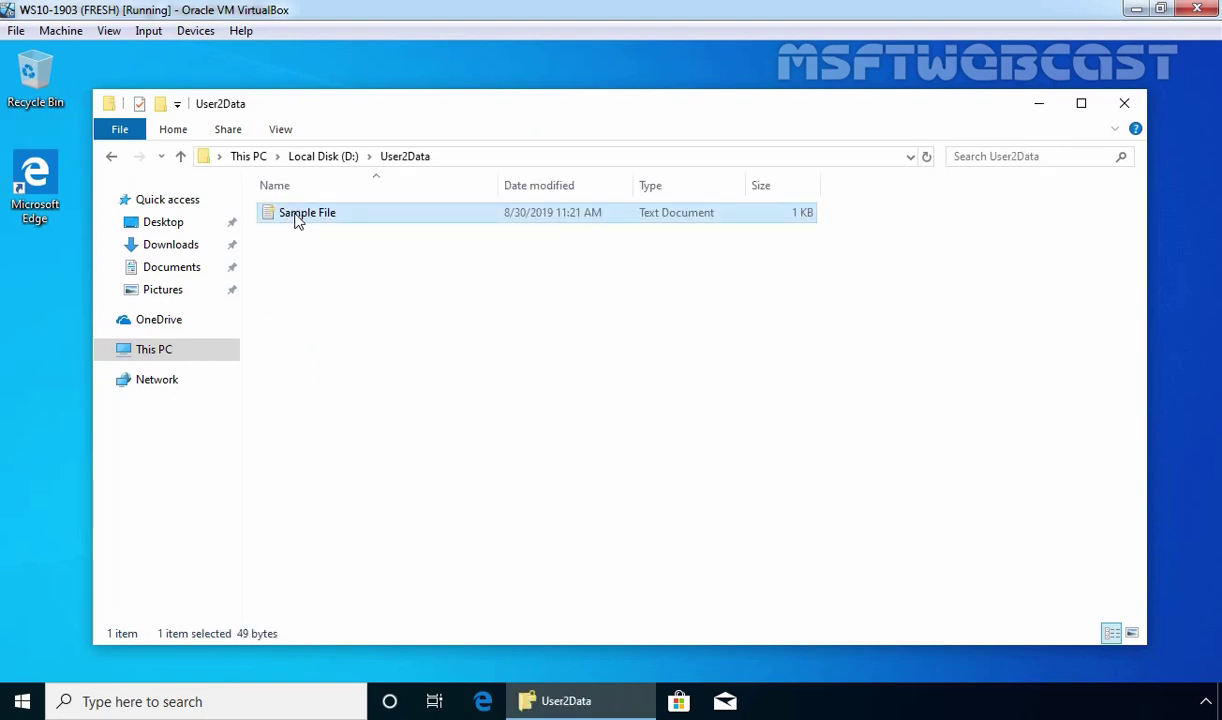
double_click(296, 222)
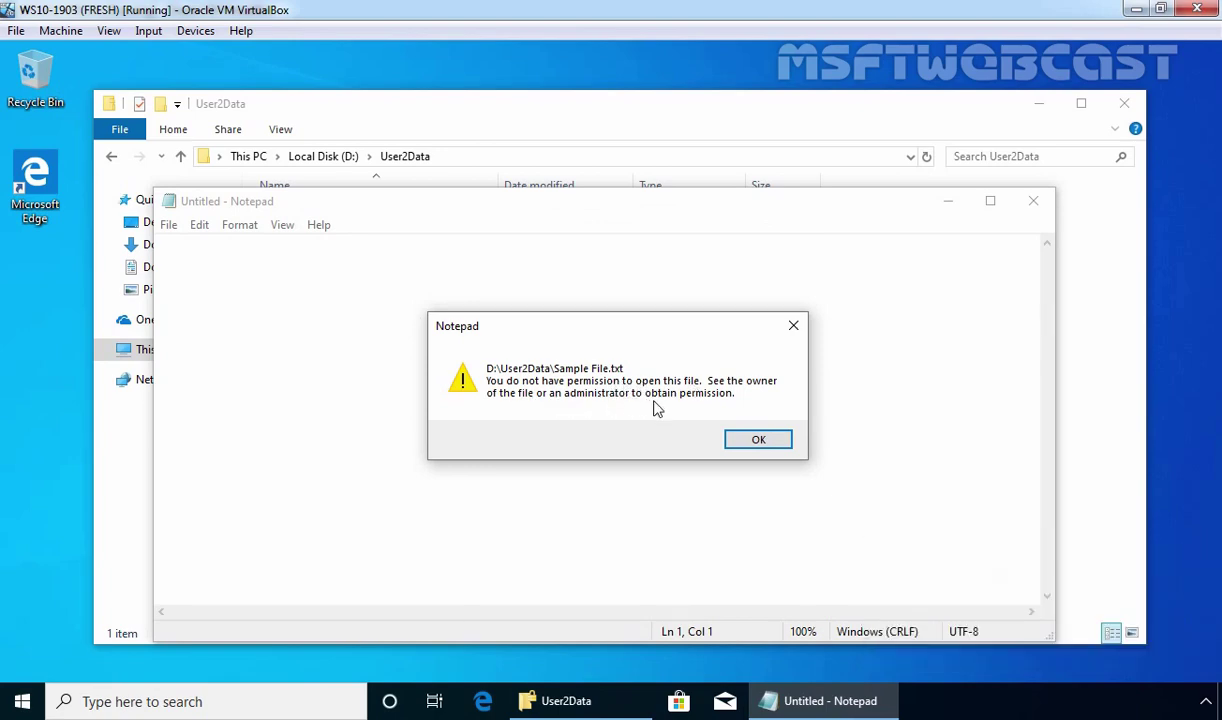
click(762, 443)
Close the blank Notepad and try removing Sample File's encryption by clearing Encrypt contents and applying.
click(1031, 205)
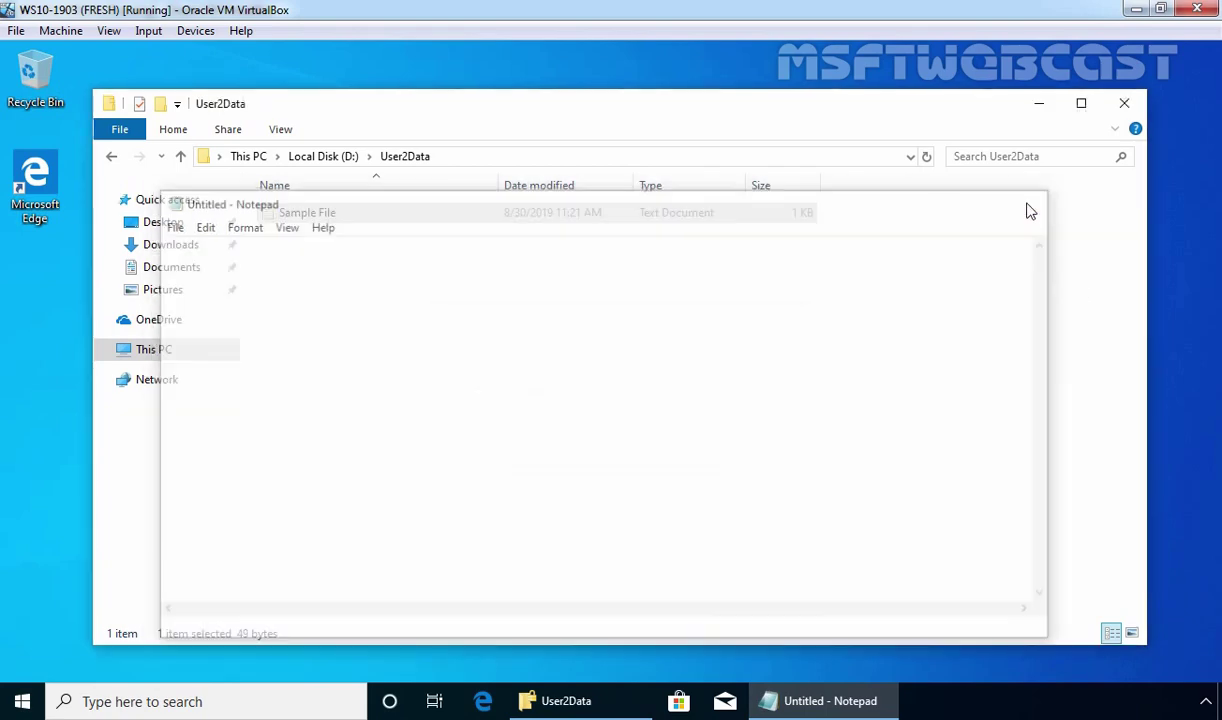
right_click(307, 222)
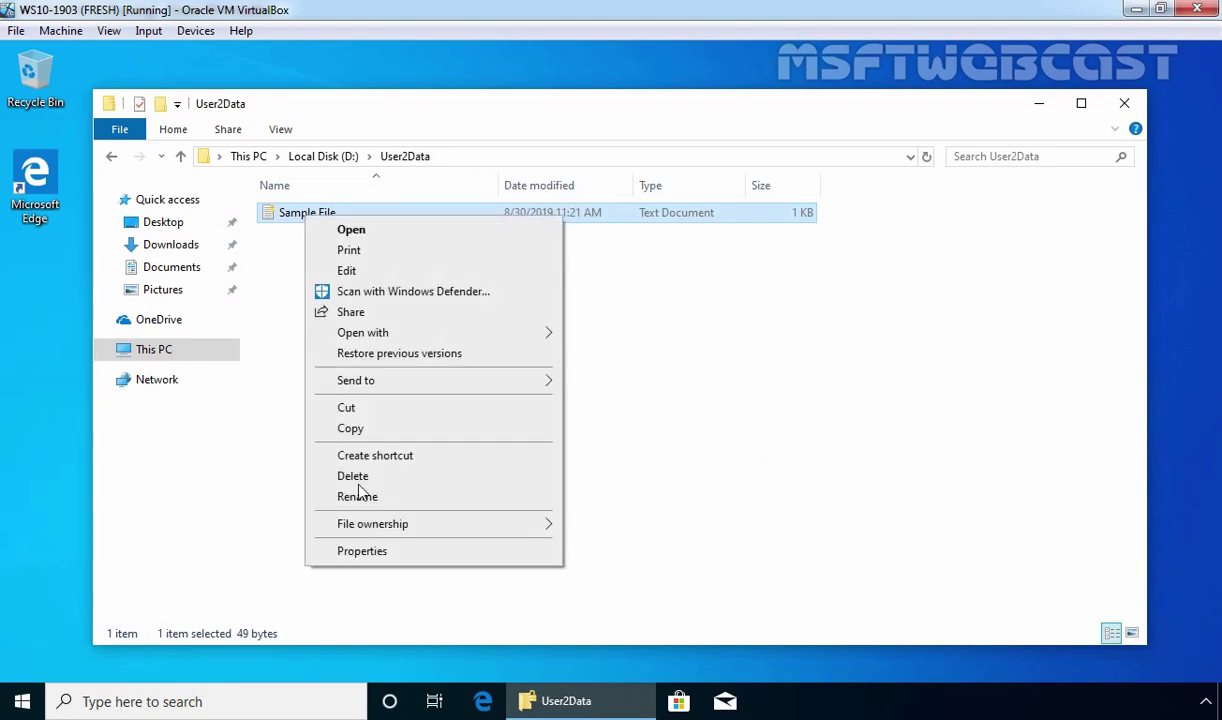
click(344, 528)
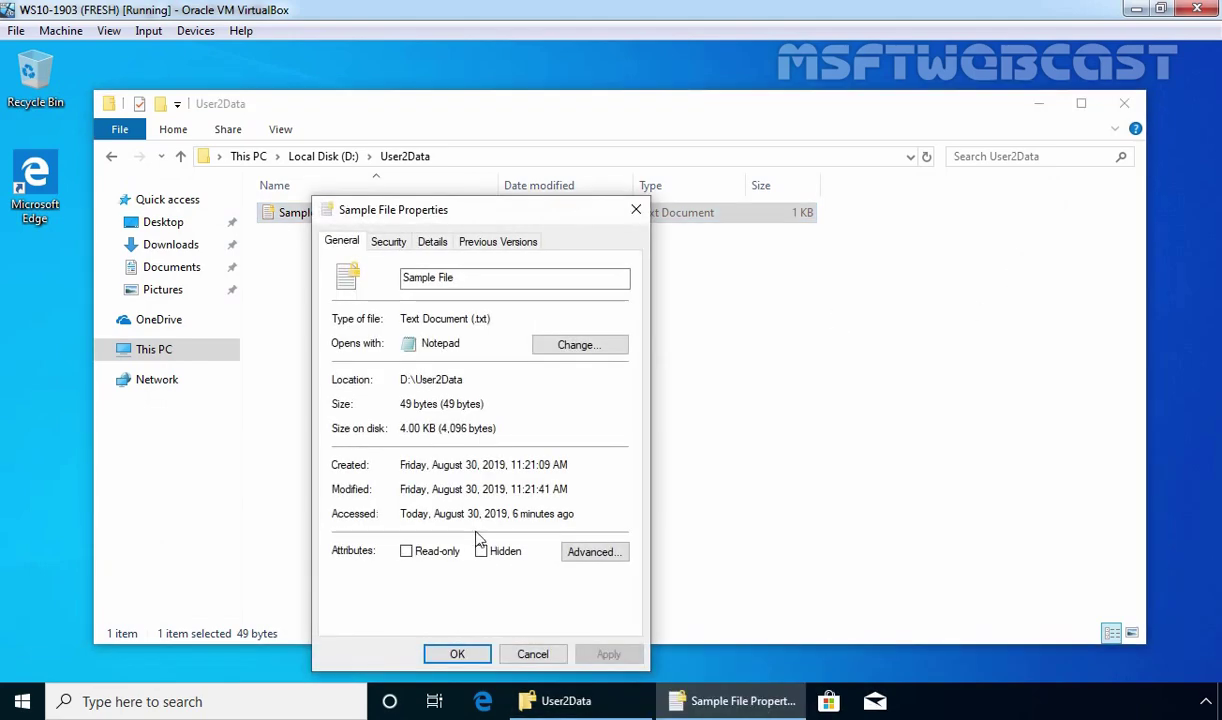
click(590, 552)
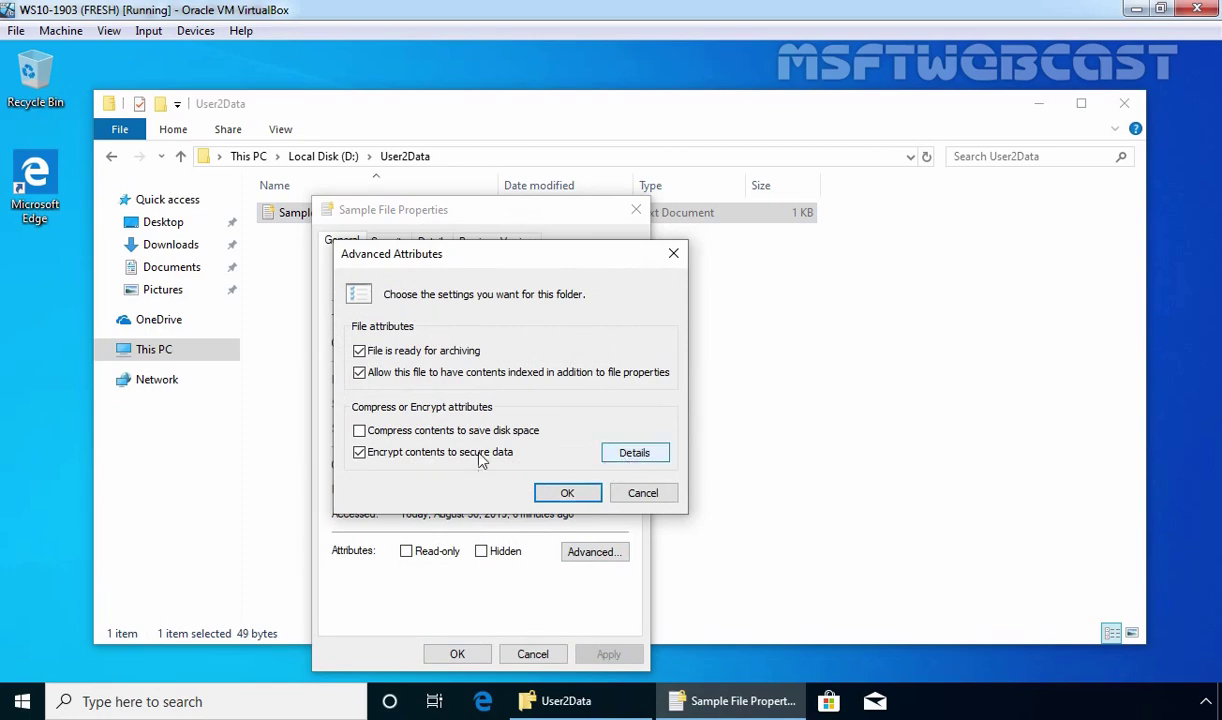
click(405, 453)
click(570, 494)
click(610, 655)
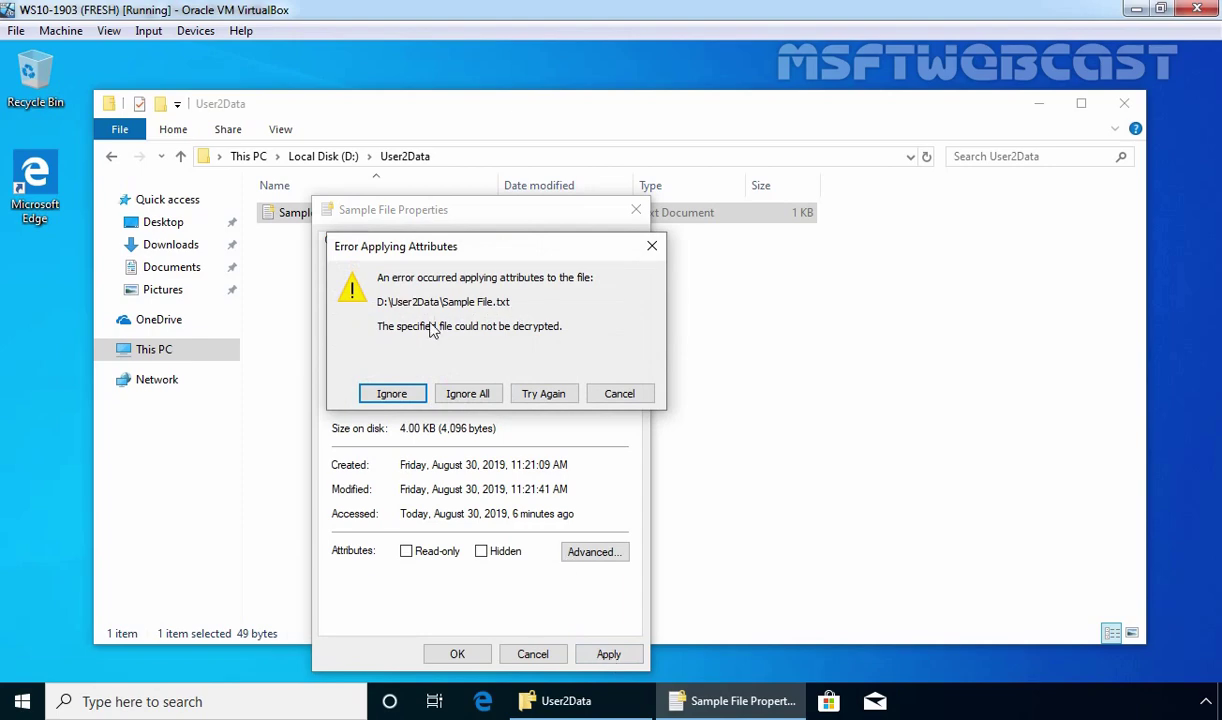
Dismiss the could-not-be-decrypted error and cancel out of Sample File's attribute dialogs, leaving it encrypted.
click(651, 245)
click(586, 552)
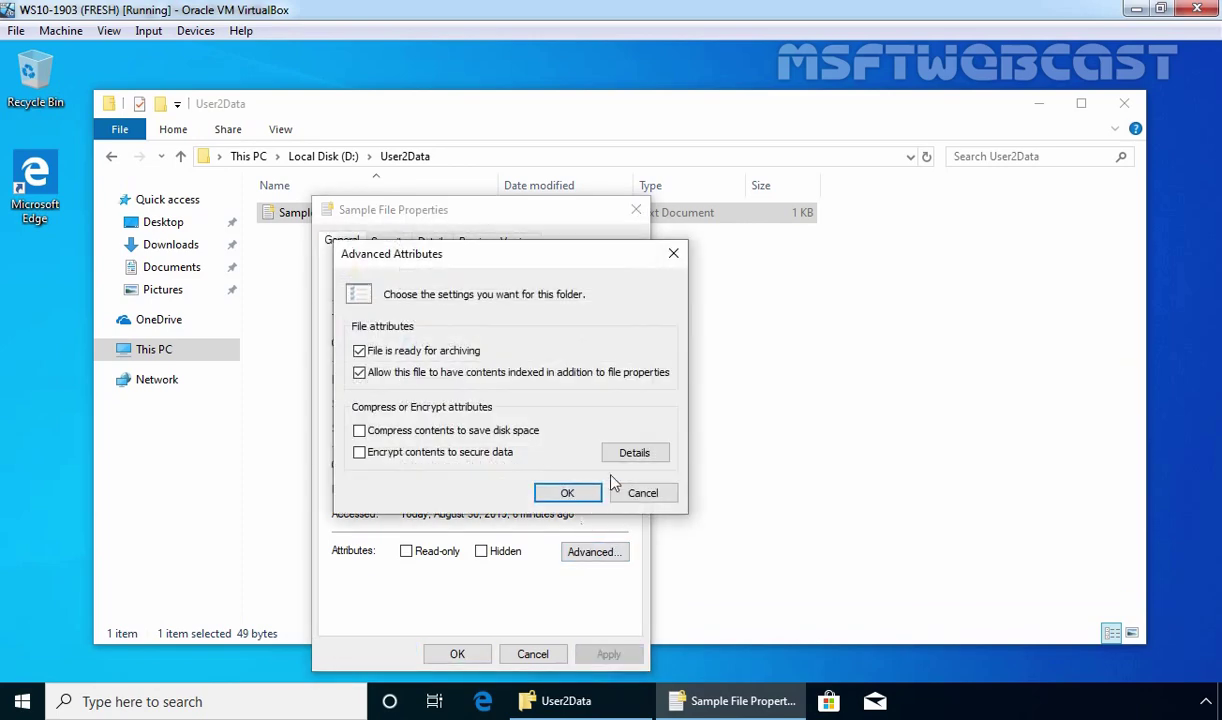
click(643, 493)
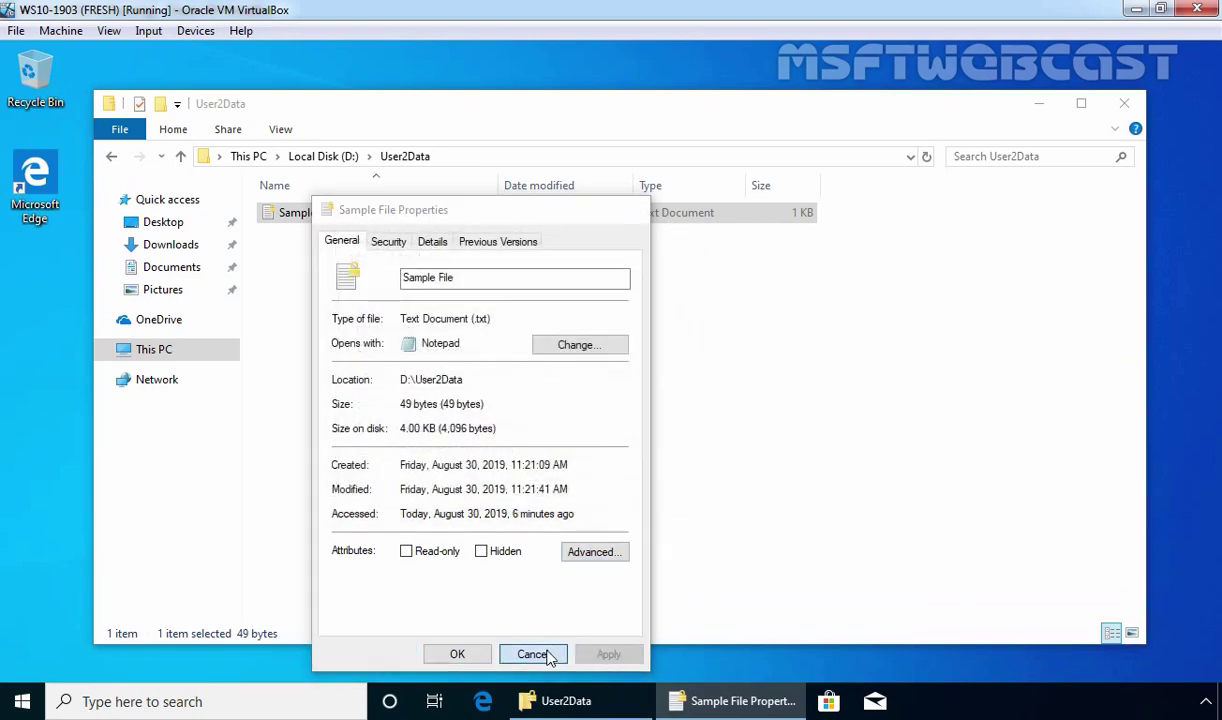
click(530, 653)
right_click(322, 220)
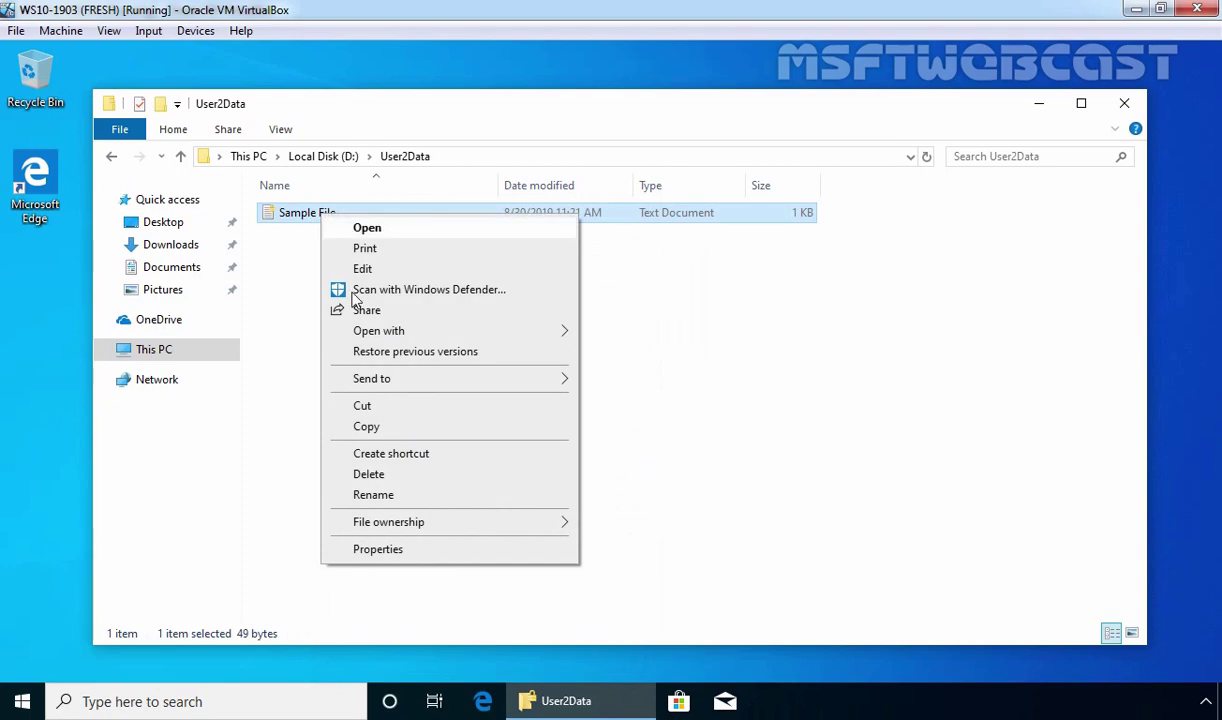
Review Sample File's encryption details (users and recovery certificates), return to Local Disk (D:), and switch to Windows 7.
click(396, 550)
click(625, 552)
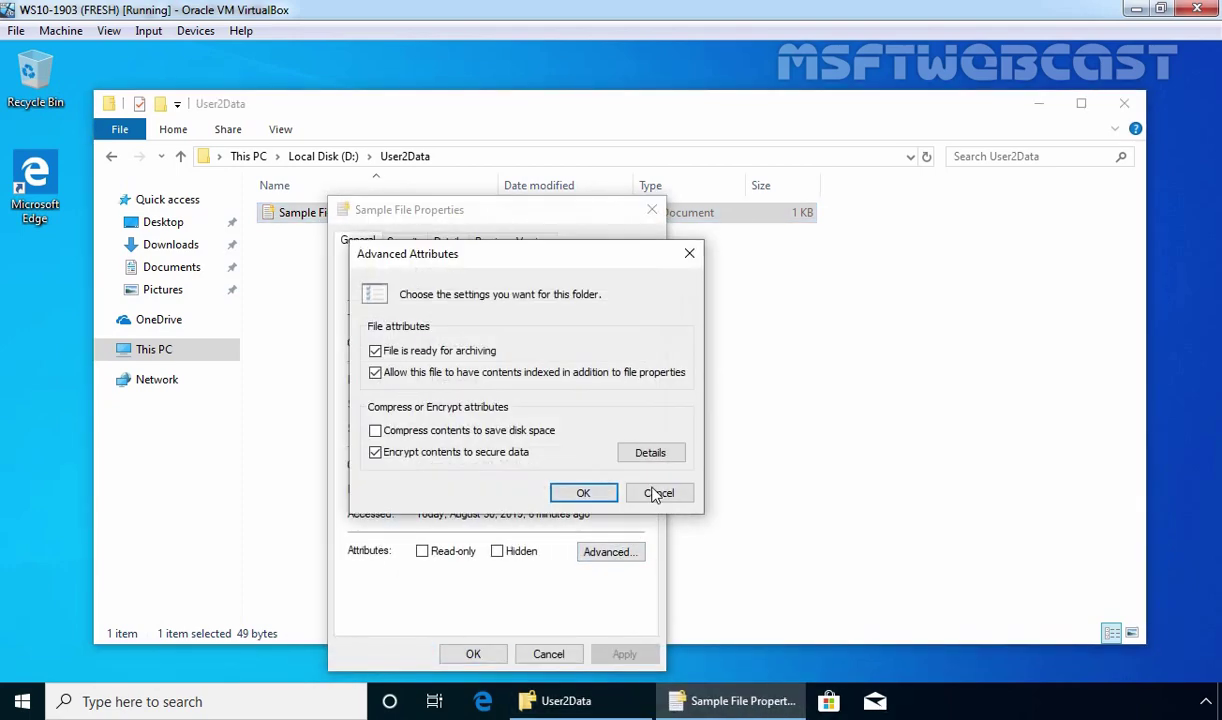
click(650, 453)
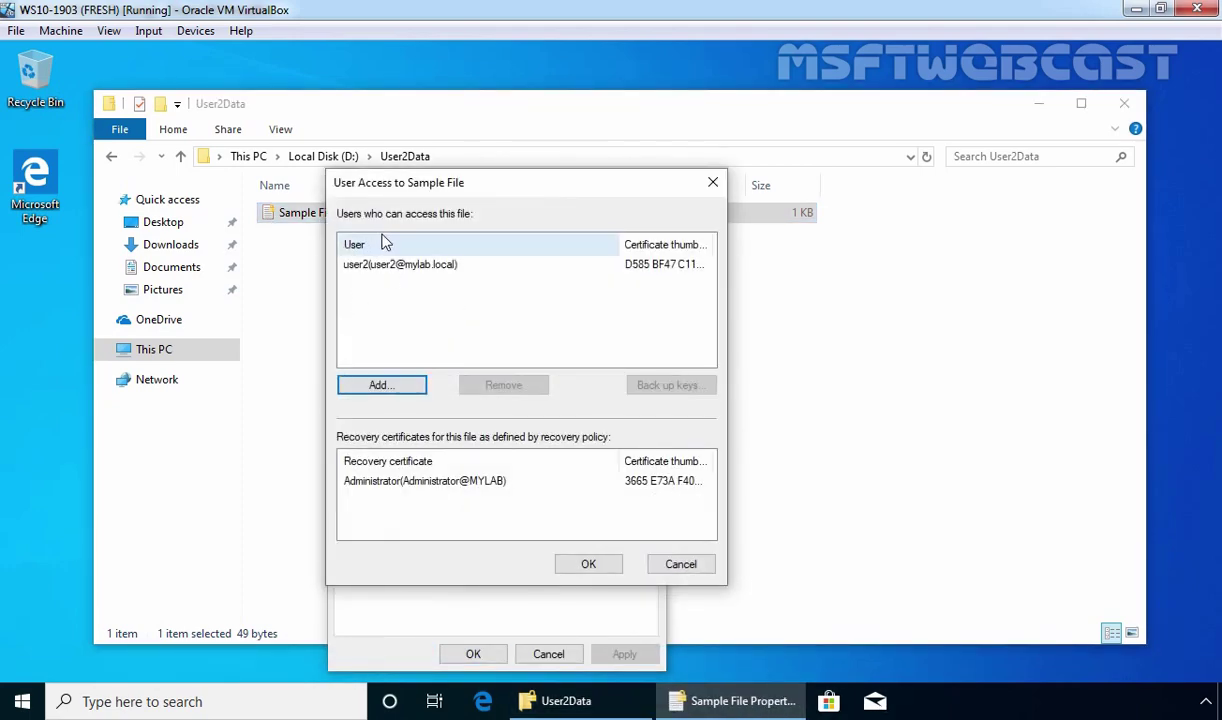
click(368, 270)
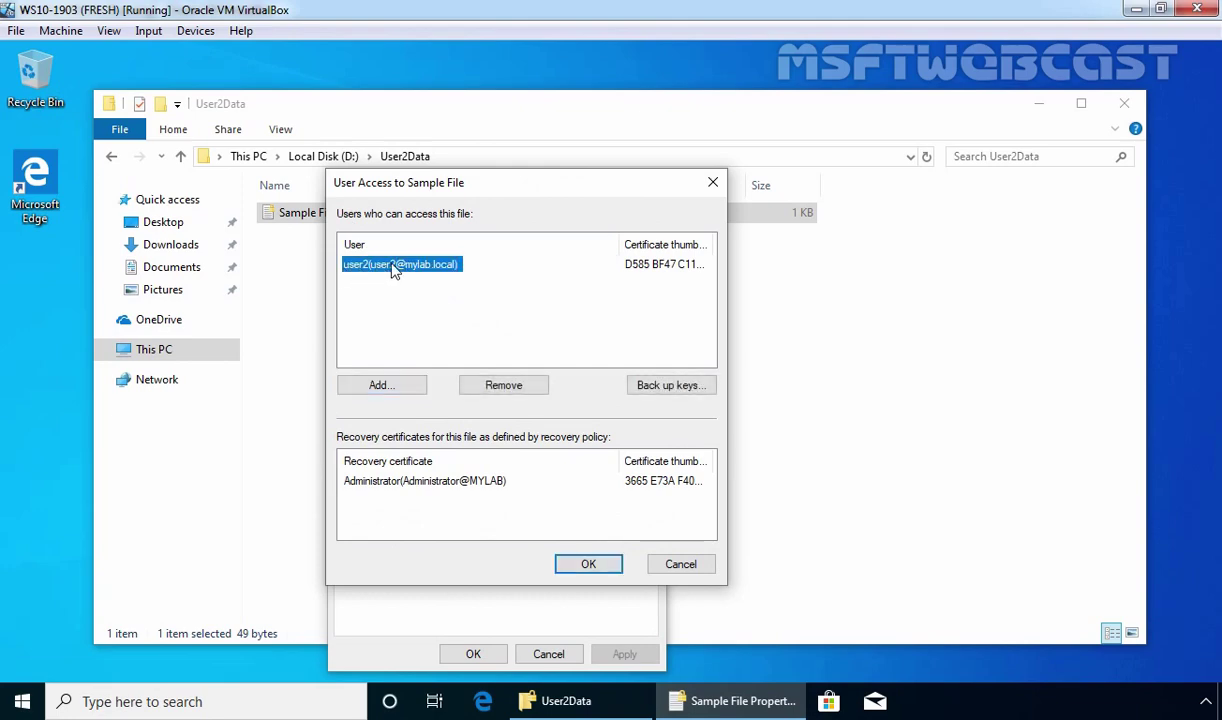
click(700, 565)
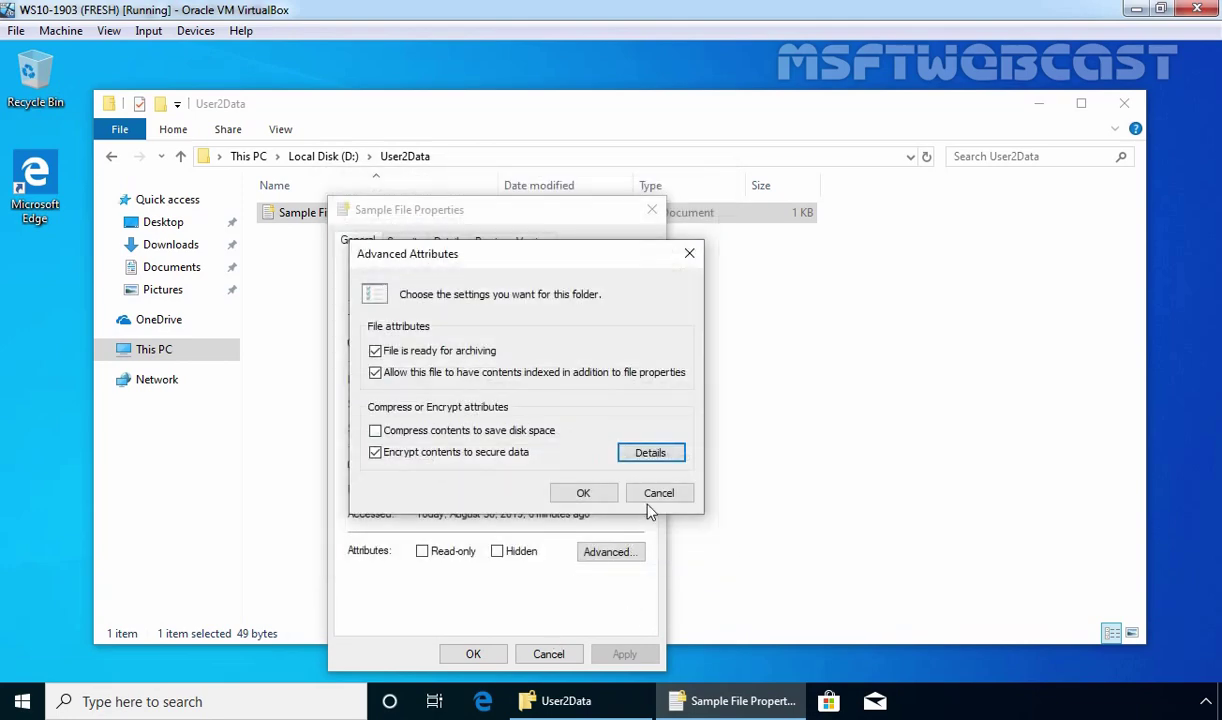
click(659, 493)
click(548, 654)
click(346, 157)
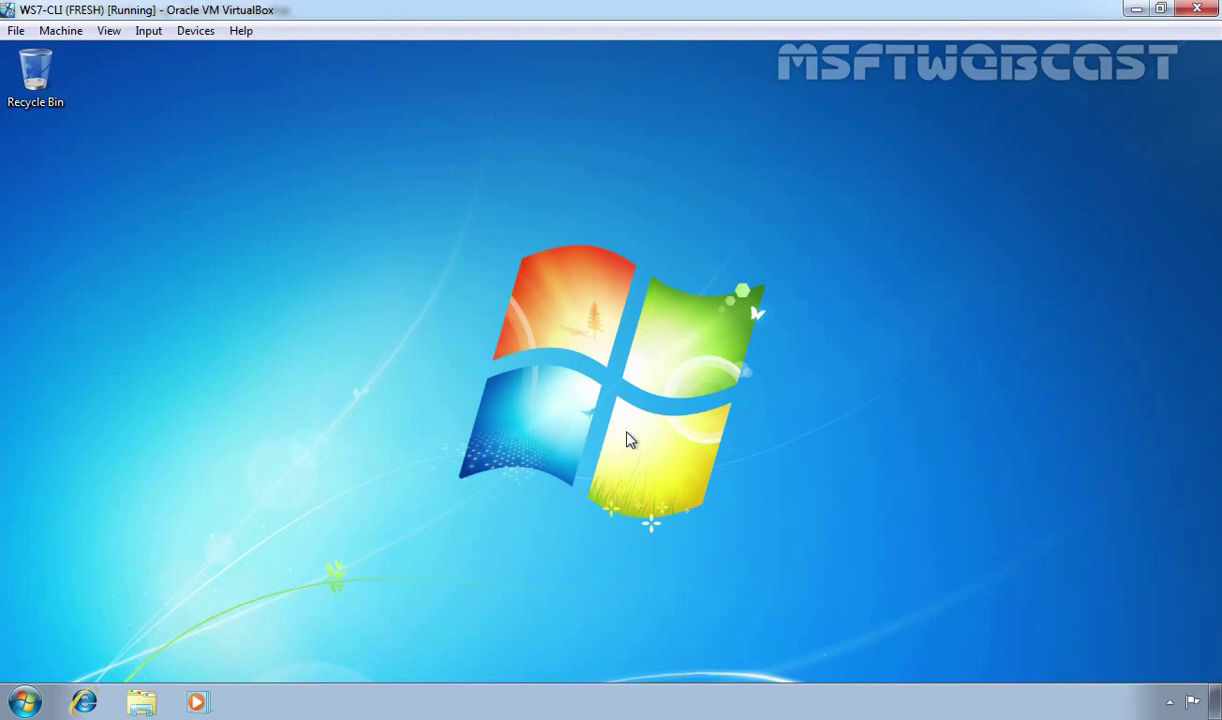
key(super)
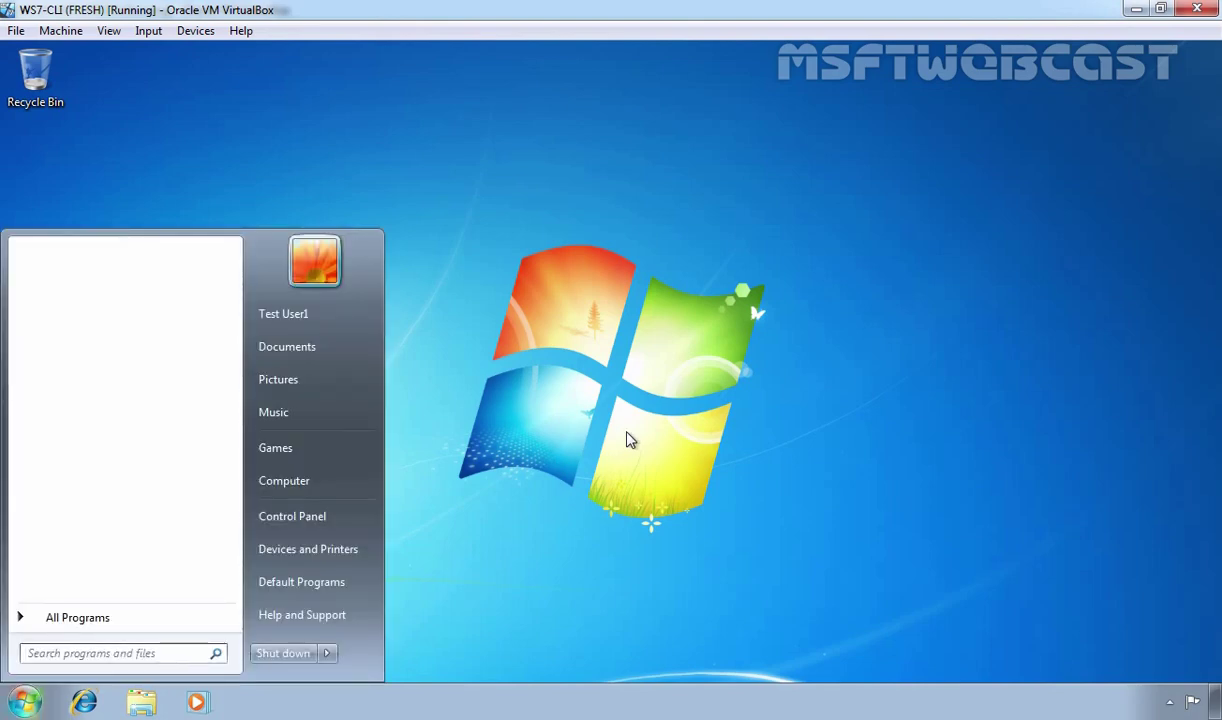
Open \\ws2k19-dc01 via Run and enter its TestUsersData share.
key(super+r)
text(\\ws)
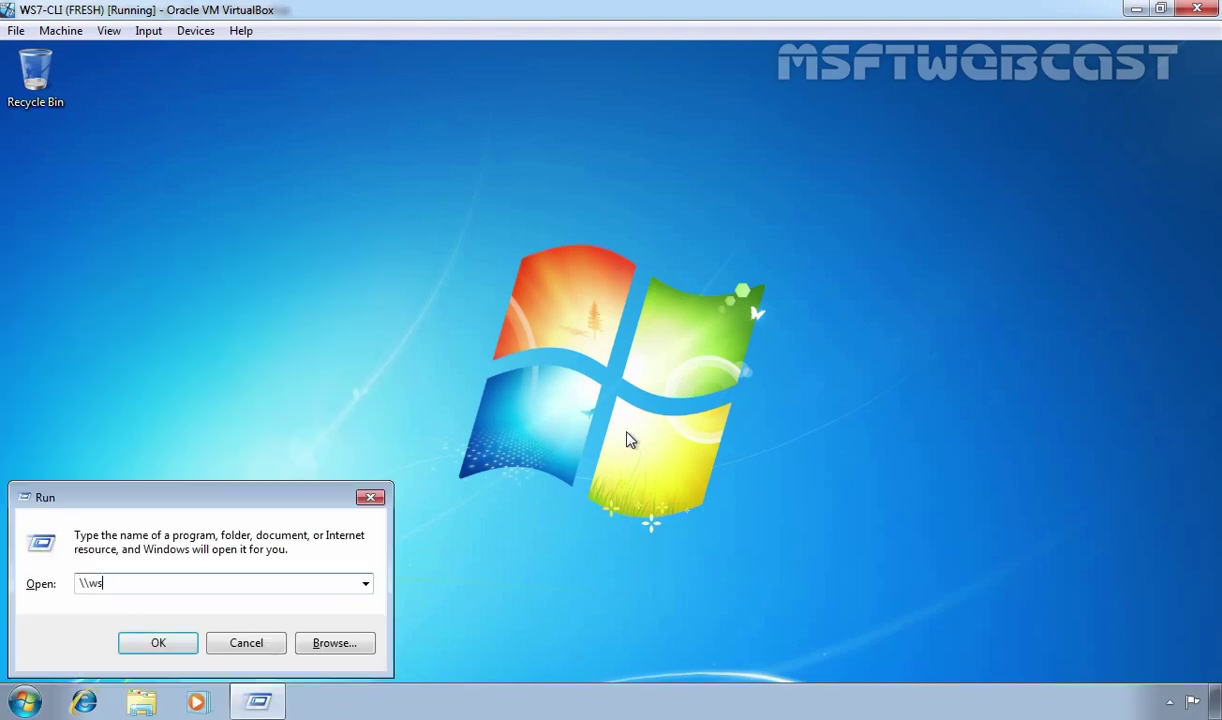
text(2k19-dc01)
key(Return)
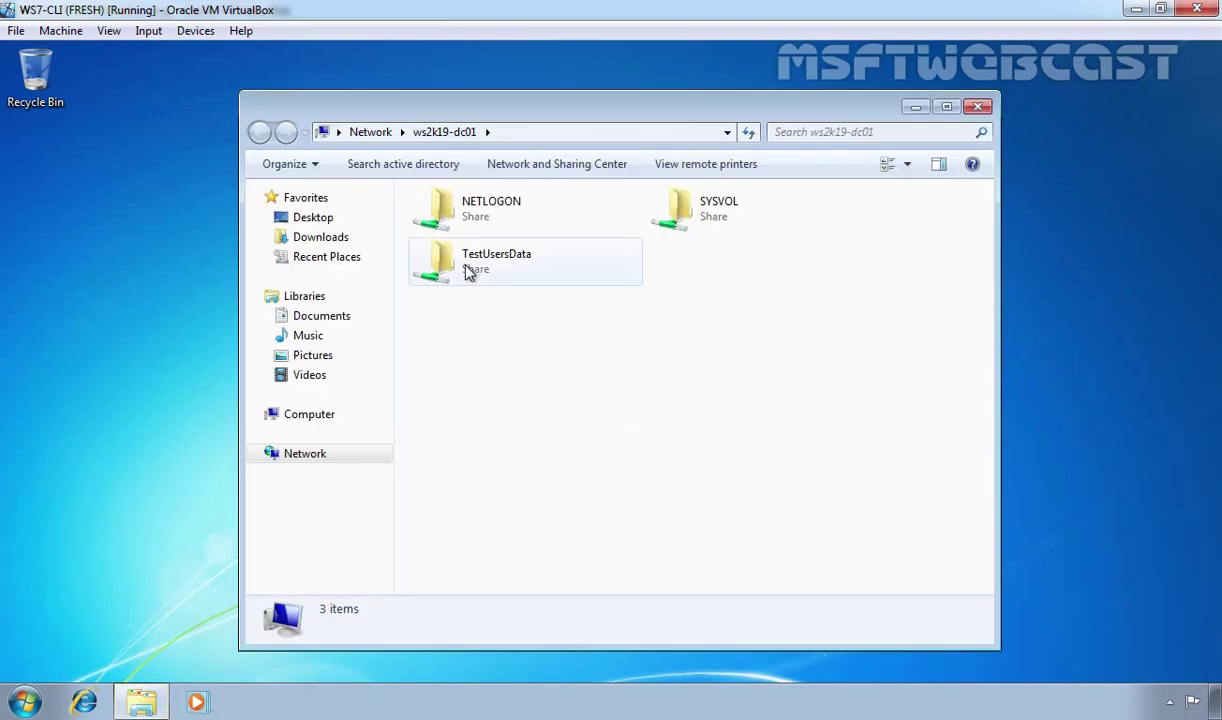
double_click(470, 262)
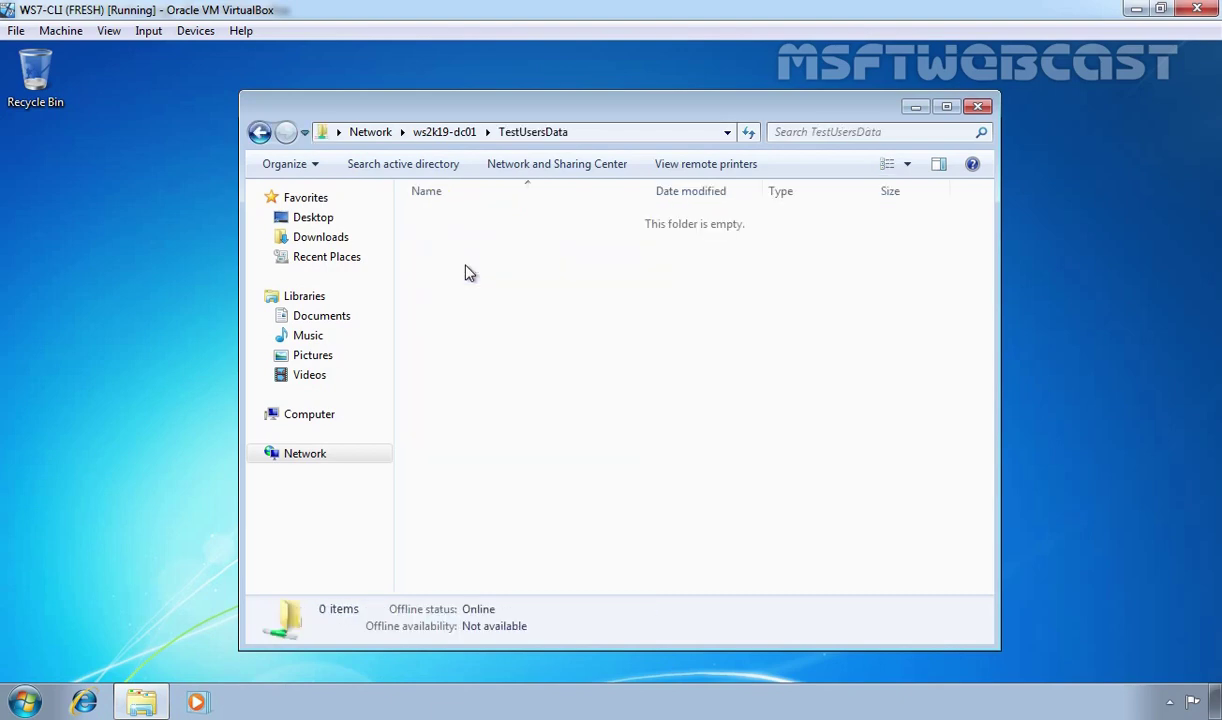
Create a new folder named User1Data in the TestUsersData share.
right_click(464, 262)
mouse_move(518, 446)
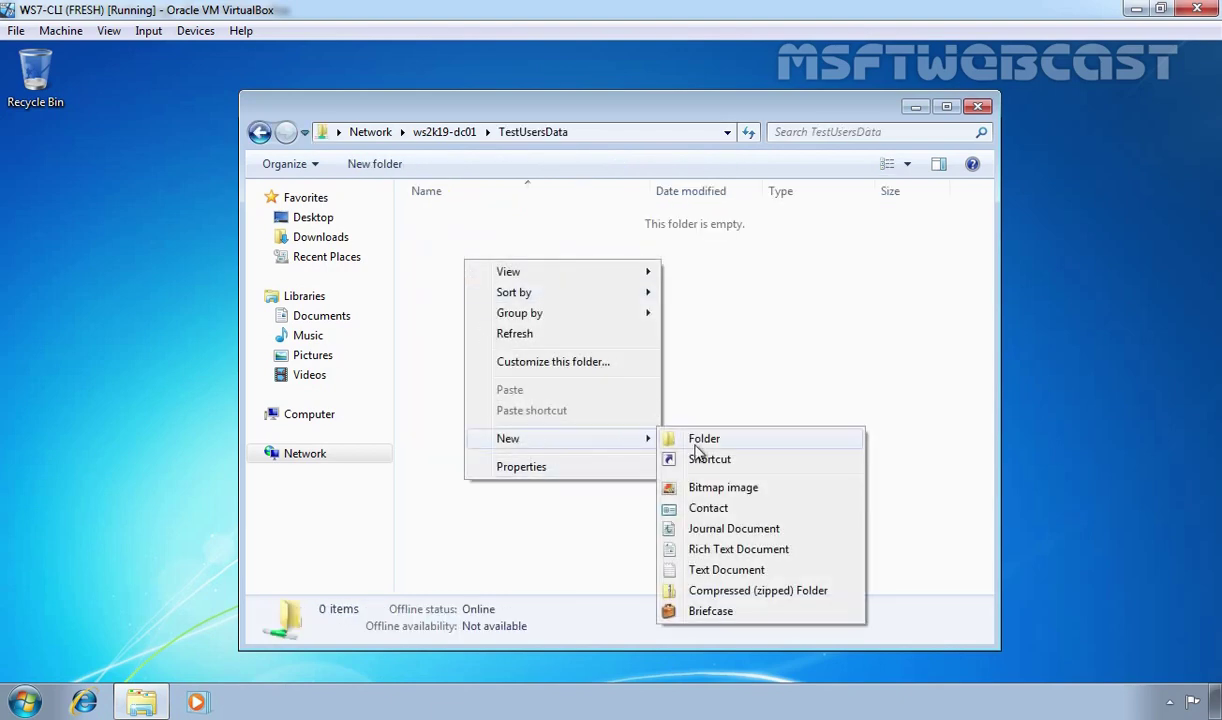
click(713, 440)
text(User1Data)
key(Return)
Create a new text document named Sample File inside User1Data.
double_click(475, 219)
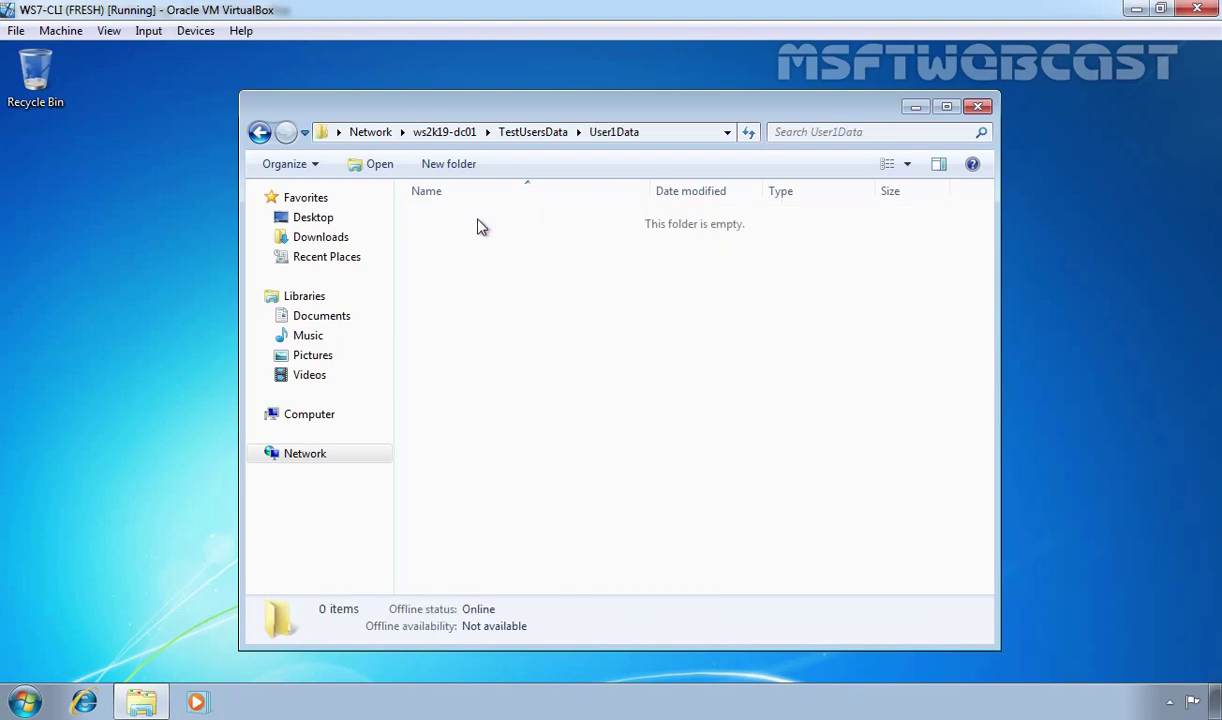
right_click(476, 221)
mouse_move(545, 420)
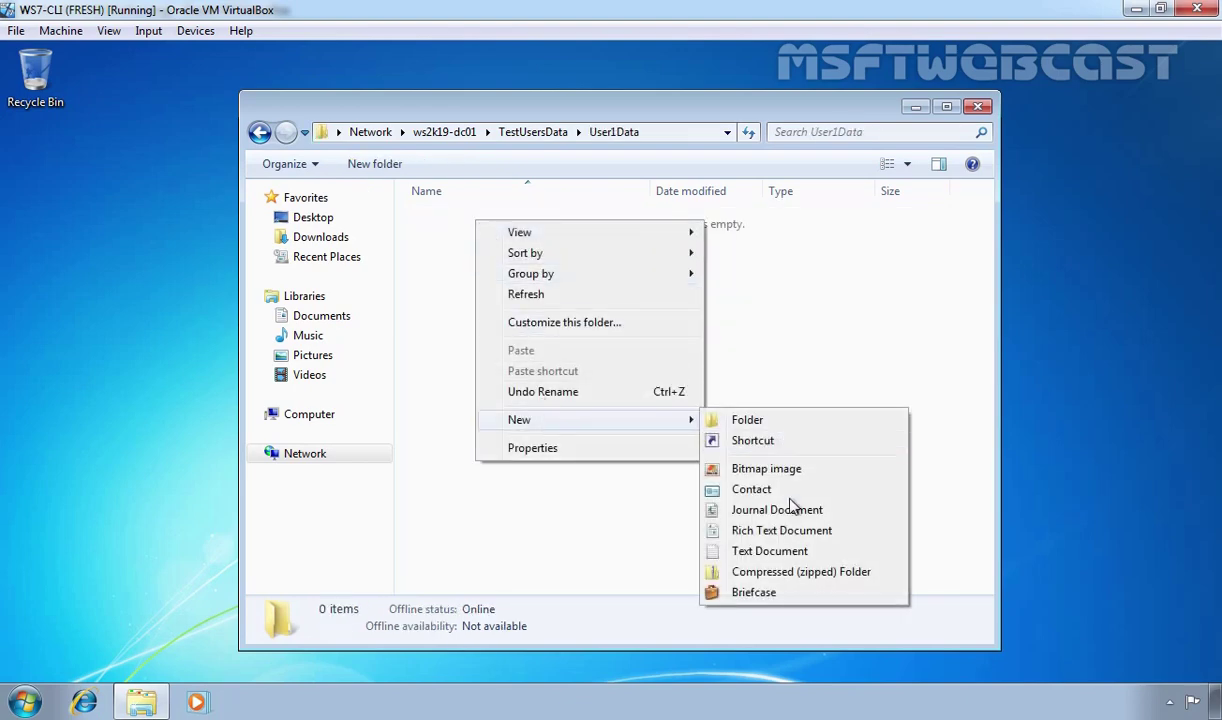
click(758, 550)
text(Samp)
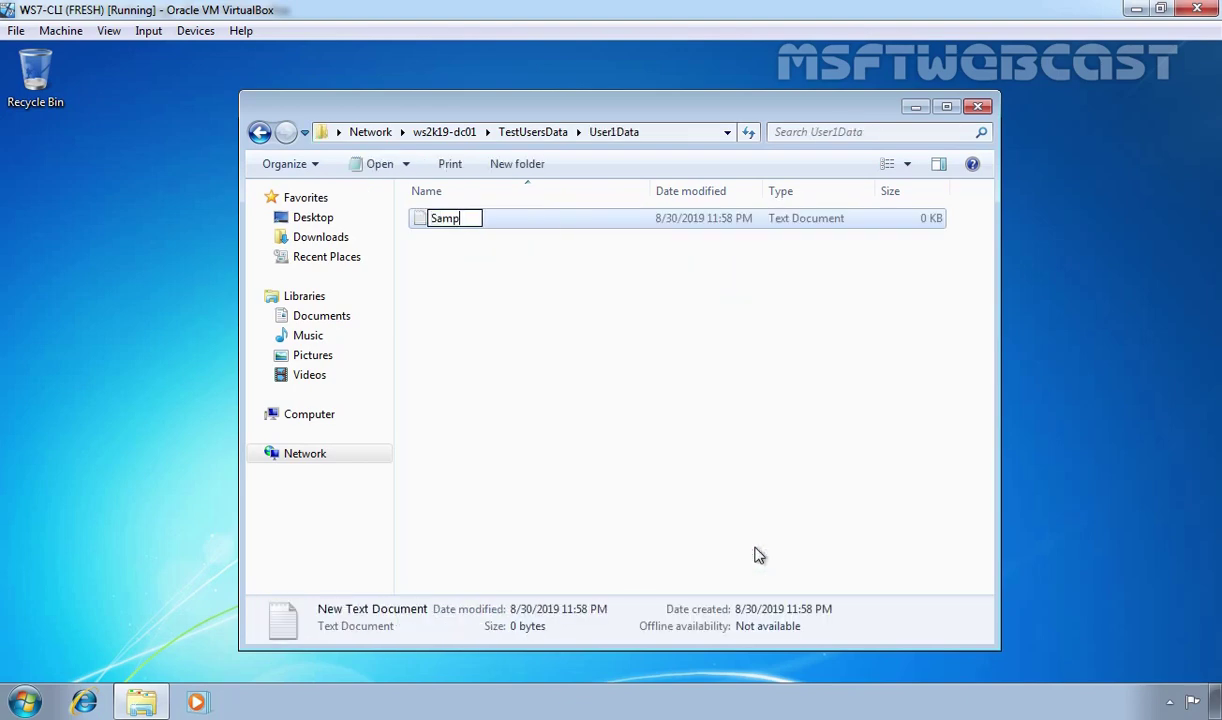
text(le File)
key(Return)
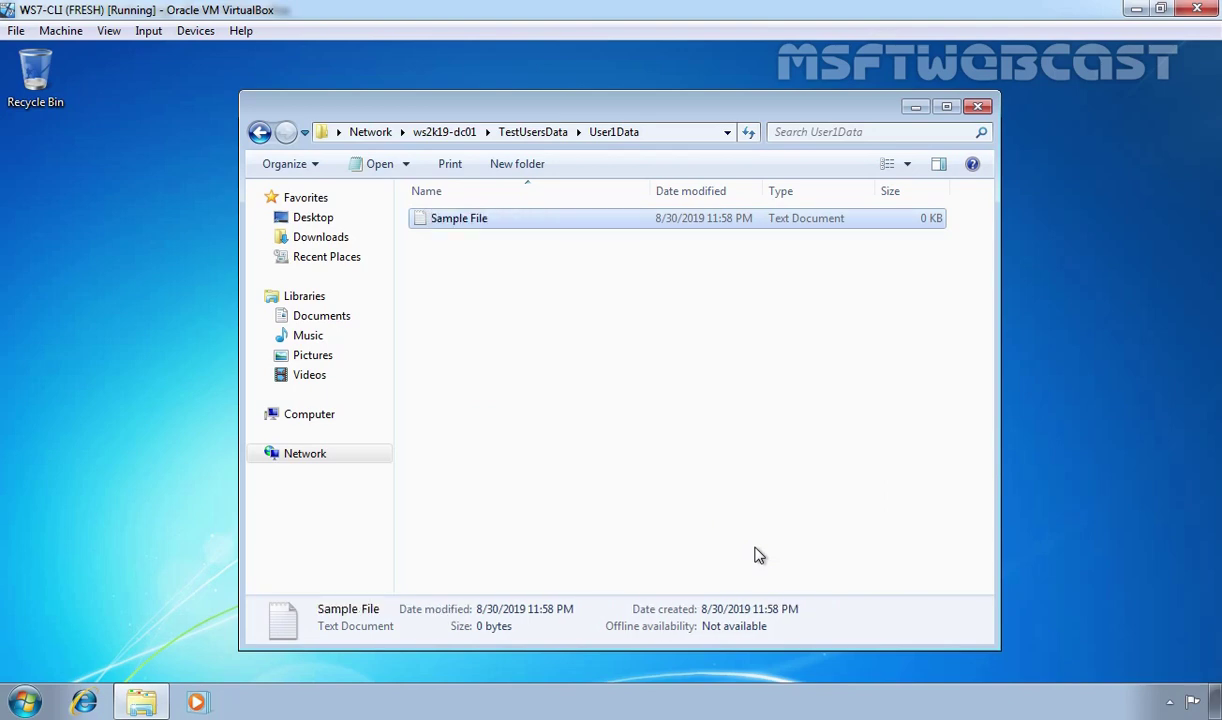
Save "This is a sample file created by test user1." in Sample File, then return to TestUsersData.
key(Return)
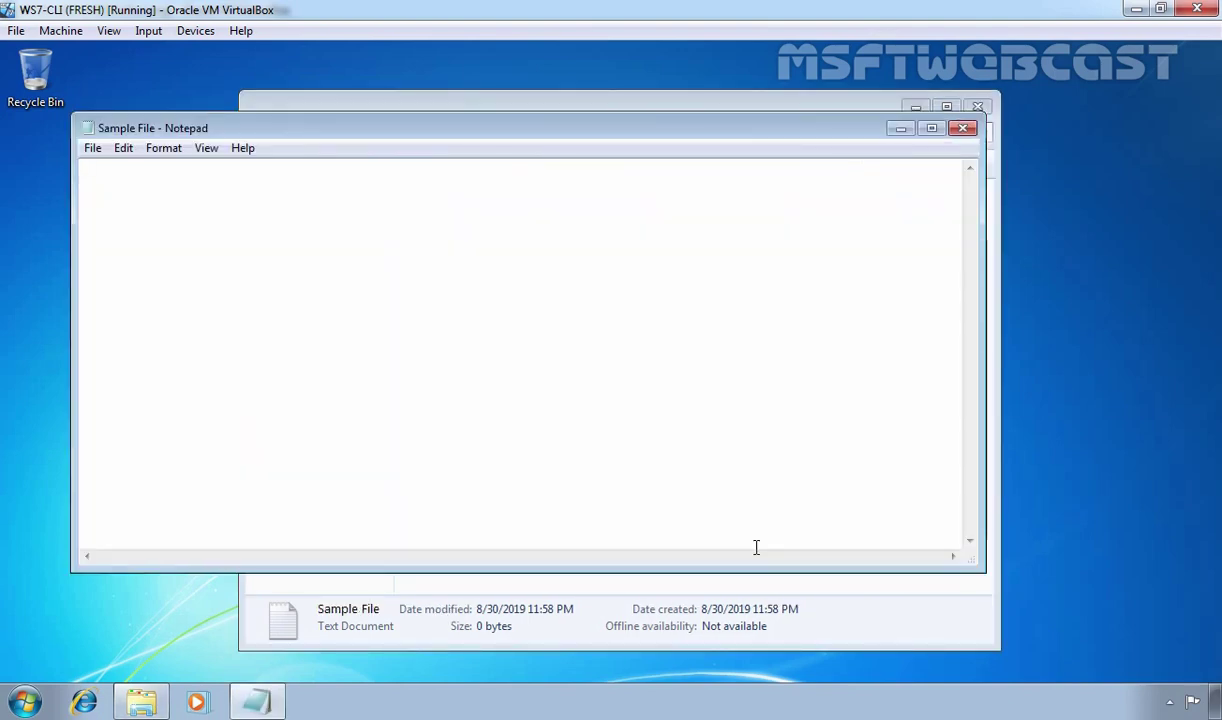
text(This is a sample file created by test user1.)
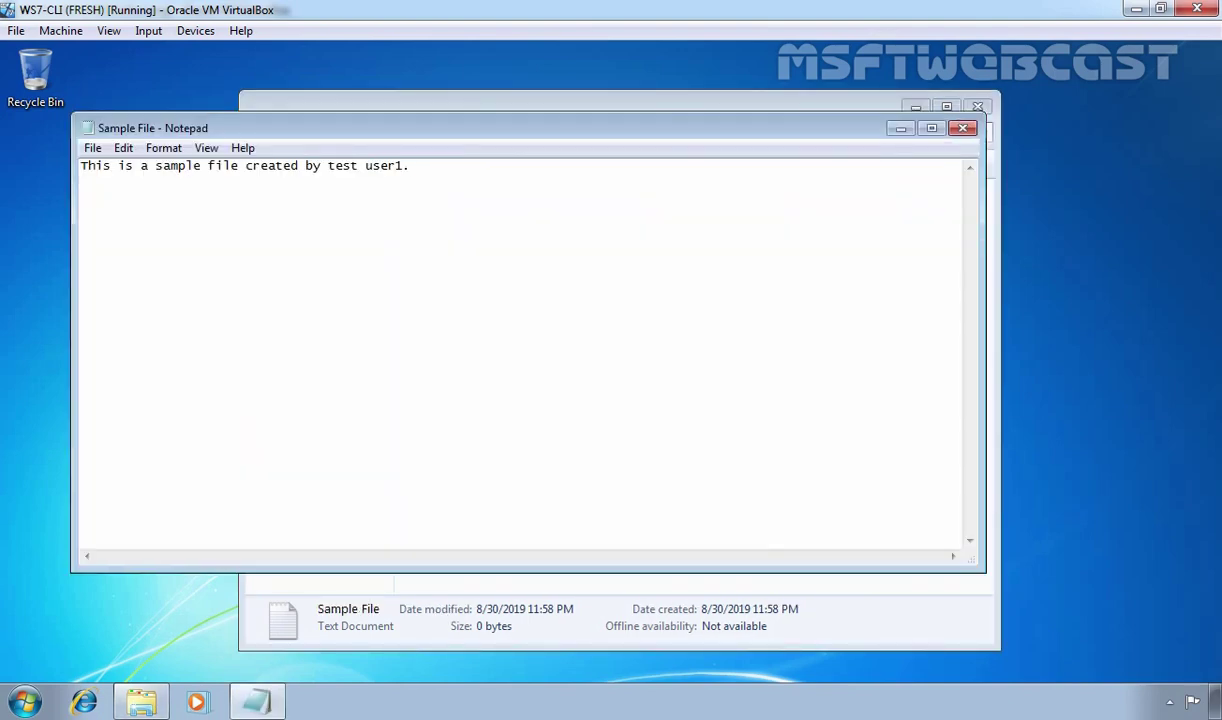
click(92, 148)
click(121, 212)
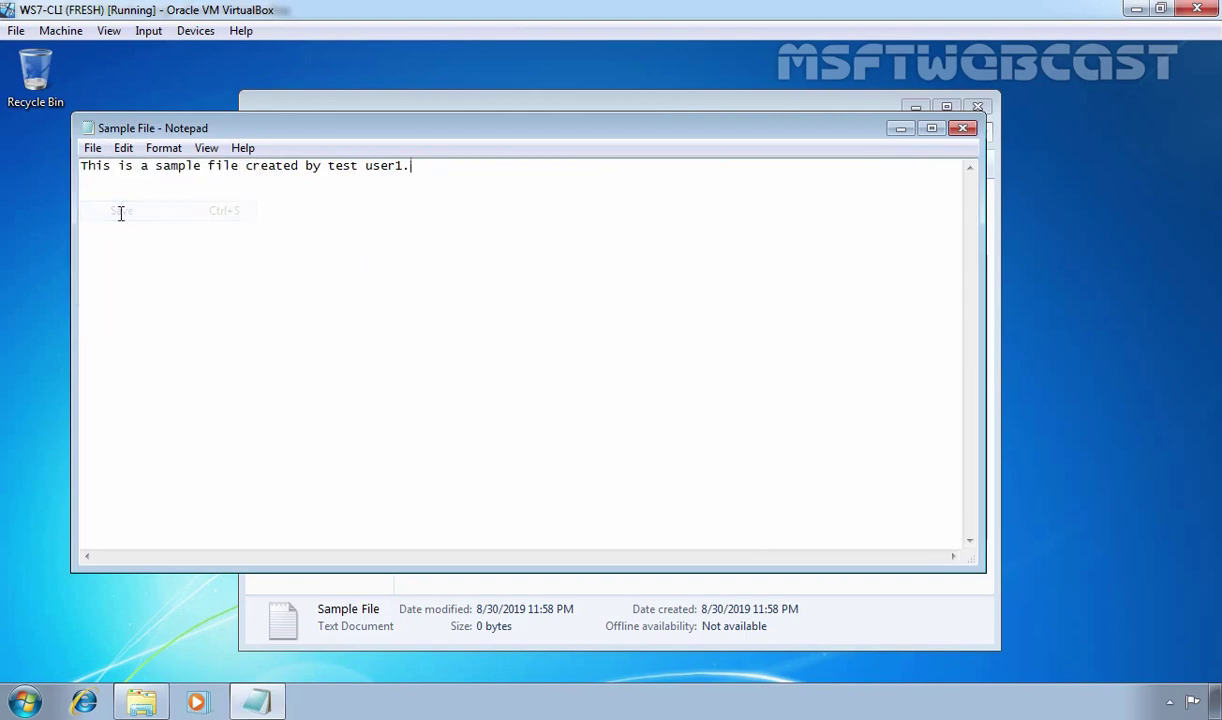
click(962, 128)
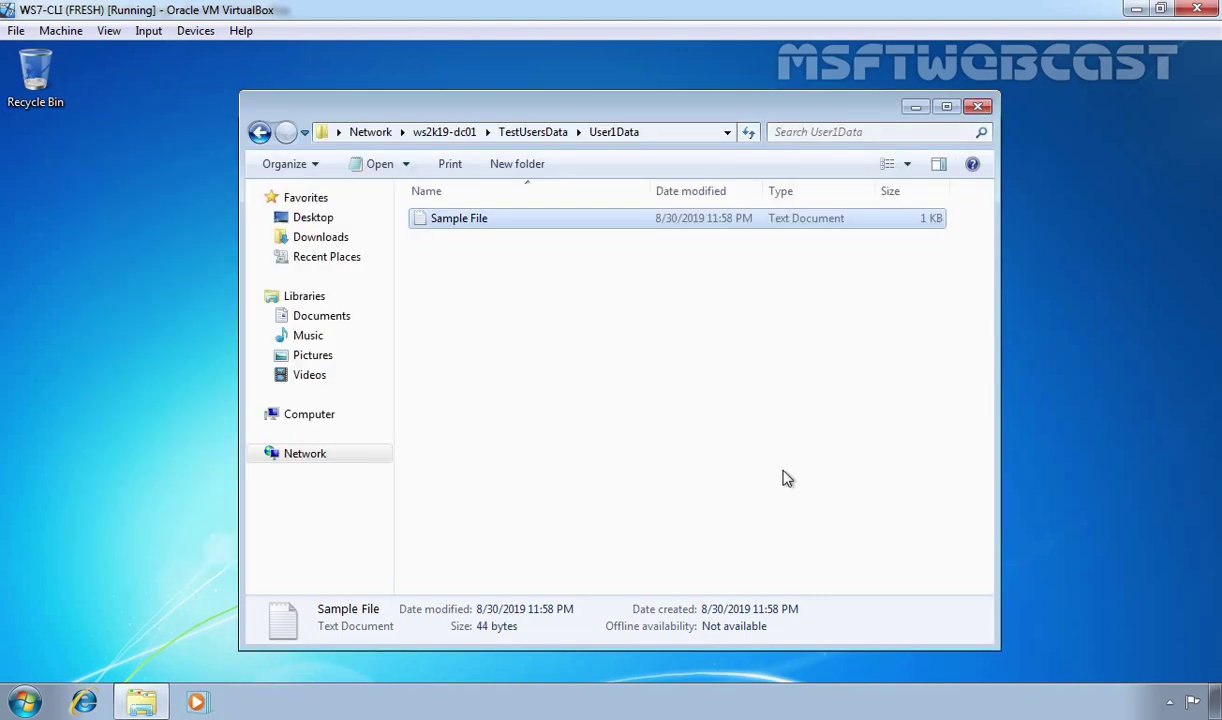
click(532, 133)
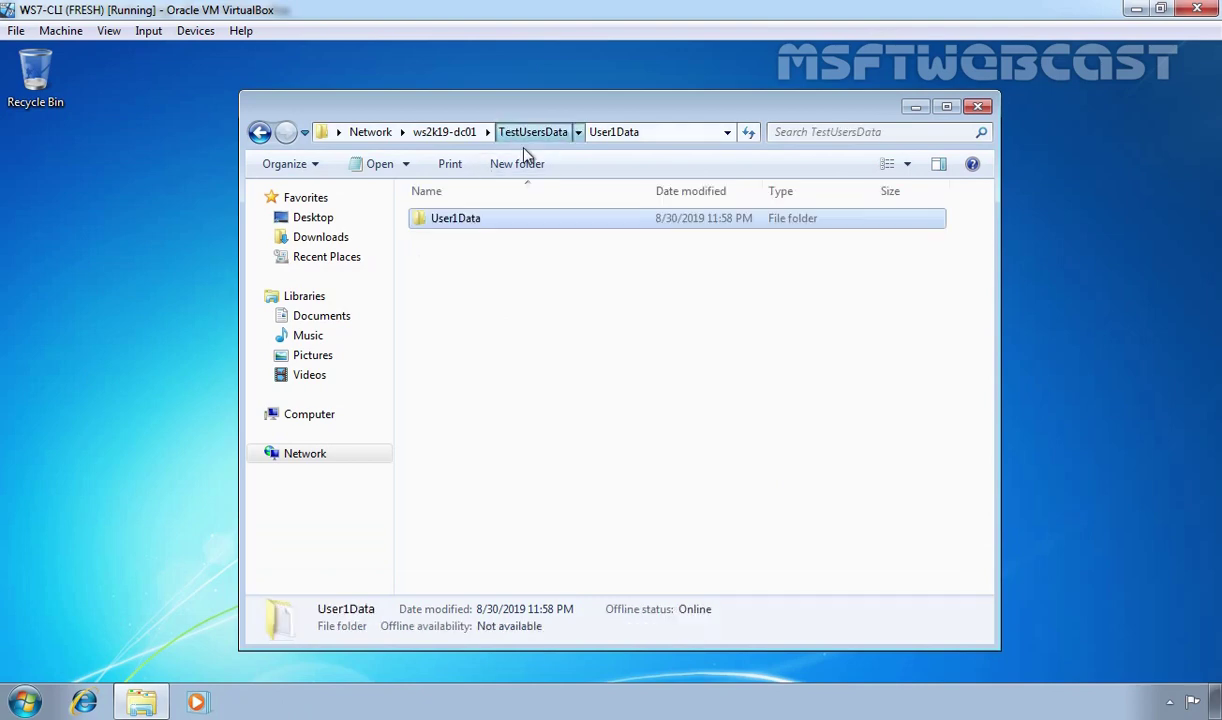
Turn on Encrypt contents for User1Data, applying it to the folder, subfolders and files.
right_click(444, 222)
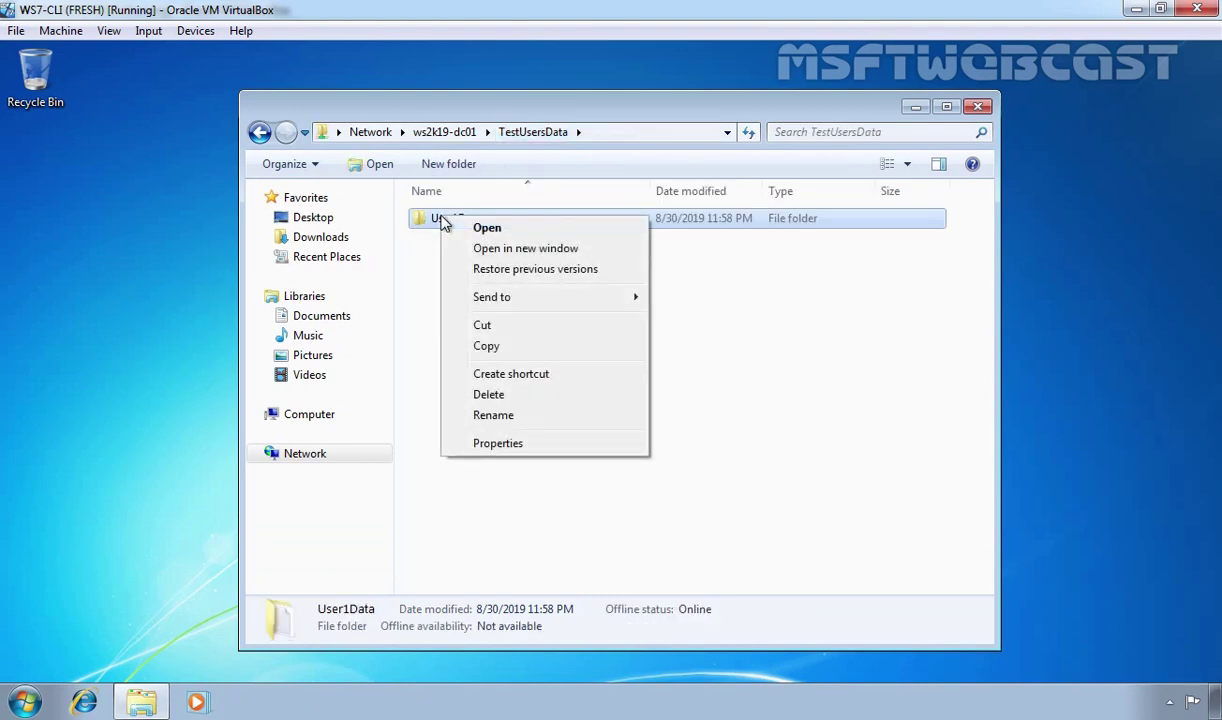
click(503, 441)
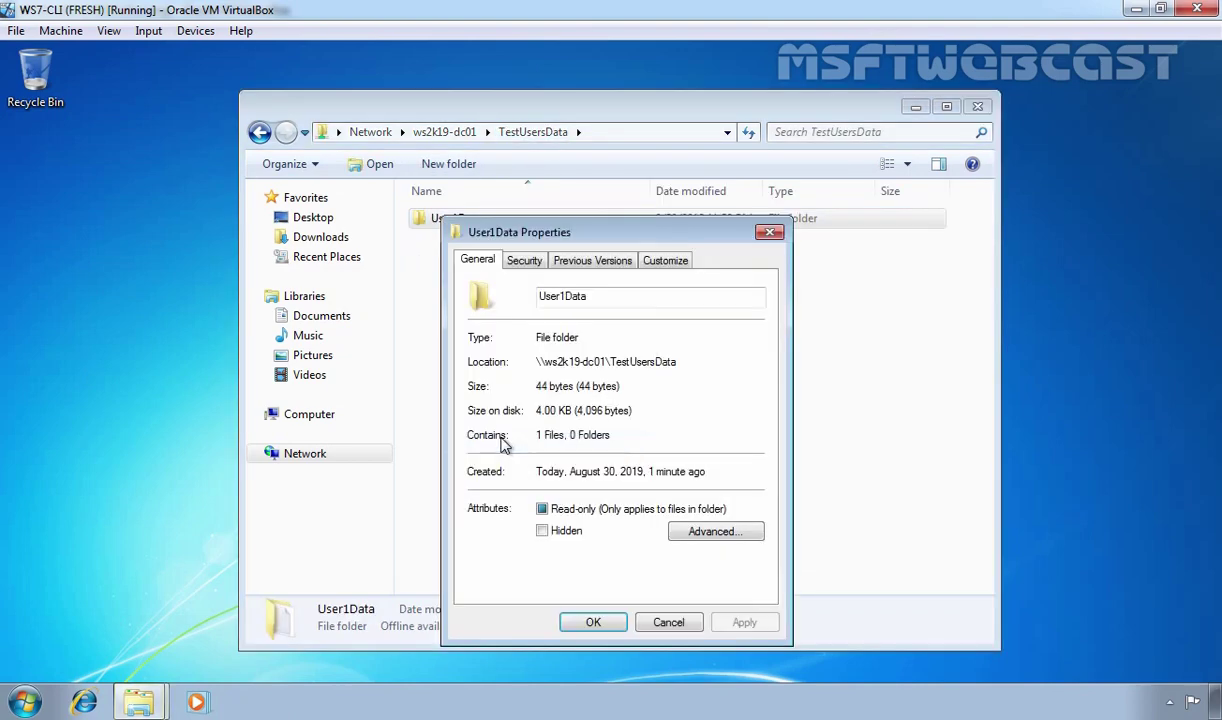
click(703, 532)
click(497, 514)
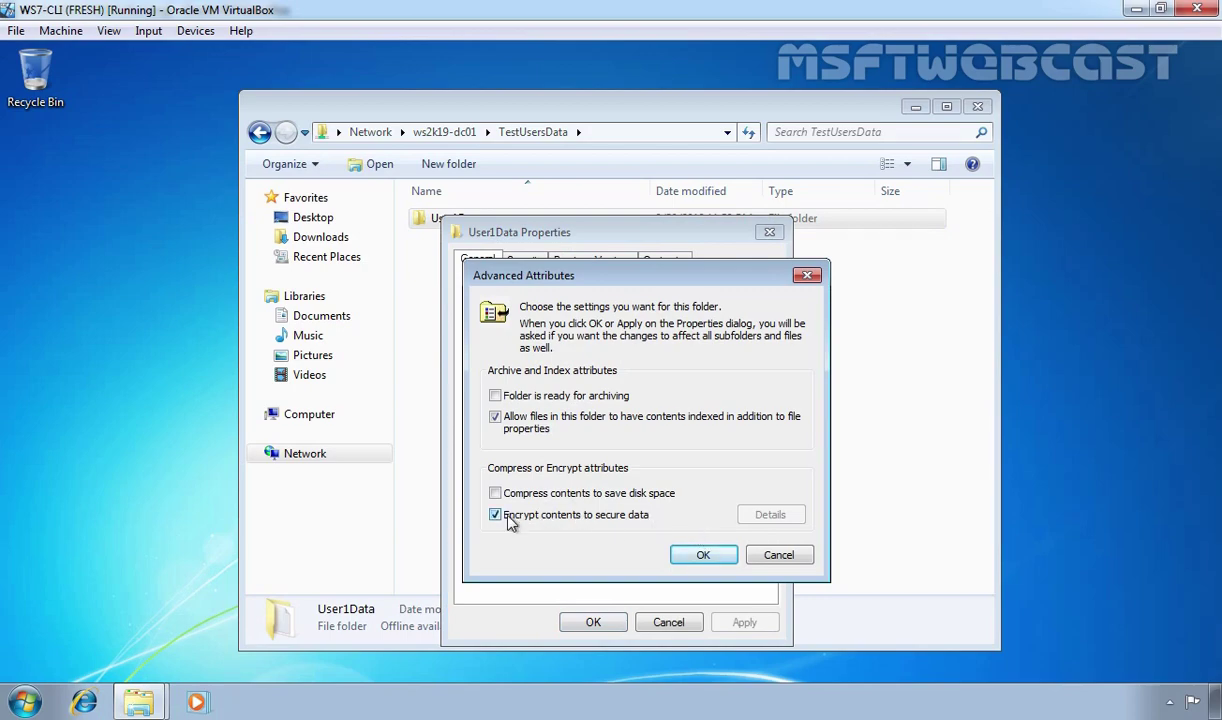
click(700, 555)
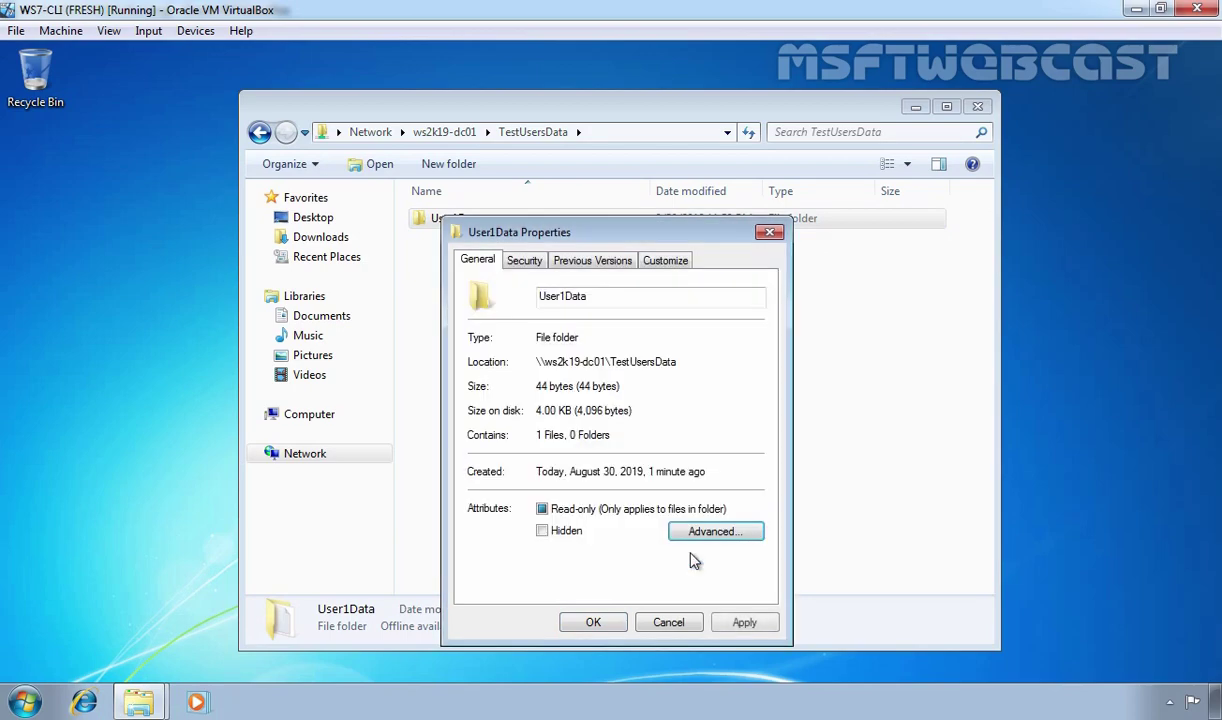
click(745, 622)
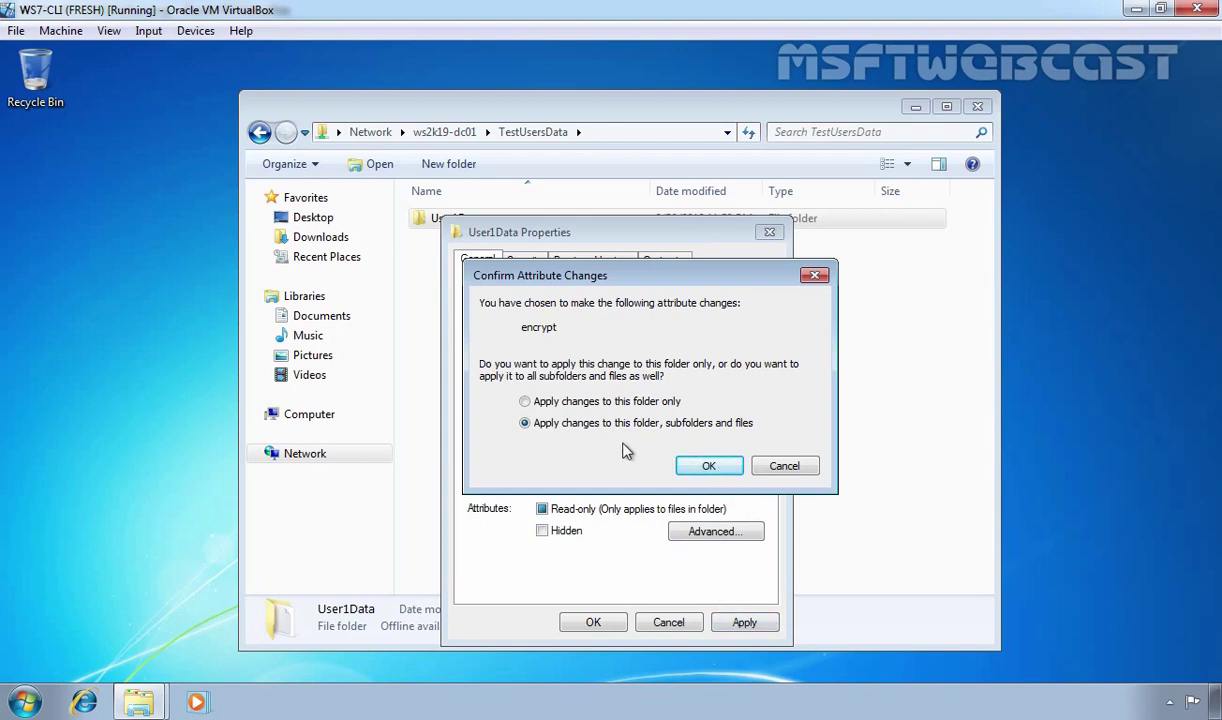
click(707, 467)
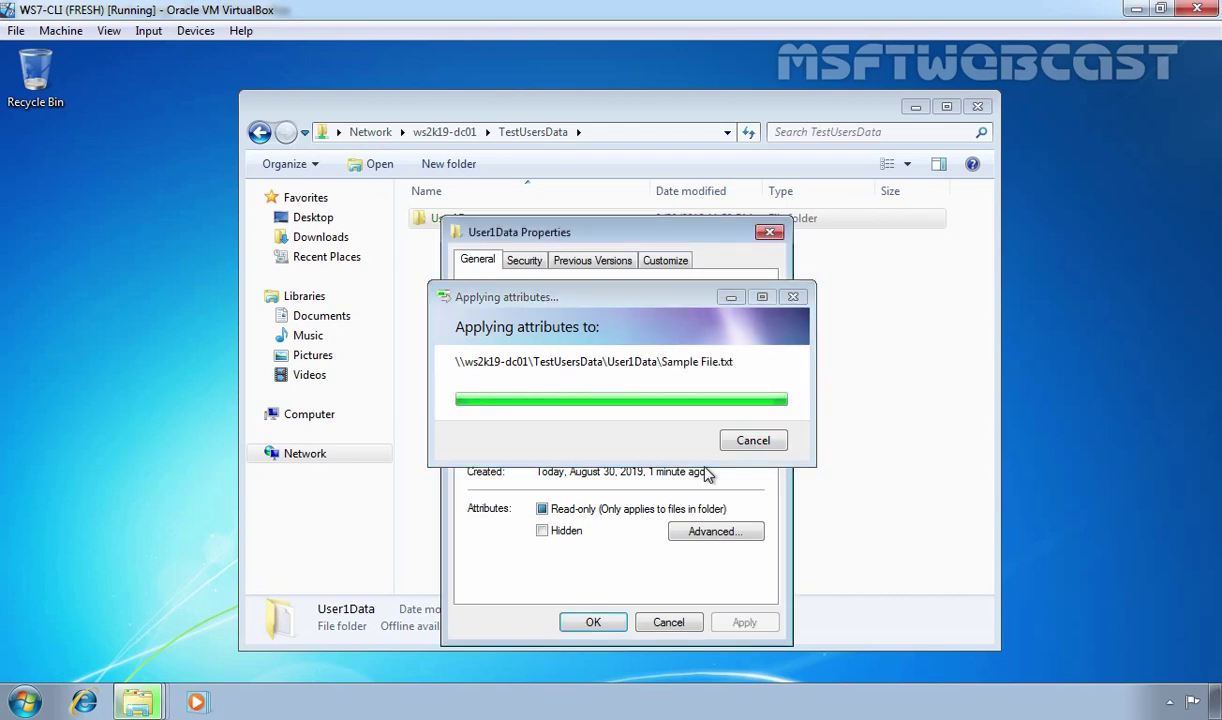
click(593, 622)
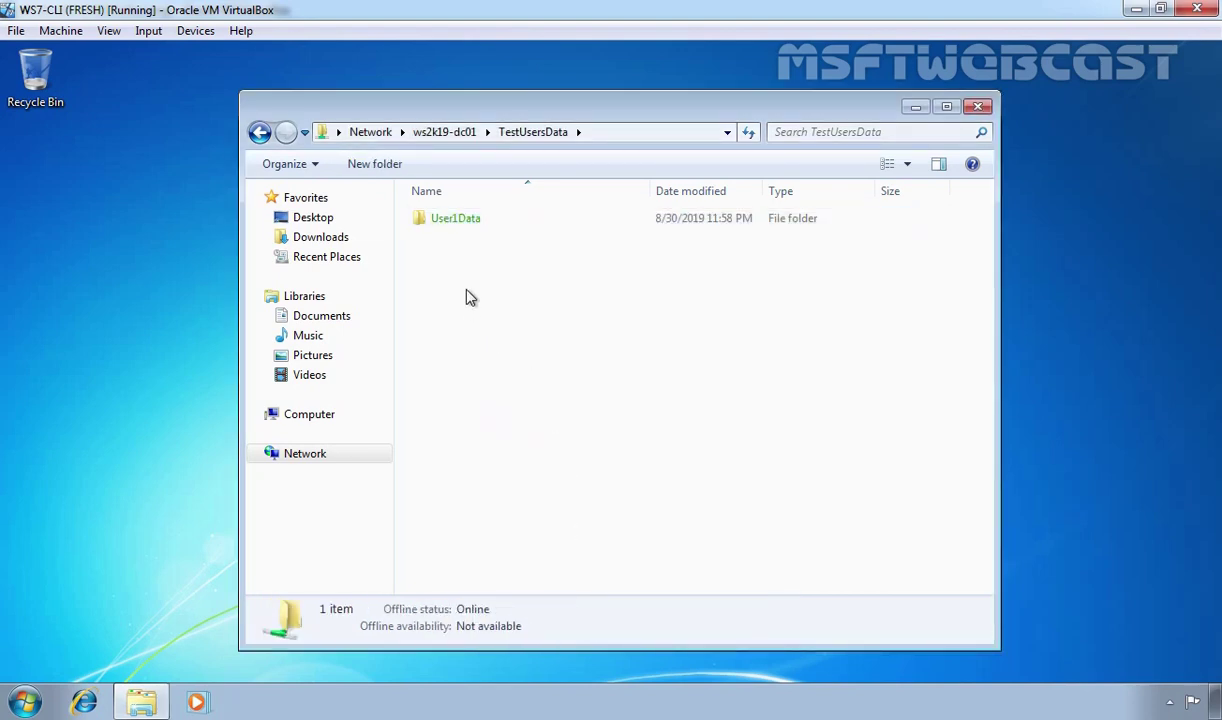
Show Sample File's encryption access details and widen the User column to reveal the full certificate thumbprint.
click(452, 221)
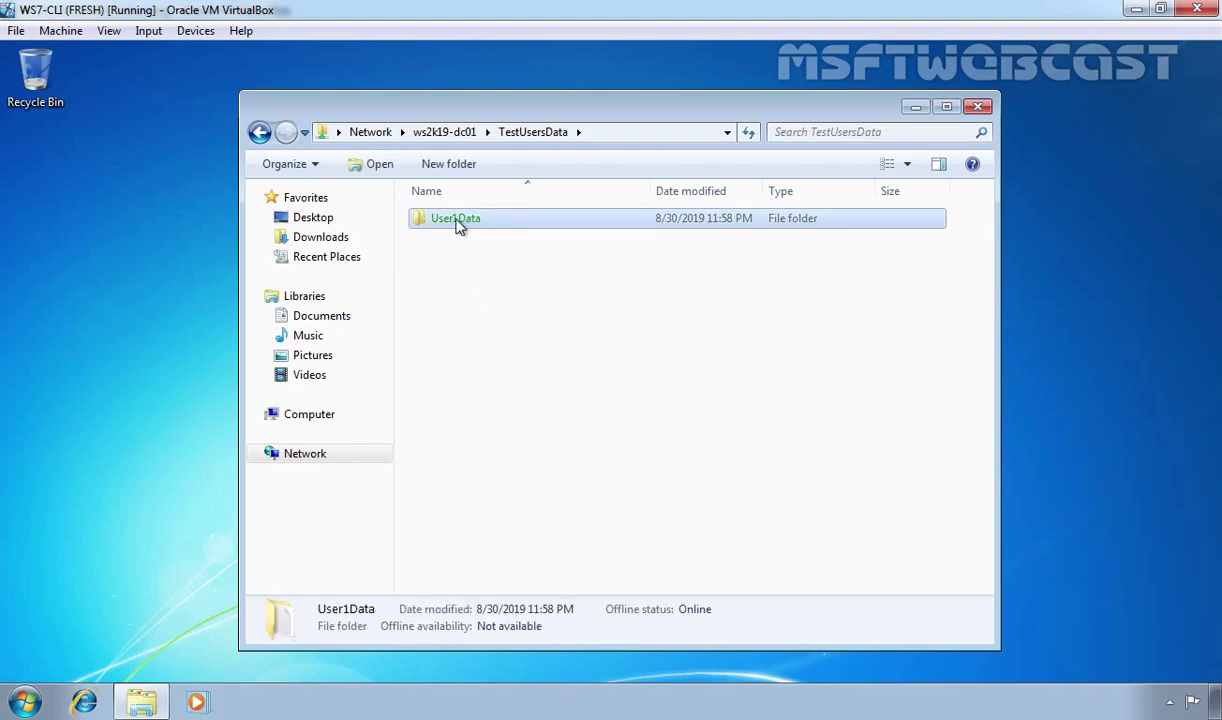
double_click(457, 222)
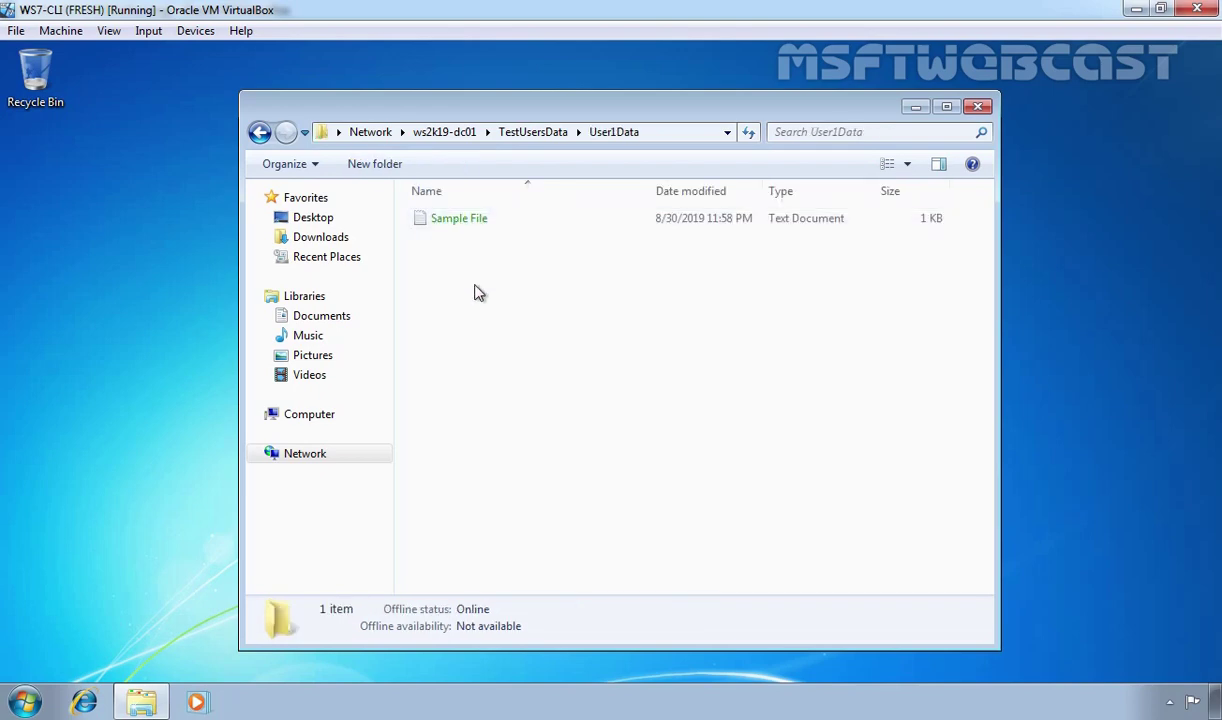
click(458, 228)
right_click(458, 229)
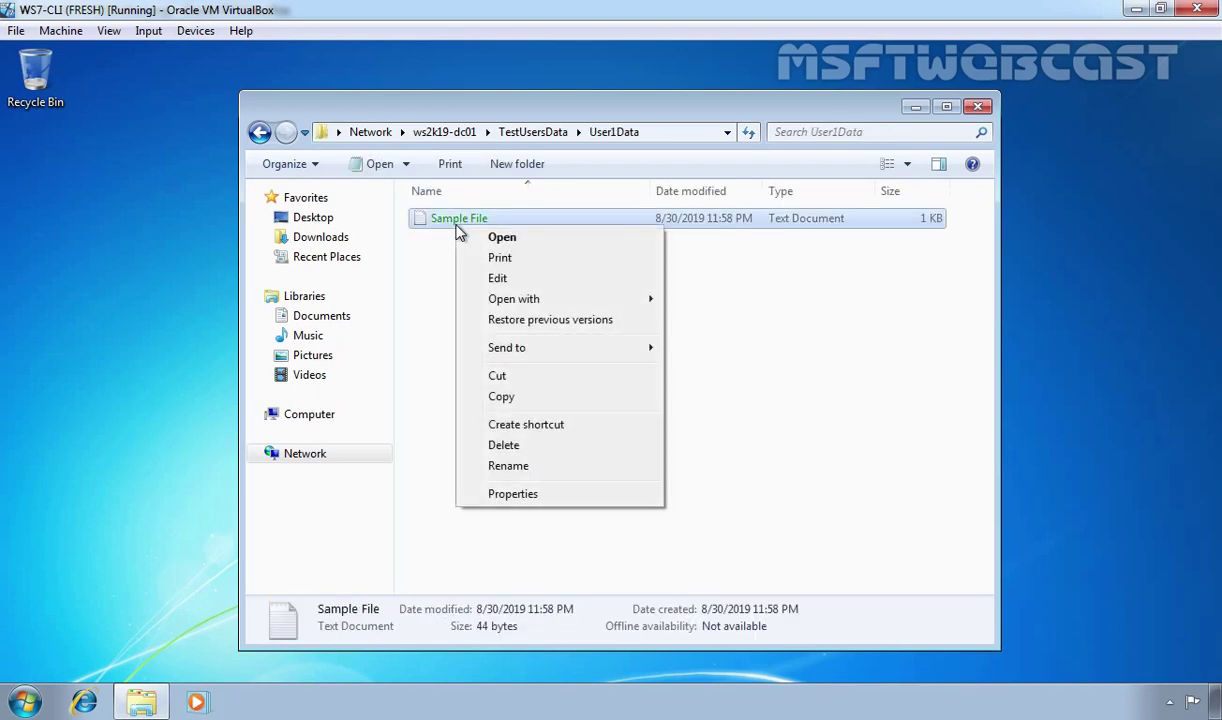
click(518, 494)
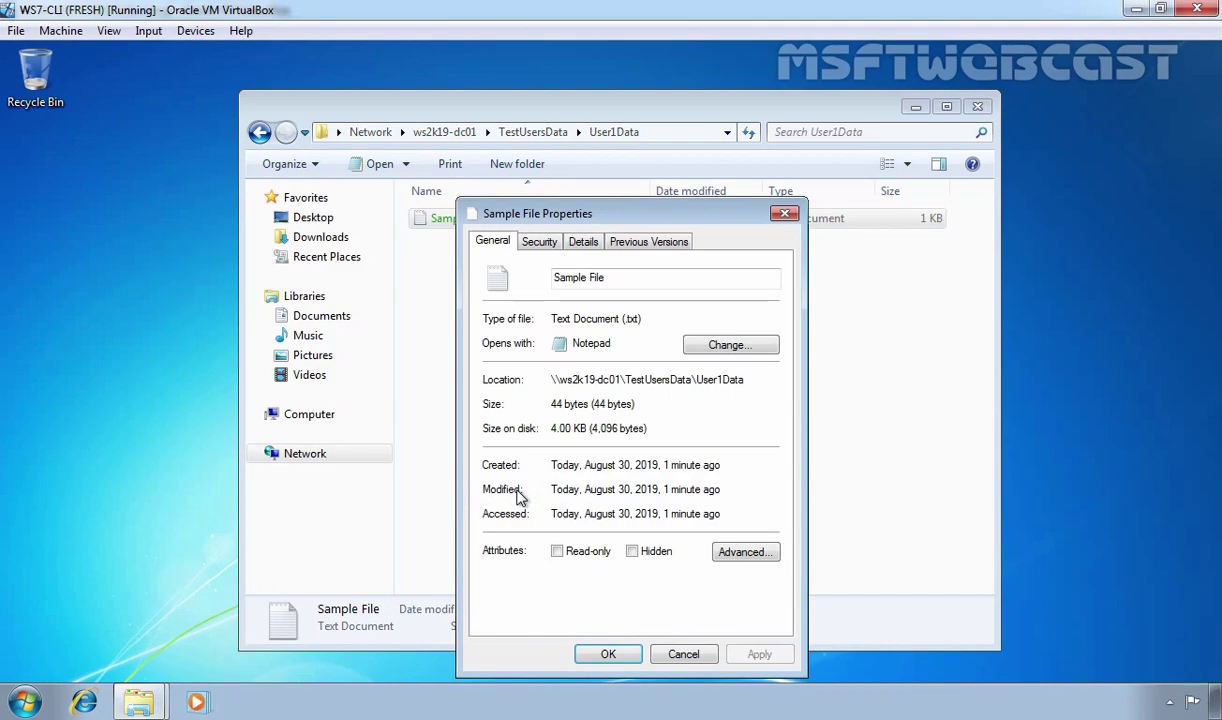
click(762, 551)
click(800, 453)
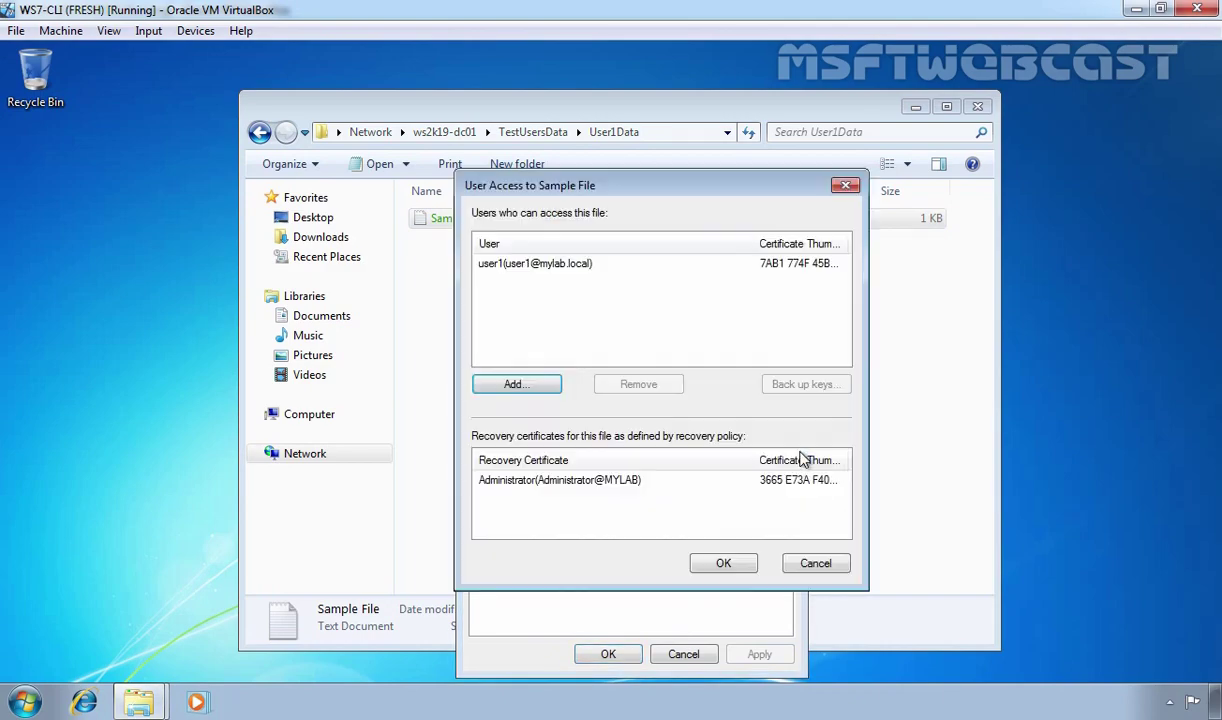
click(757, 243)
double_click(757, 243)
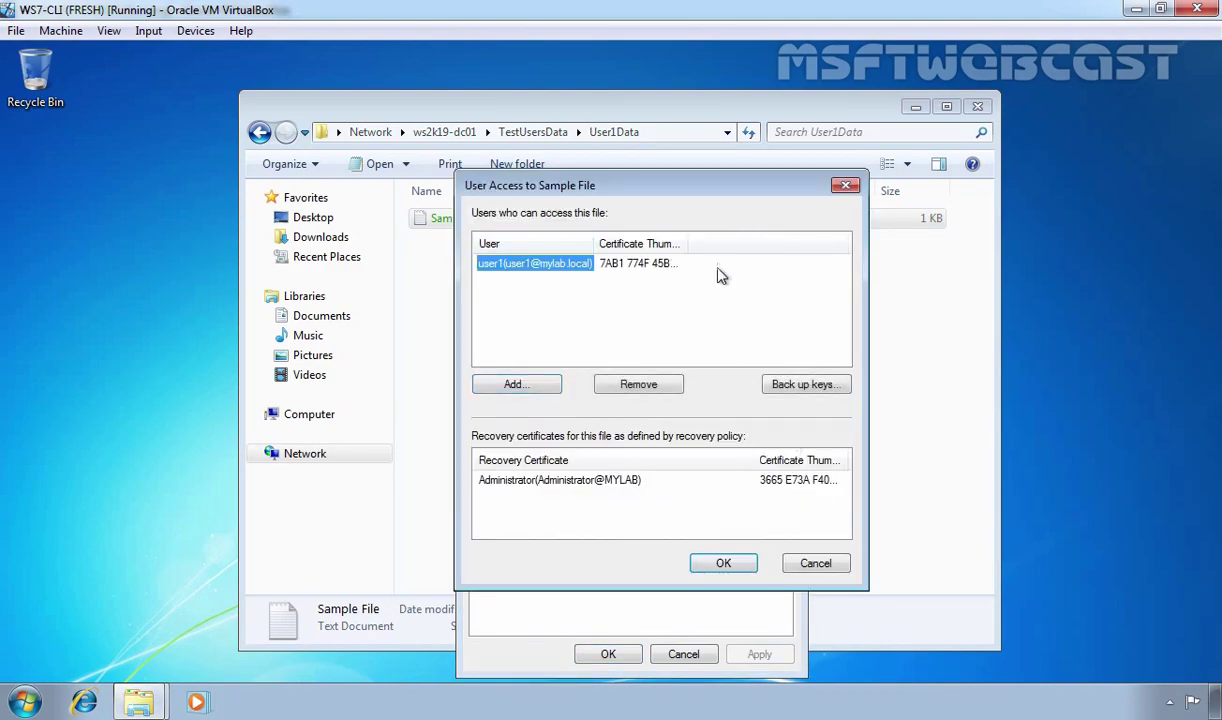
drag(698, 357, 780, 365)
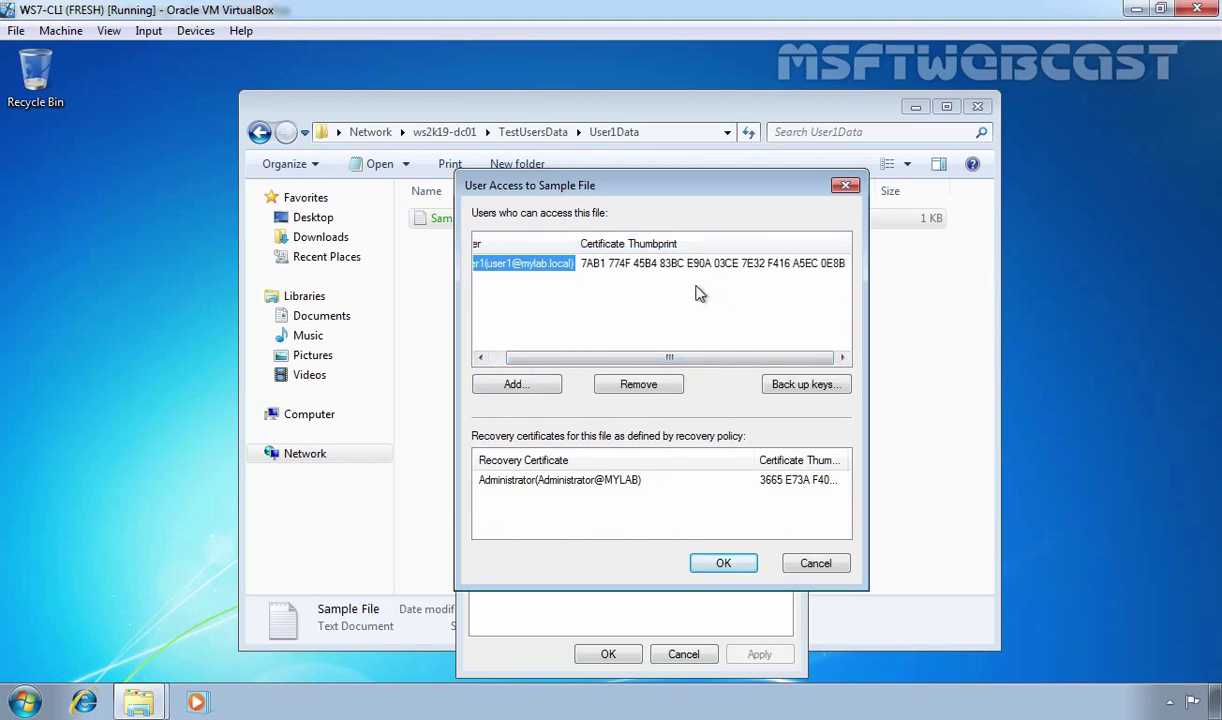
Launch an empty management console with the mmc command from Run.
key(super+r)
text(mmc)
key(Return)
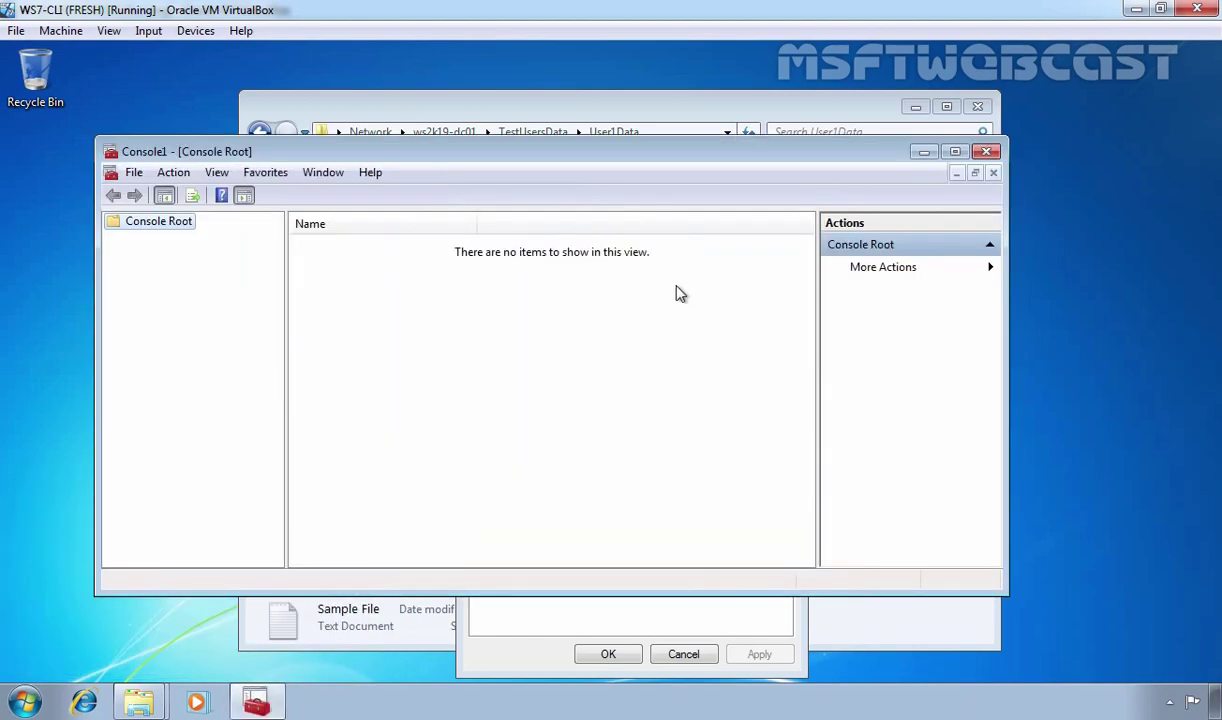
Add the Certificates snap-in for the current user to the console.
click(134, 172)
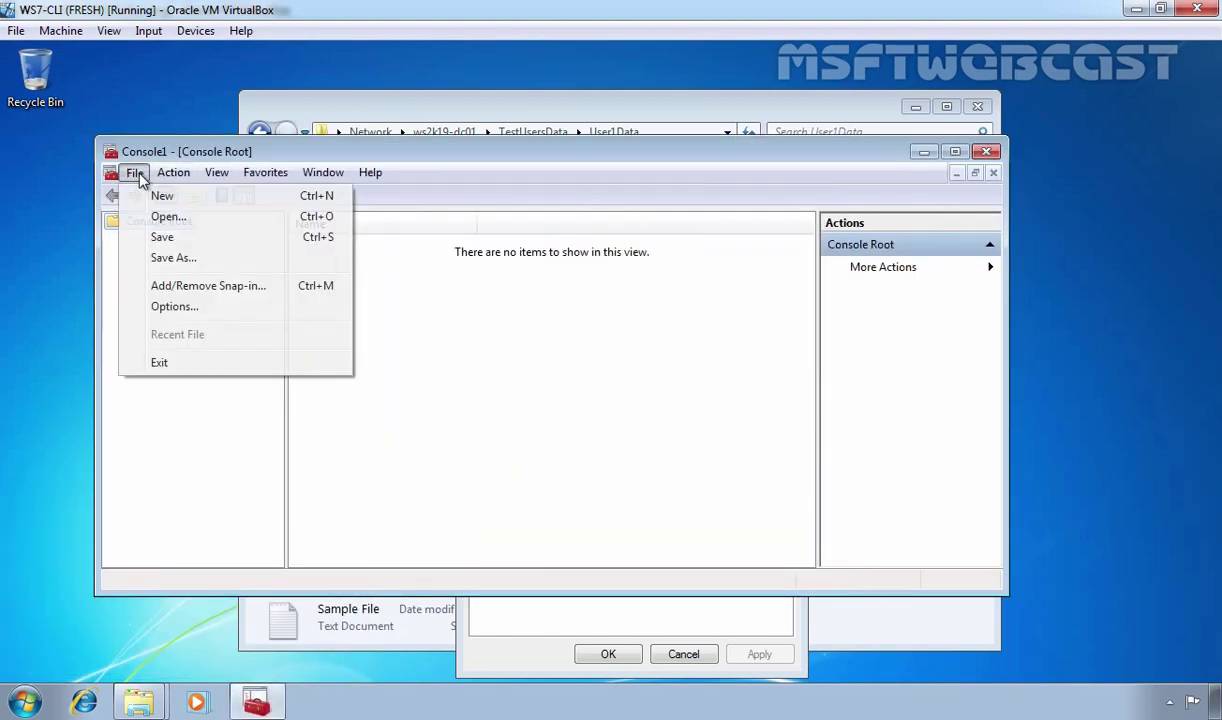
click(193, 289)
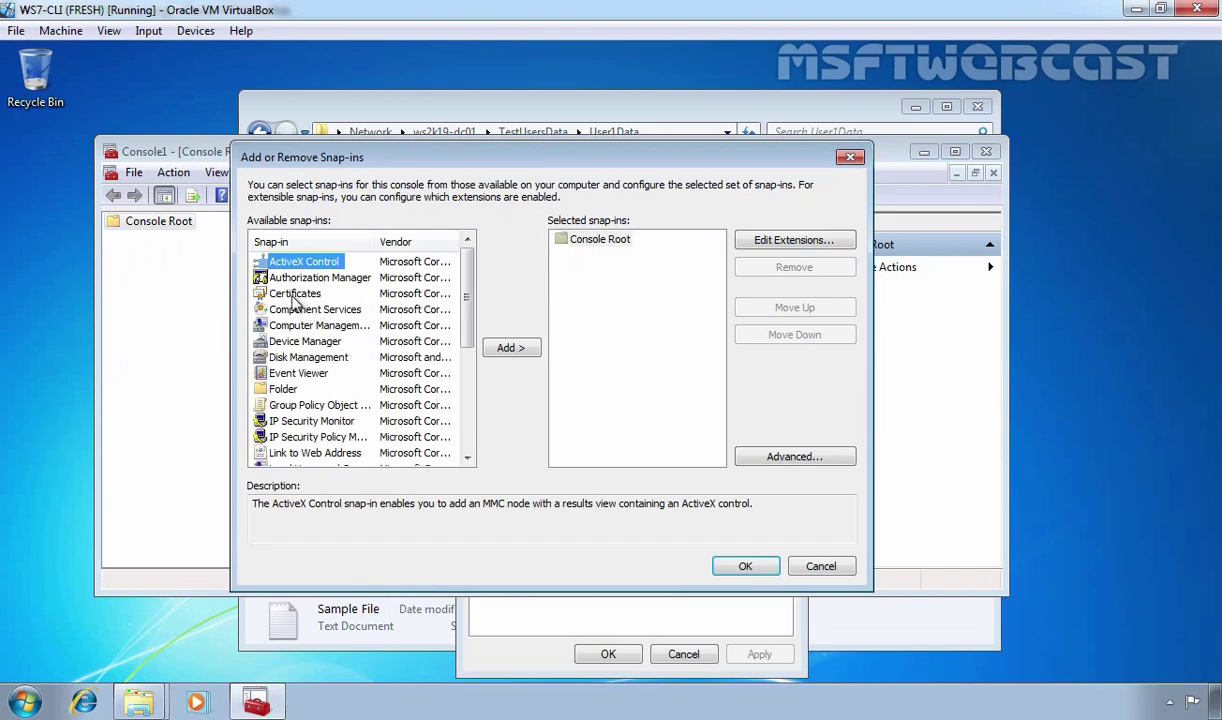
click(293, 295)
click(508, 347)
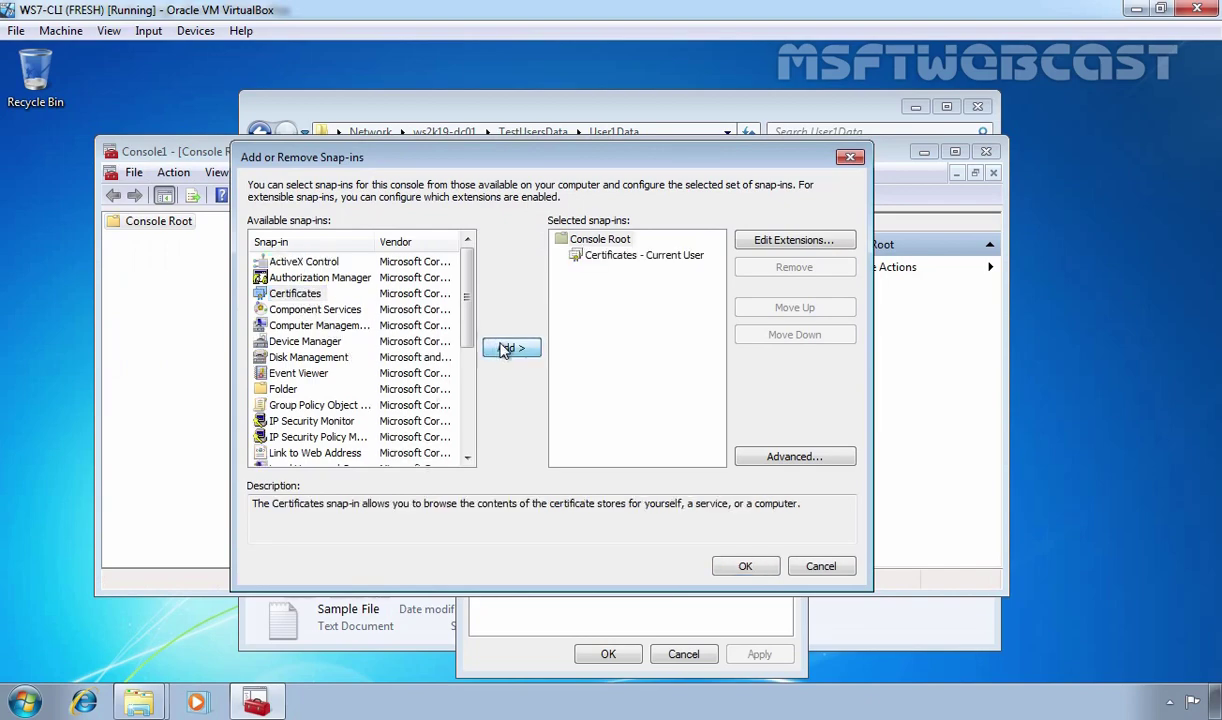
click(750, 570)
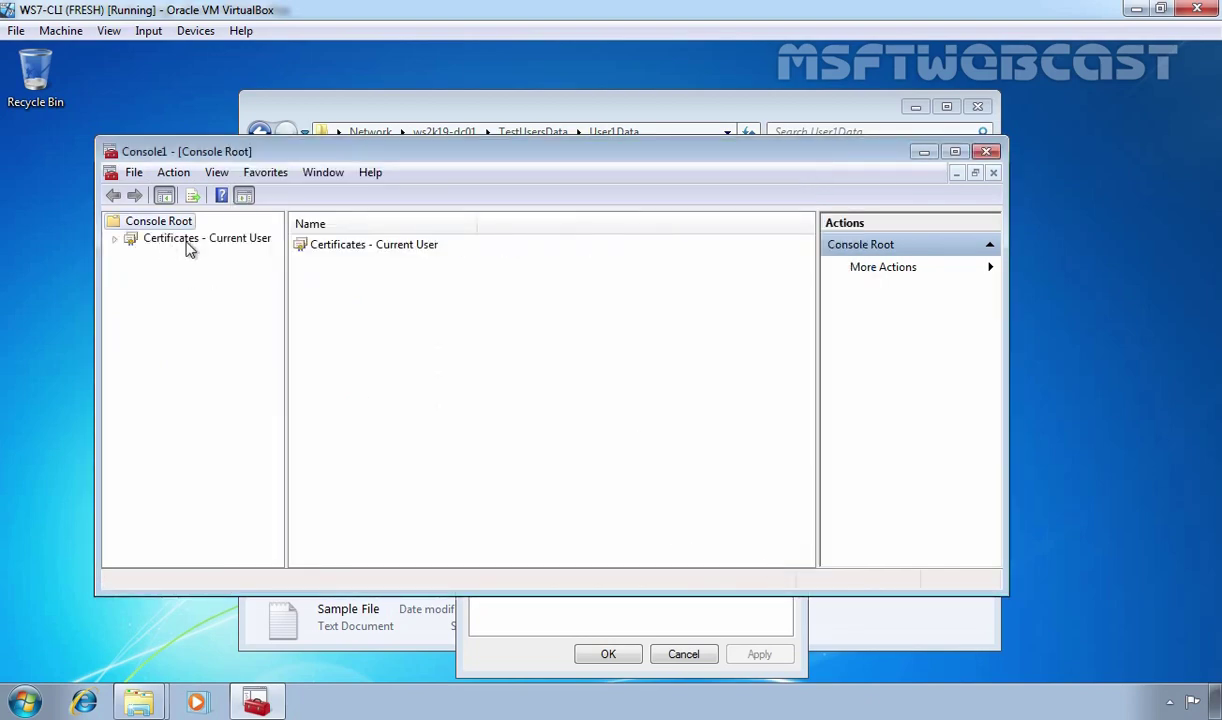
View the empty Personal store under Certificates - Current User, then minimize the console.
double_click(186, 240)
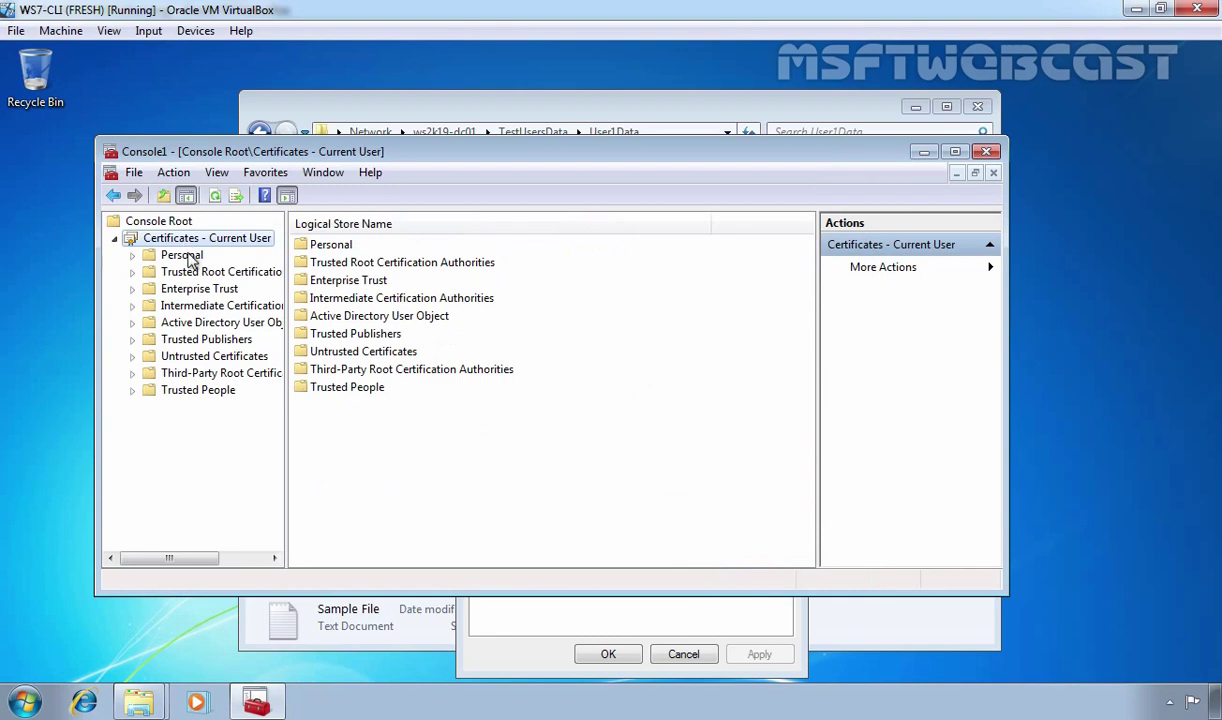
click(182, 256)
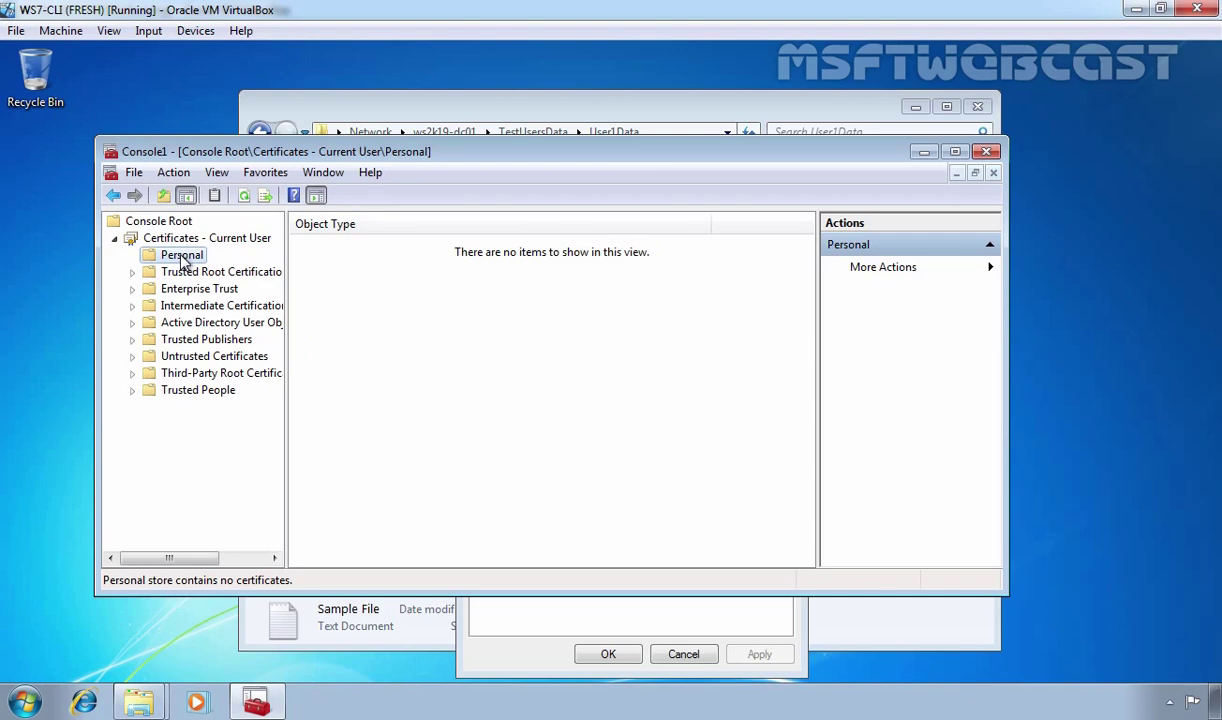
click(924, 151)
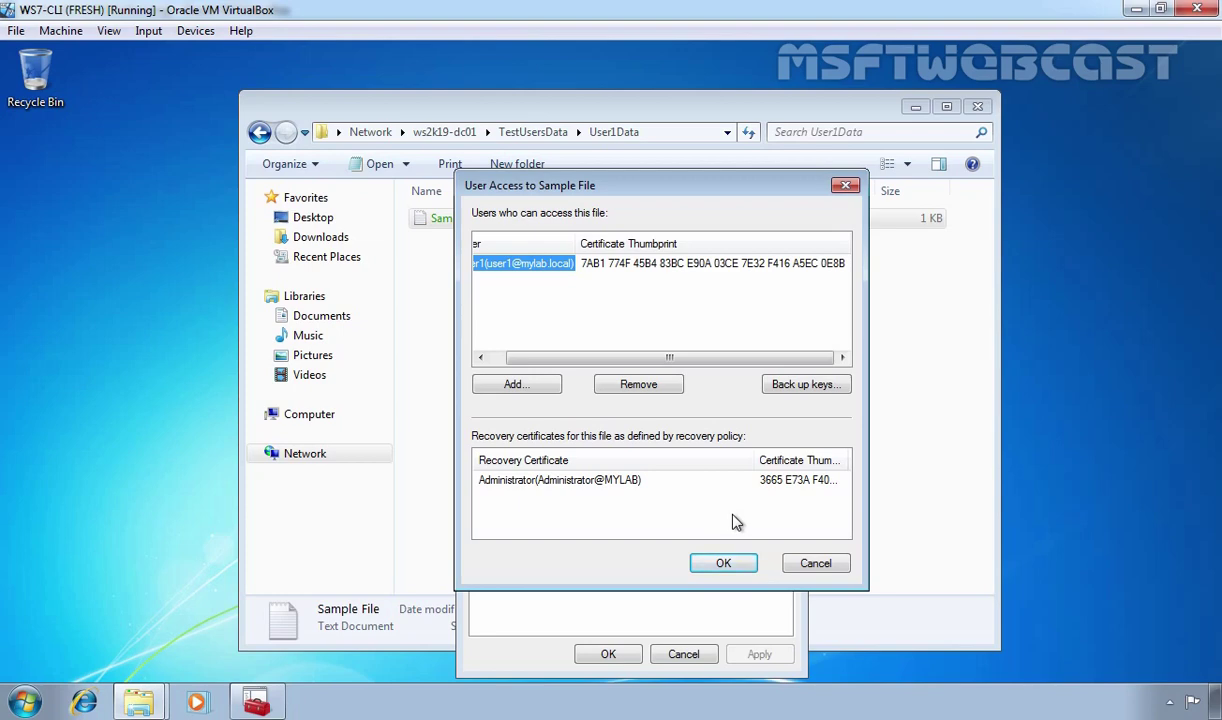
Restore the Console1 window from the taskbar to show the empty Personal certificate store.
click(258, 702)
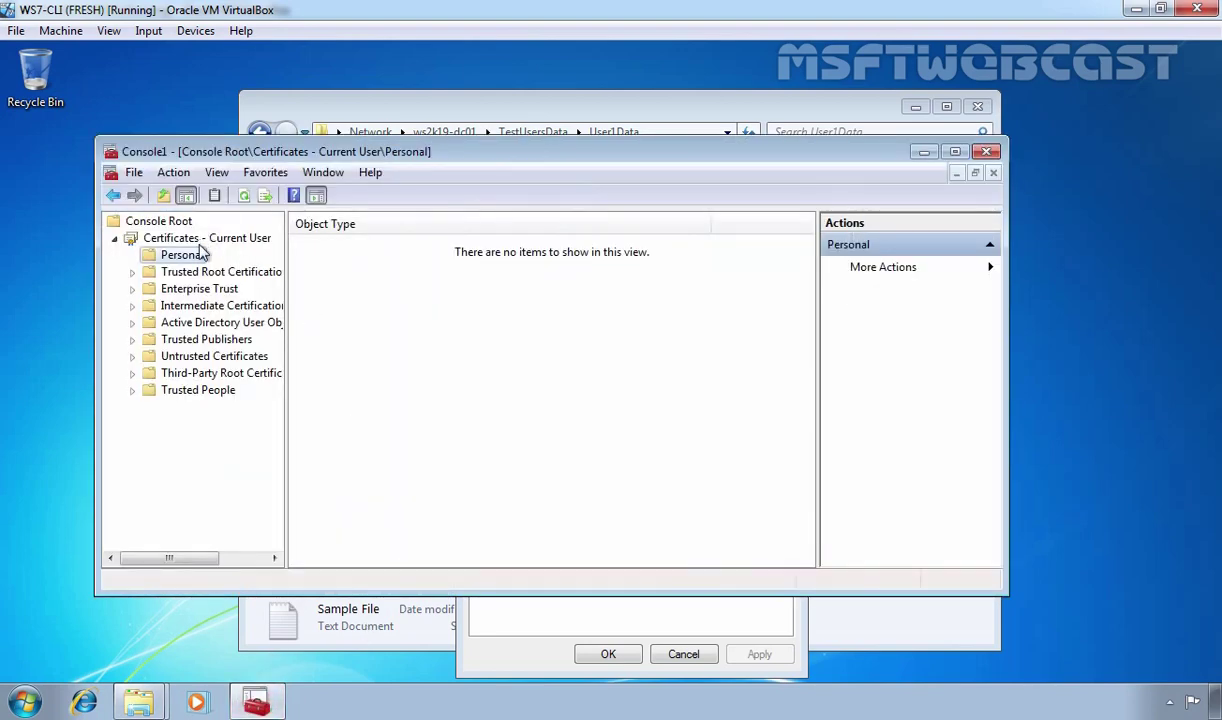